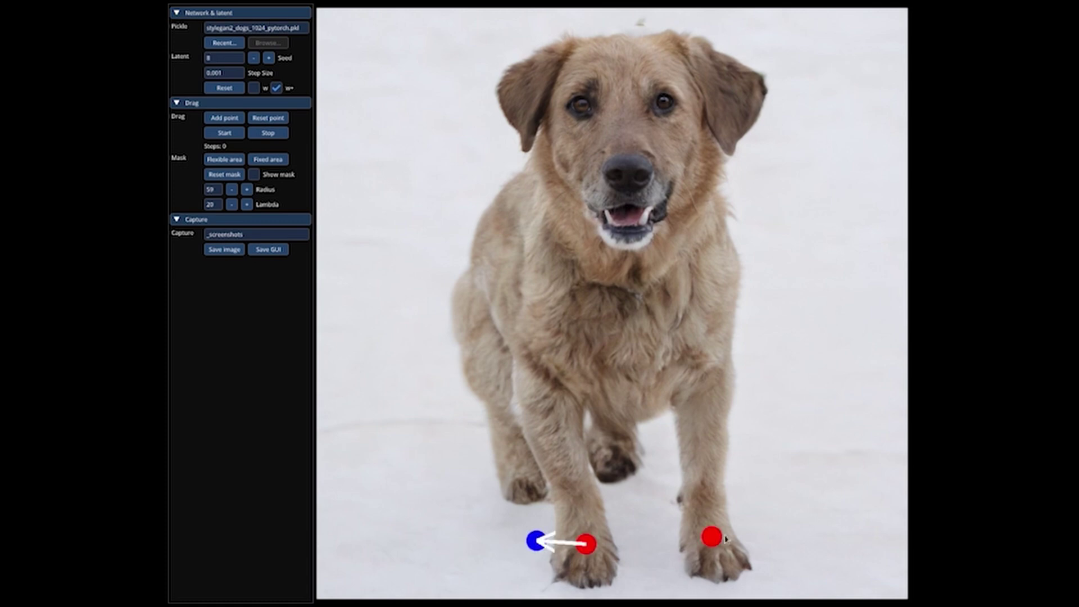
# - Drag the dog's paws toward their targets, then open its mouth with a target below it
pyautogui.click(771, 533)
pyautogui.click(224, 132)
pyautogui.click(645, 272)
pyautogui.click(224, 133)
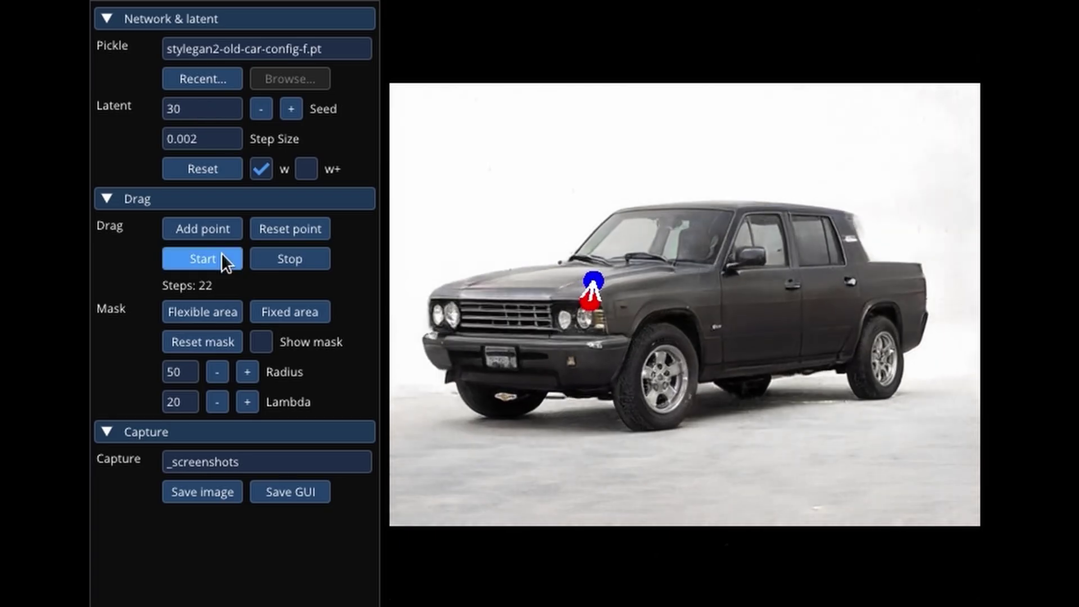
# - Reshape the truck and the car, then pull the next cat's eyelids toward their targets
pyautogui.click(231, 254)
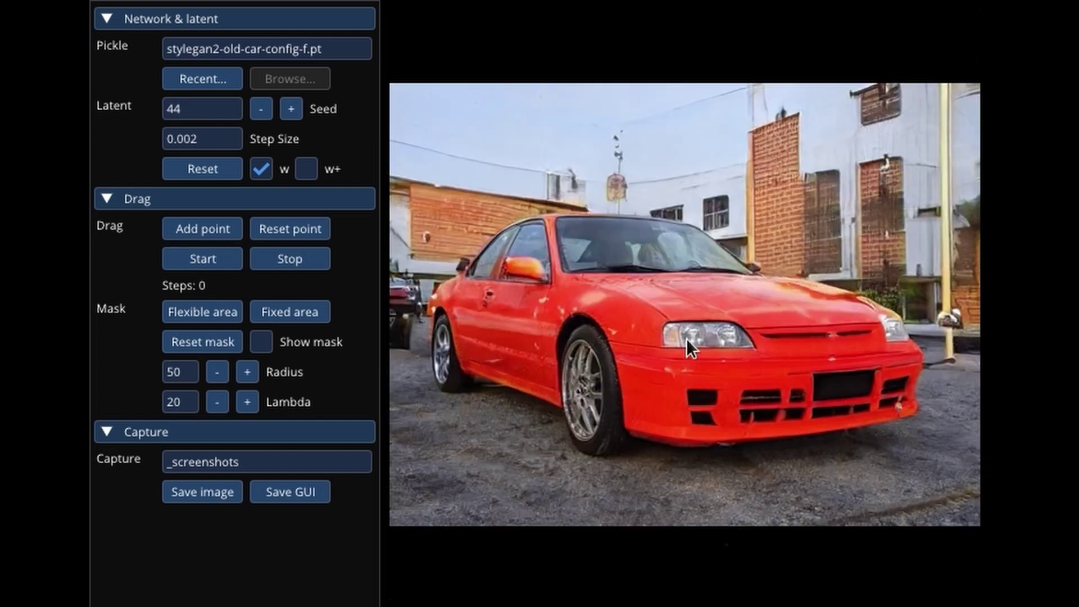
pyautogui.click(211, 257)
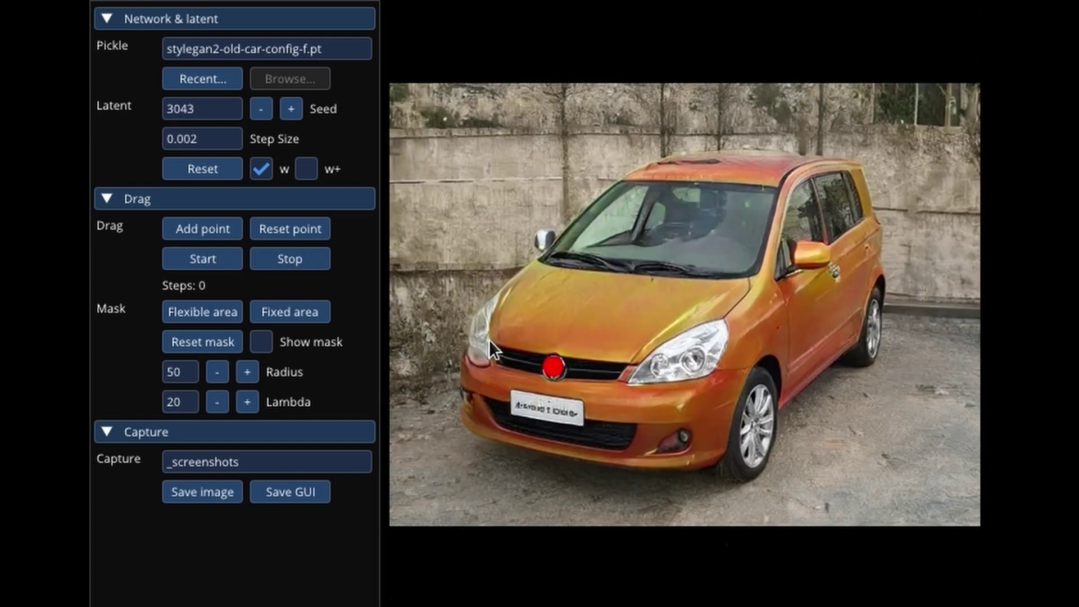
pyautogui.click(211, 261)
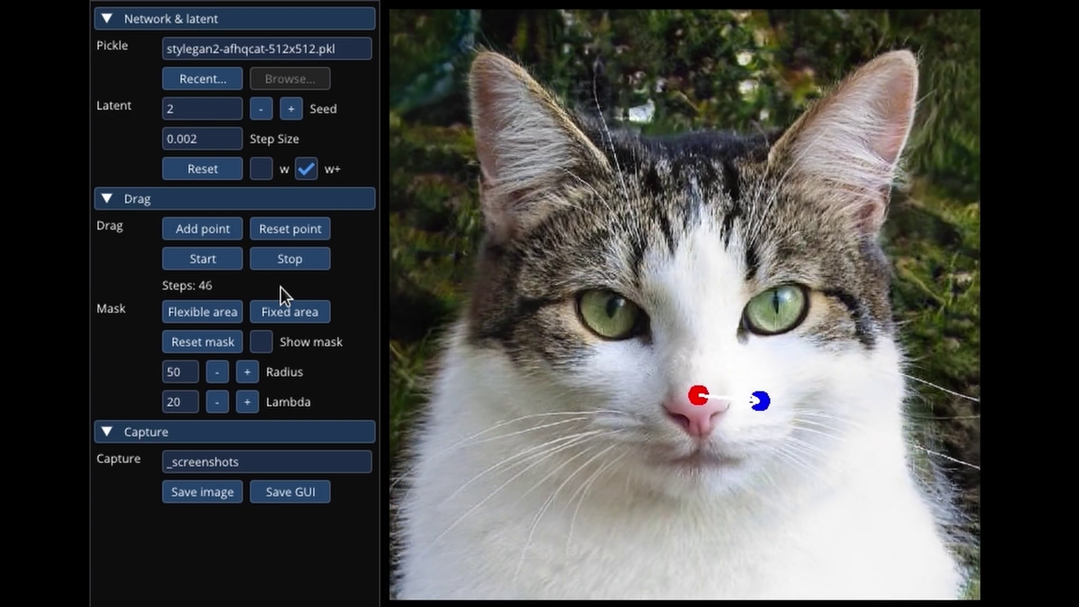
pyautogui.click(291, 109)
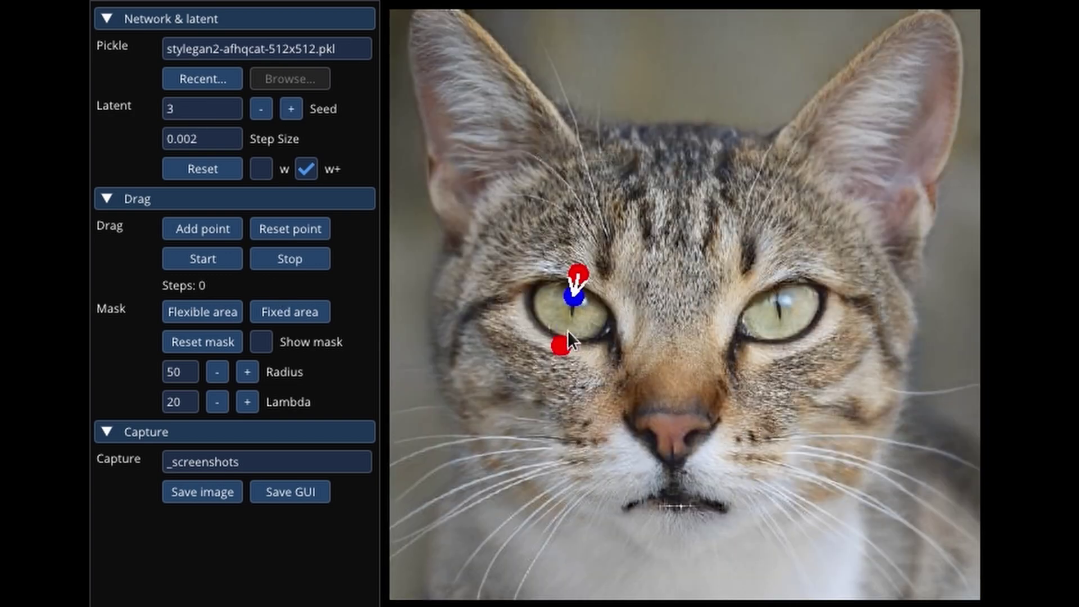
pyautogui.click(236, 260)
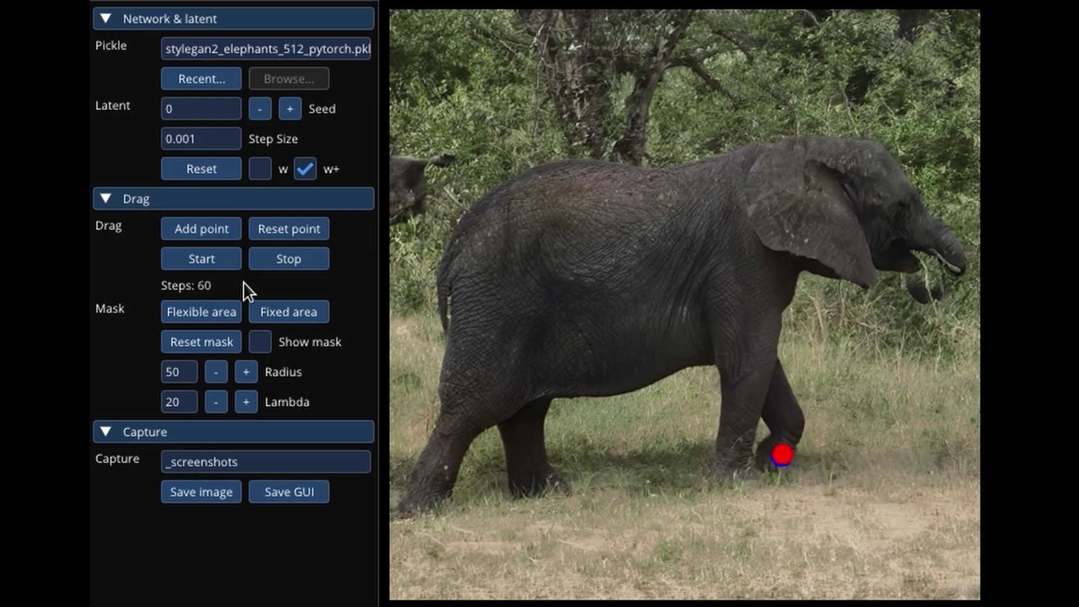
# - Handle the elephant's trunk, squeeze the microscope cell narrower, and drag the lake landscape's sun
pyautogui.click(907, 354)
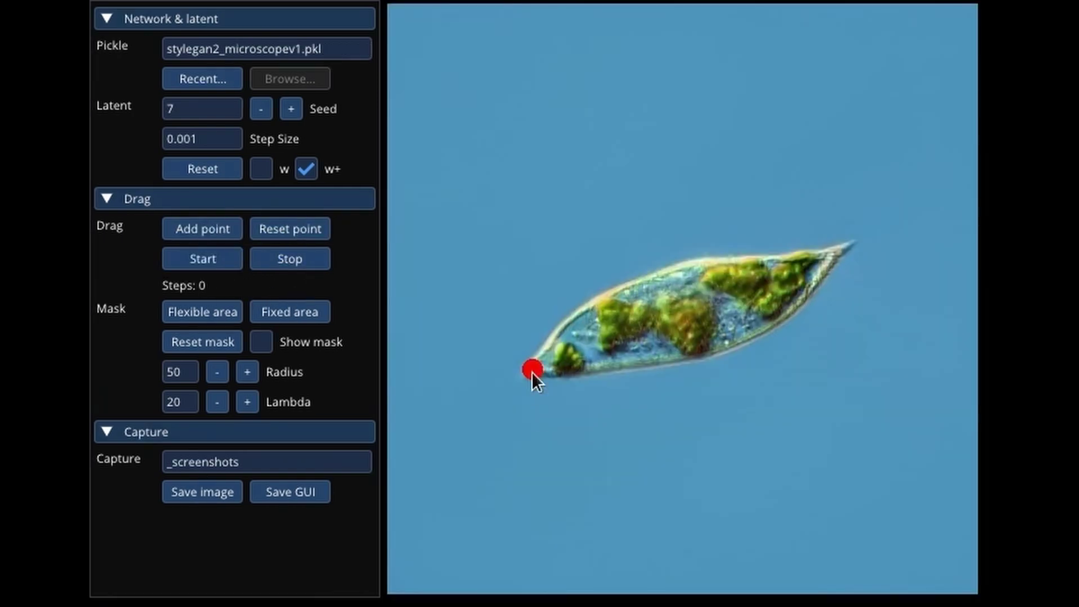
pyautogui.click(214, 259)
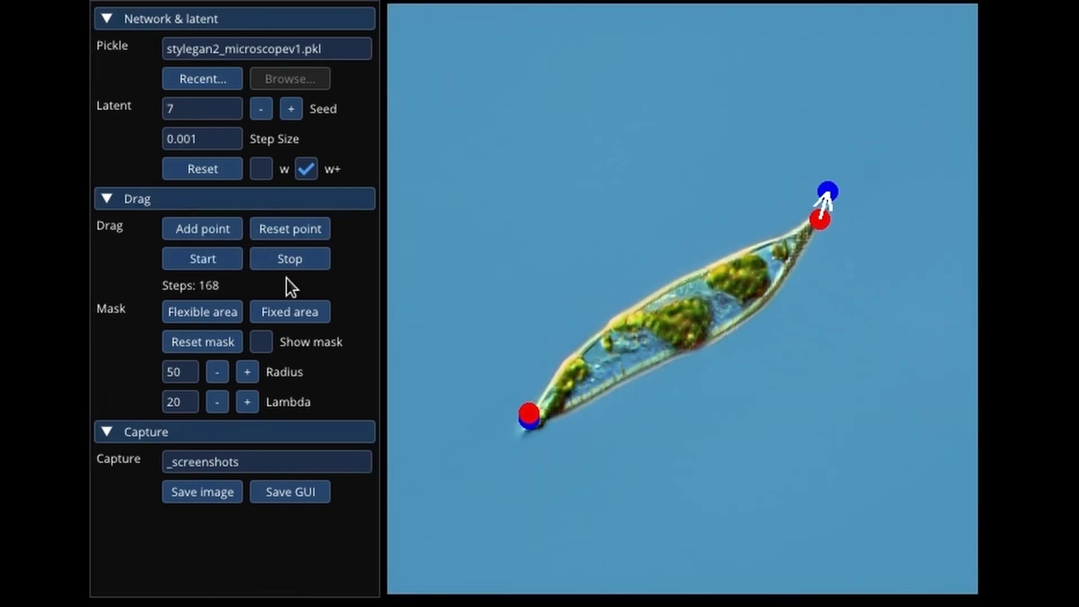
pyautogui.click(281, 259)
pyautogui.click(832, 290)
pyautogui.click(202, 258)
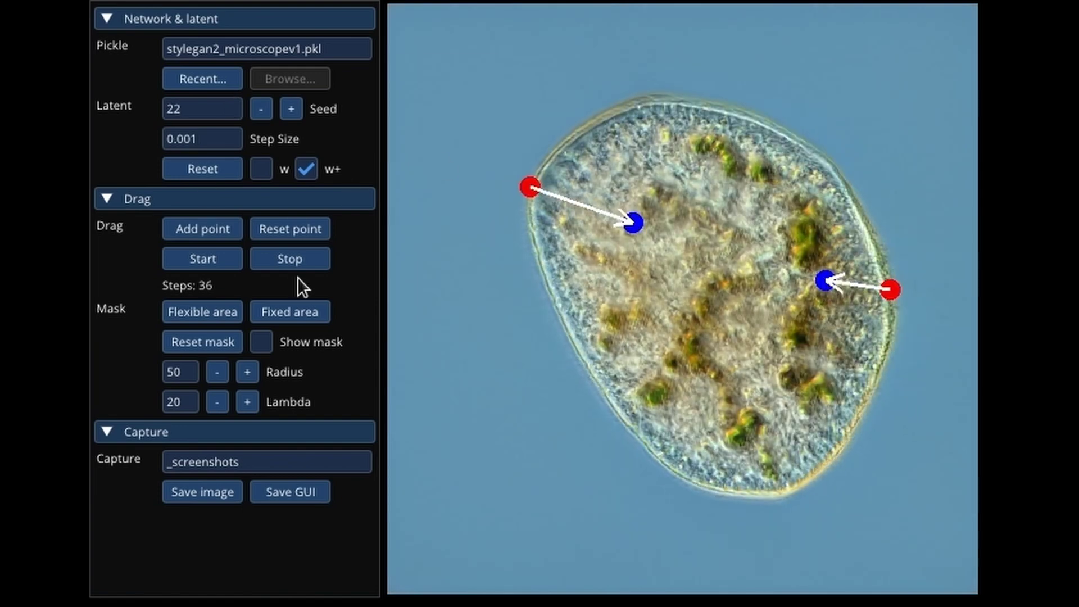
pyautogui.click(289, 260)
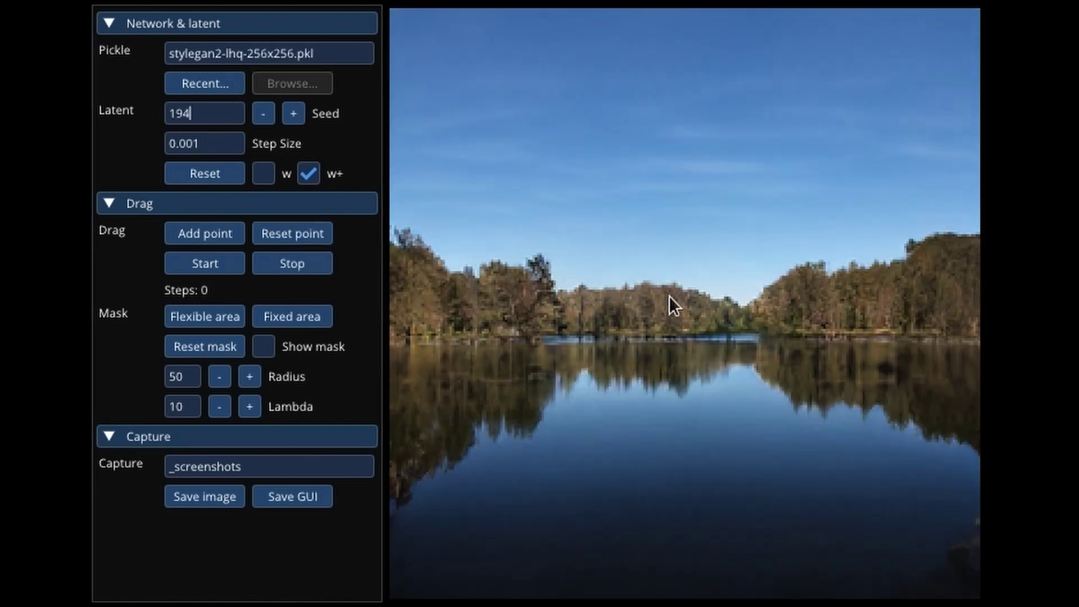
pyautogui.click(302, 260)
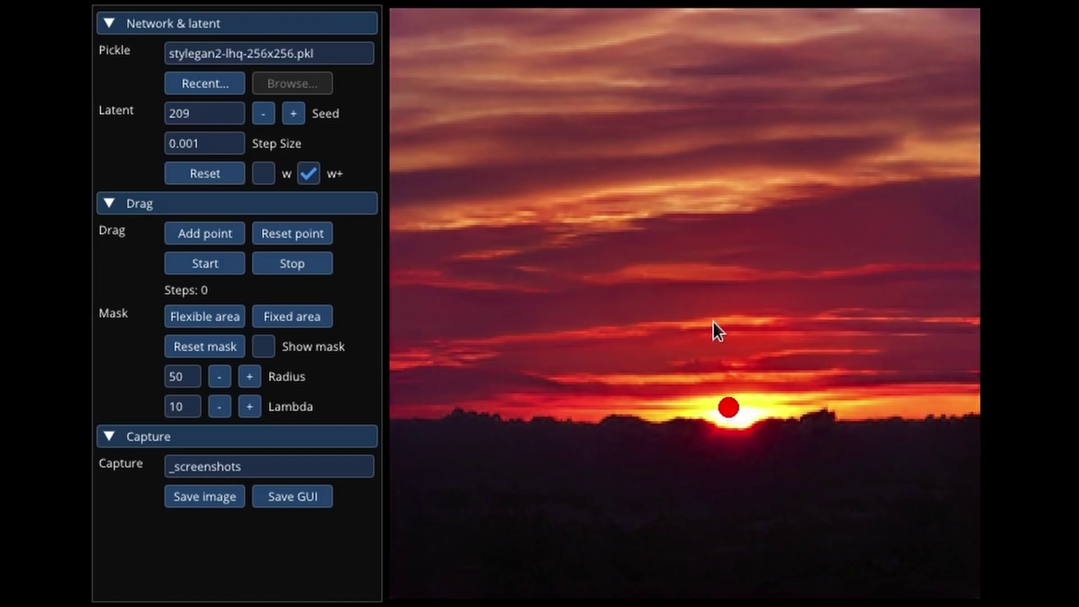
pyautogui.click(203, 263)
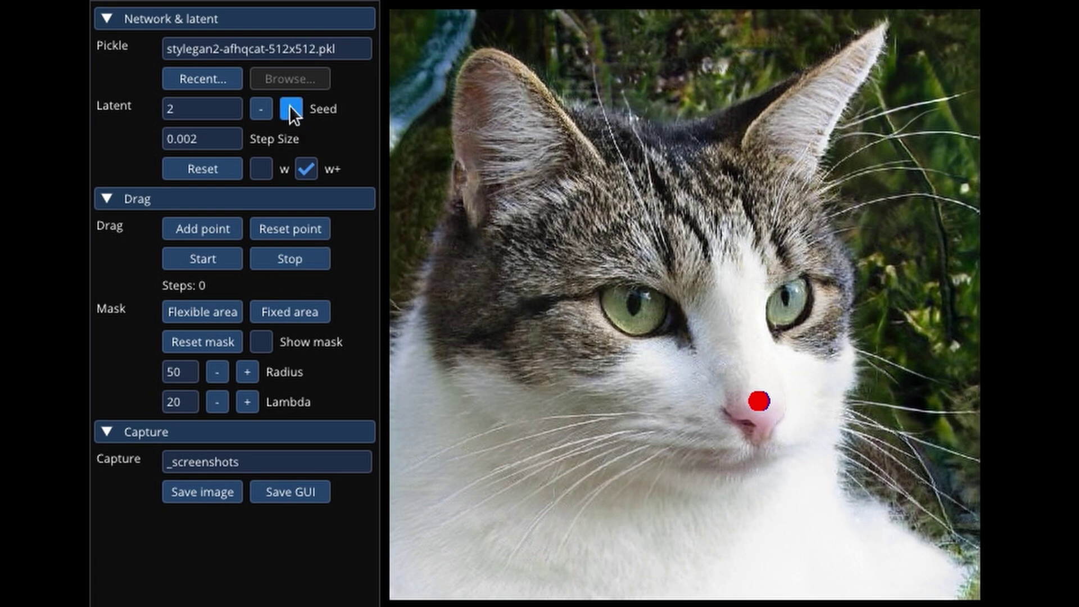
# - At seed 3, close the tabby cat's eyes with an eyelid drag
pyautogui.click(290, 108)
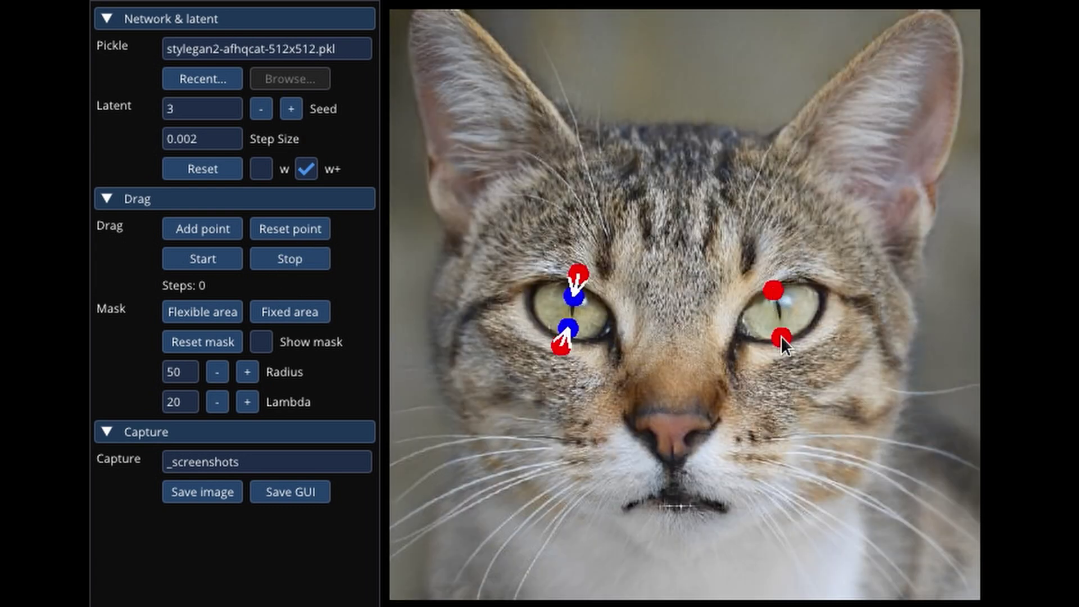
pyautogui.click(220, 257)
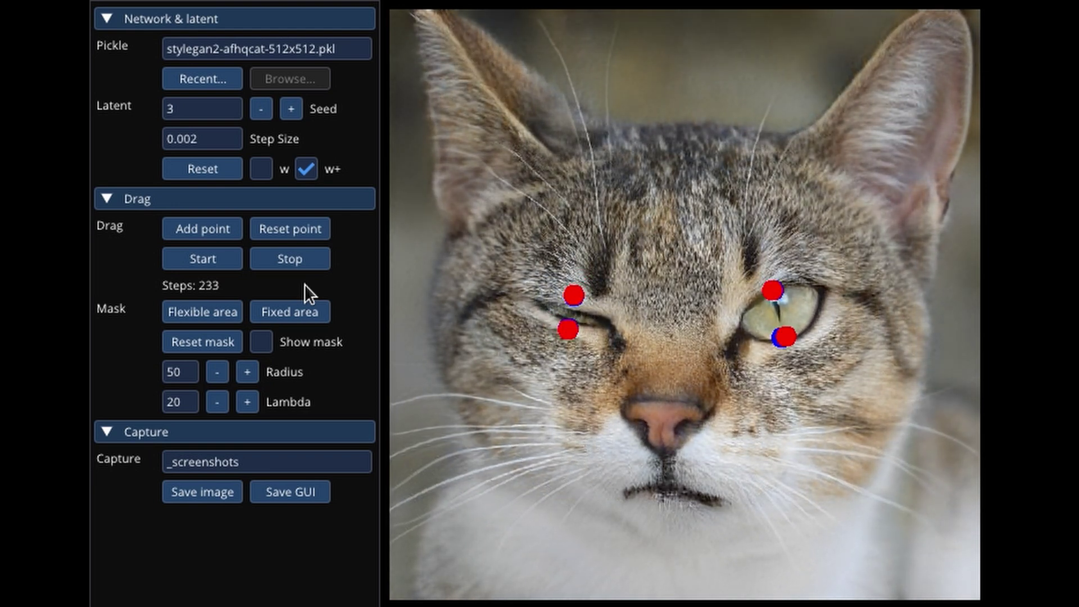
pyautogui.click(307, 260)
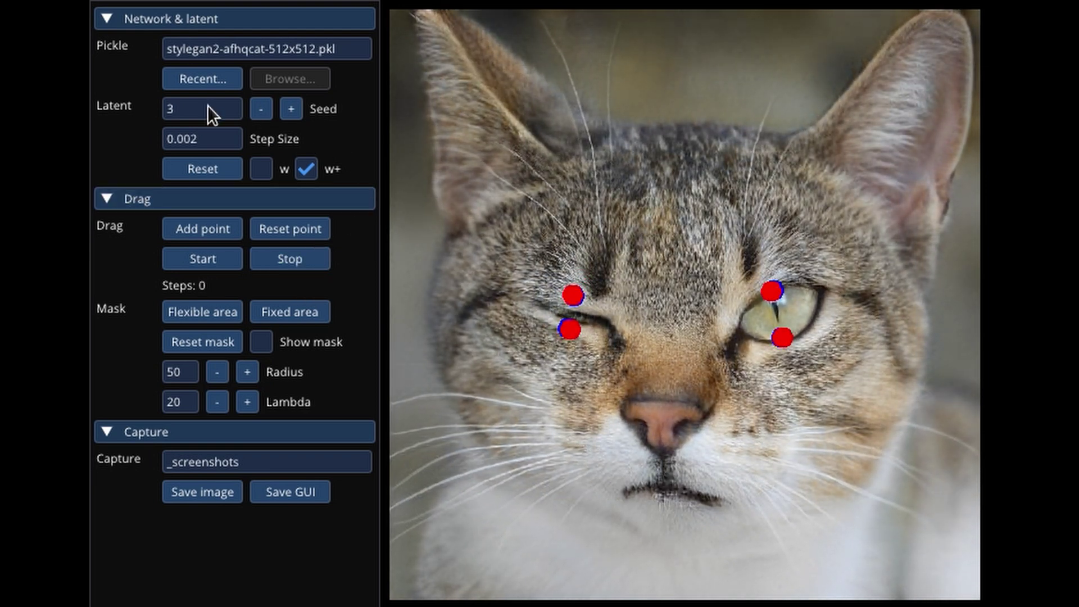
# - Raise the seed 4 cat's nose, then move to seed 6 with Show mask on
pyautogui.click(287, 107)
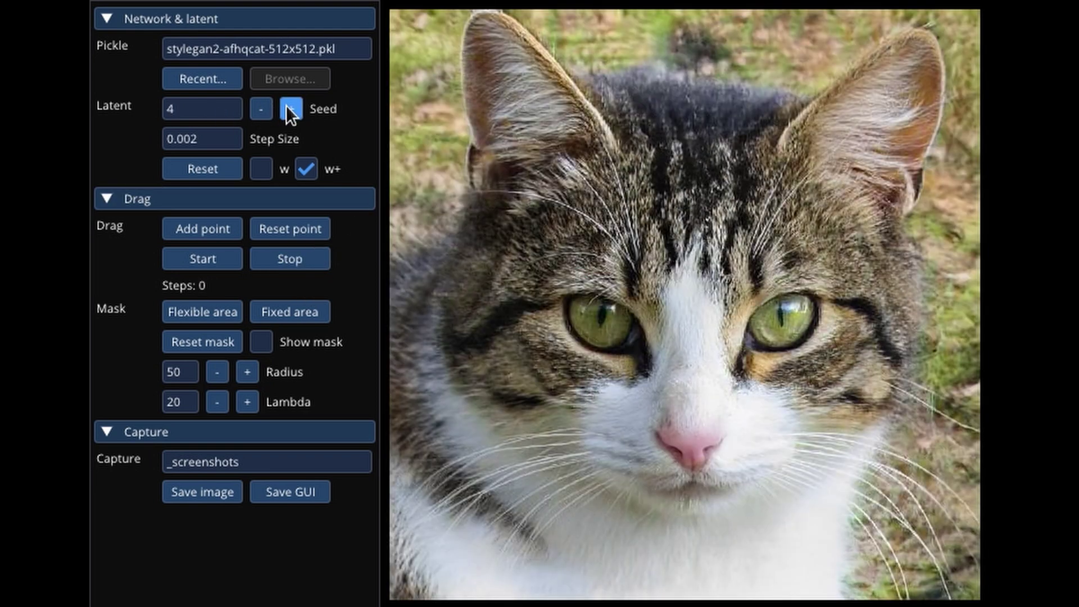
pyautogui.click(214, 258)
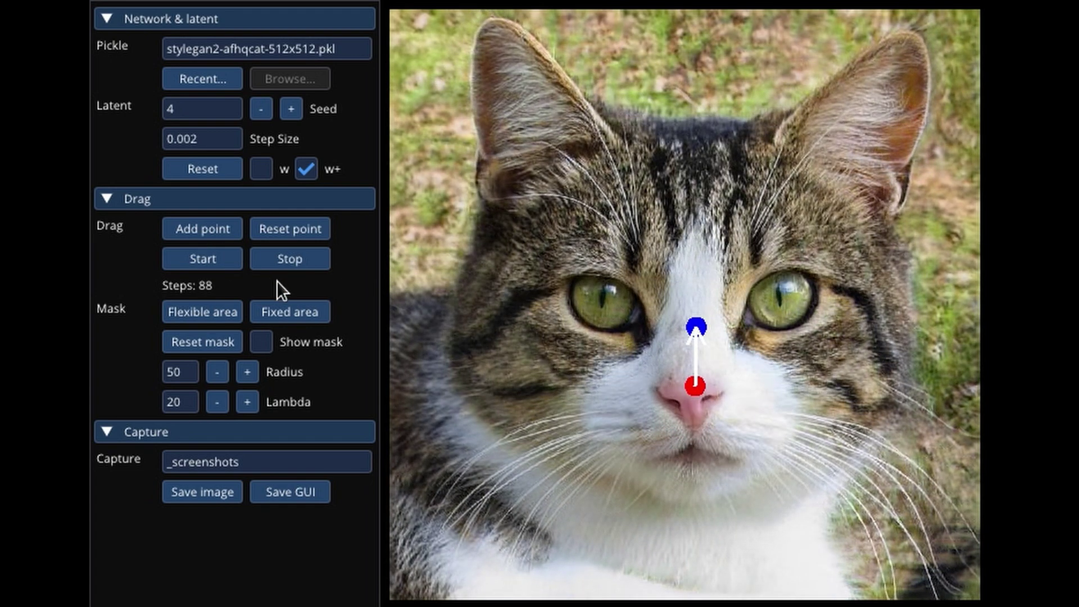
pyautogui.click(326, 257)
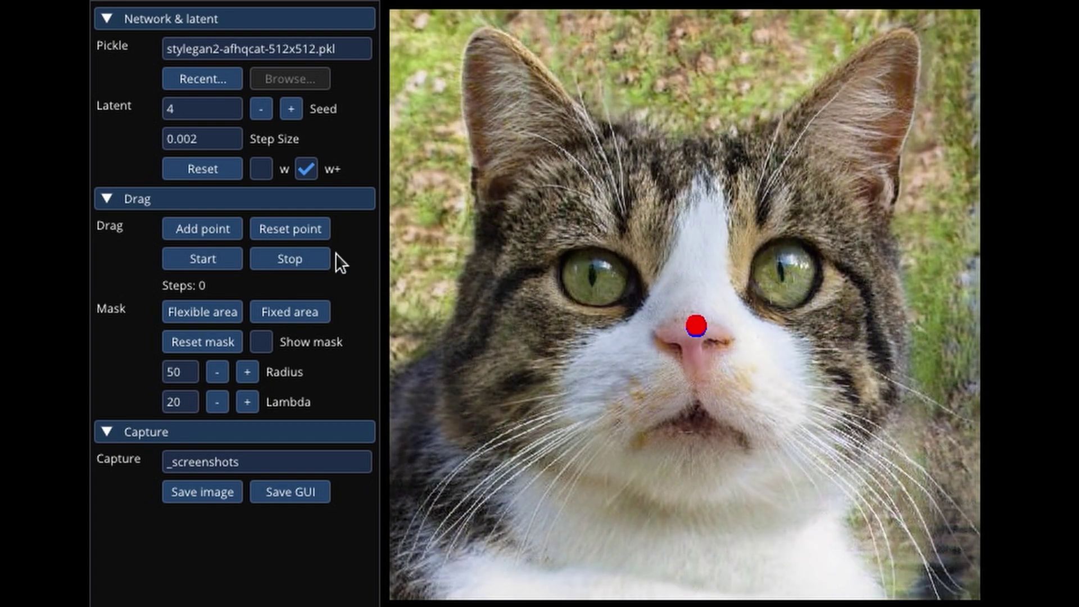
pyautogui.click(292, 108)
pyautogui.click(291, 107)
pyautogui.click(202, 312)
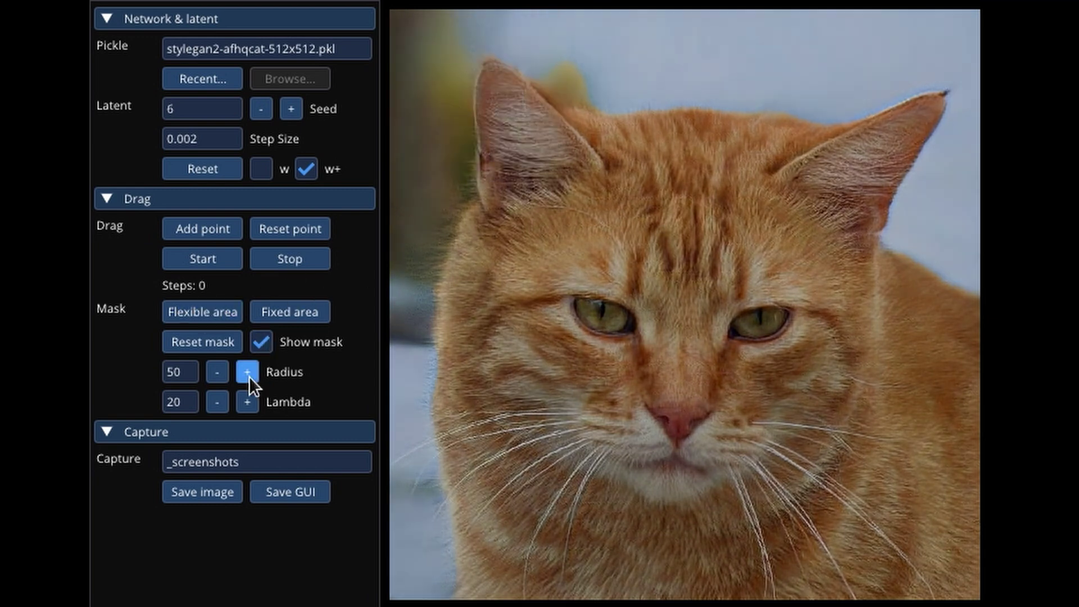
# - With radius 150, mask the orange cat's head, then drag its ears and close one eye
pyautogui.write('1')
pyautogui.moveTo(593, 155)
pyautogui.mouseDown()
pyautogui.moveTo(724, 212)
pyautogui.moveTo(631, 111)
pyautogui.moveTo(801, 116)
pyautogui.moveTo(620, 140)
pyautogui.mouseUp()
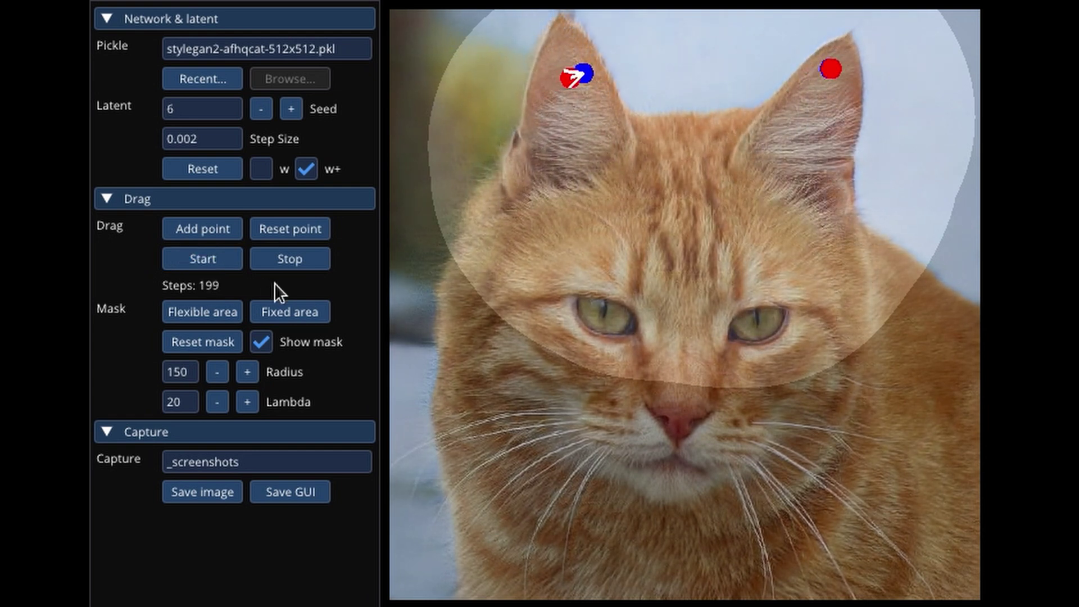
pyautogui.click(296, 261)
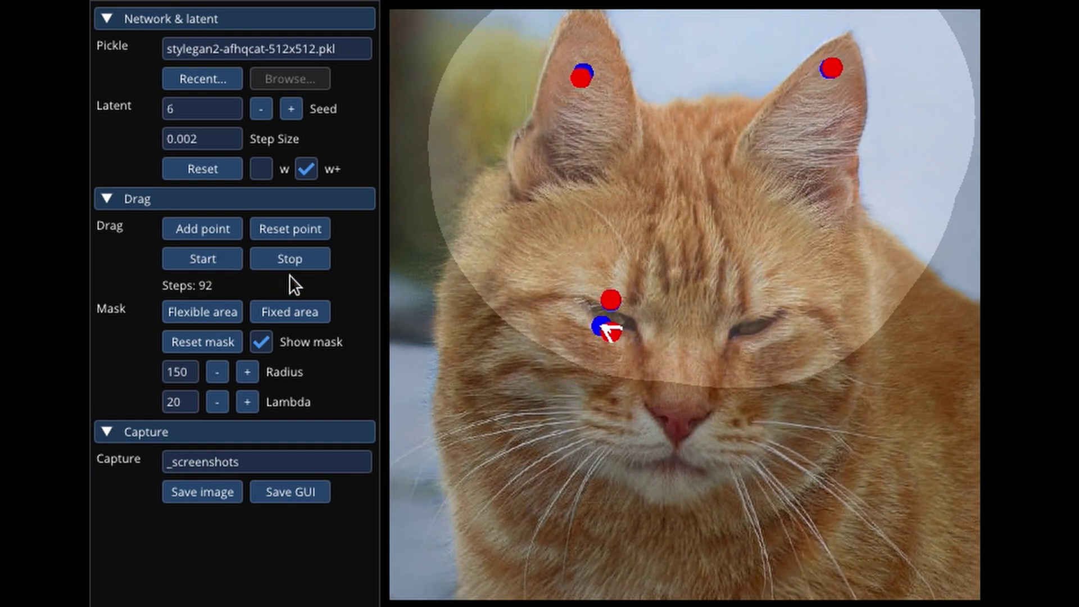
pyautogui.click(295, 259)
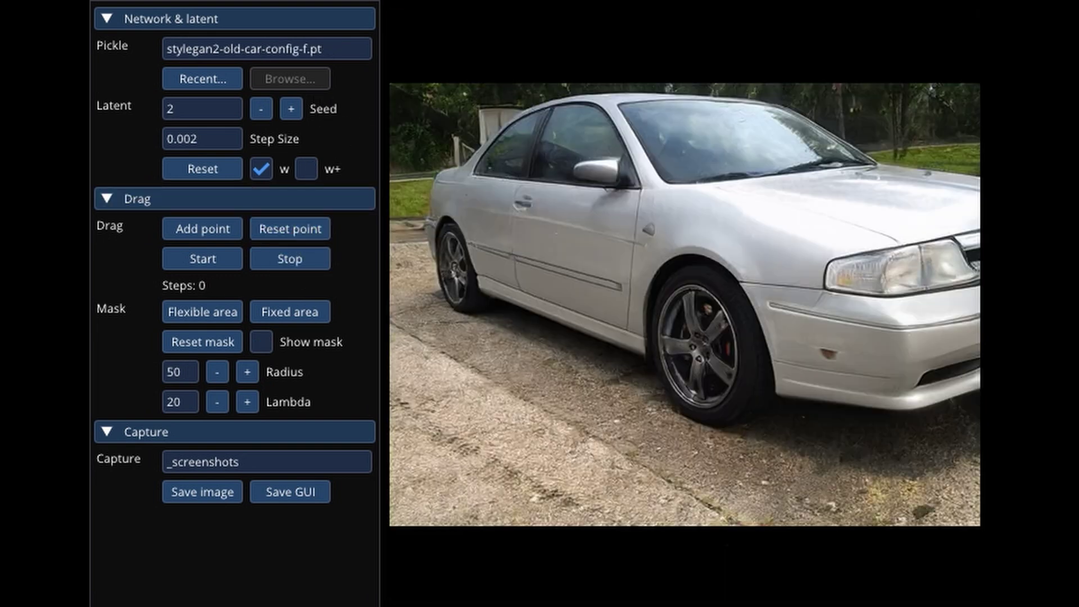
# - Enlarge the silver car's front wheel by dragging a rim point outward
pyautogui.click(787, 376)
pyautogui.click(236, 258)
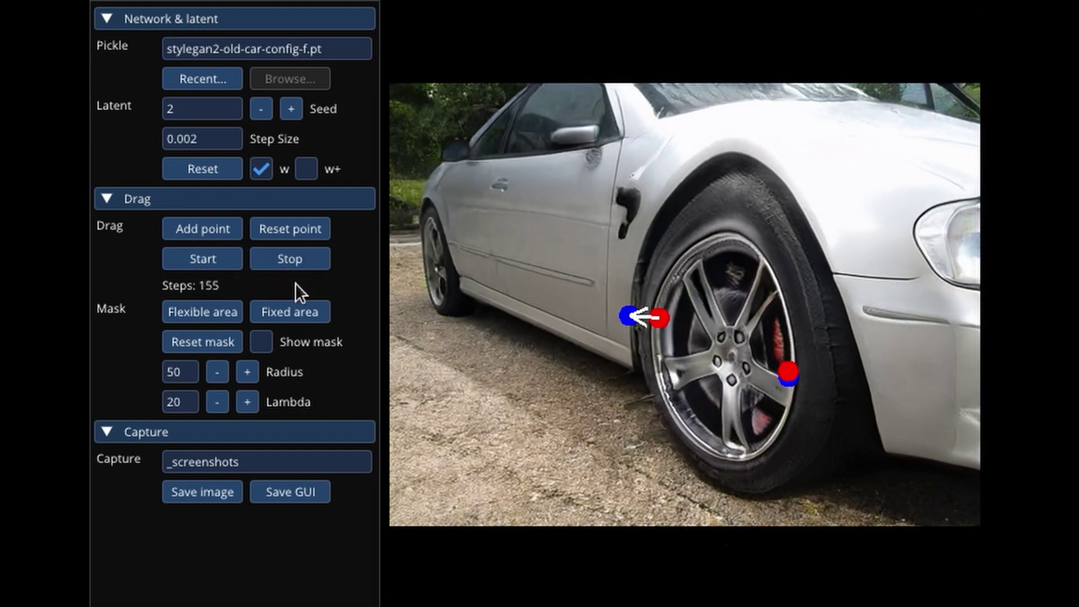
pyautogui.click(283, 251)
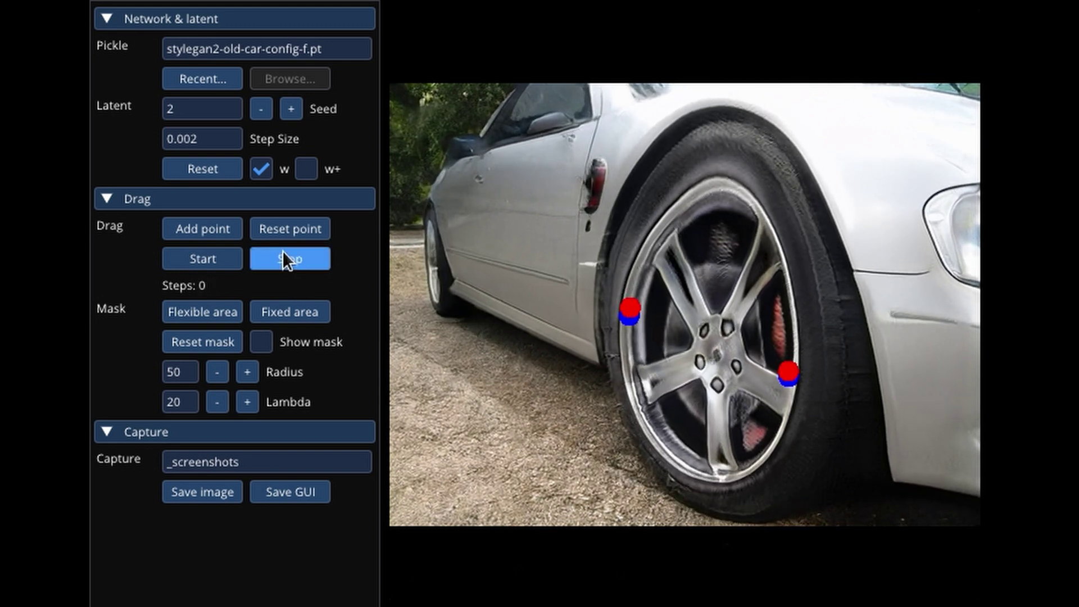
# - At seed 8, drag the coupe's roof down to turn it into a convertible
pyautogui.click(184, 100)
pyautogui.write('8')
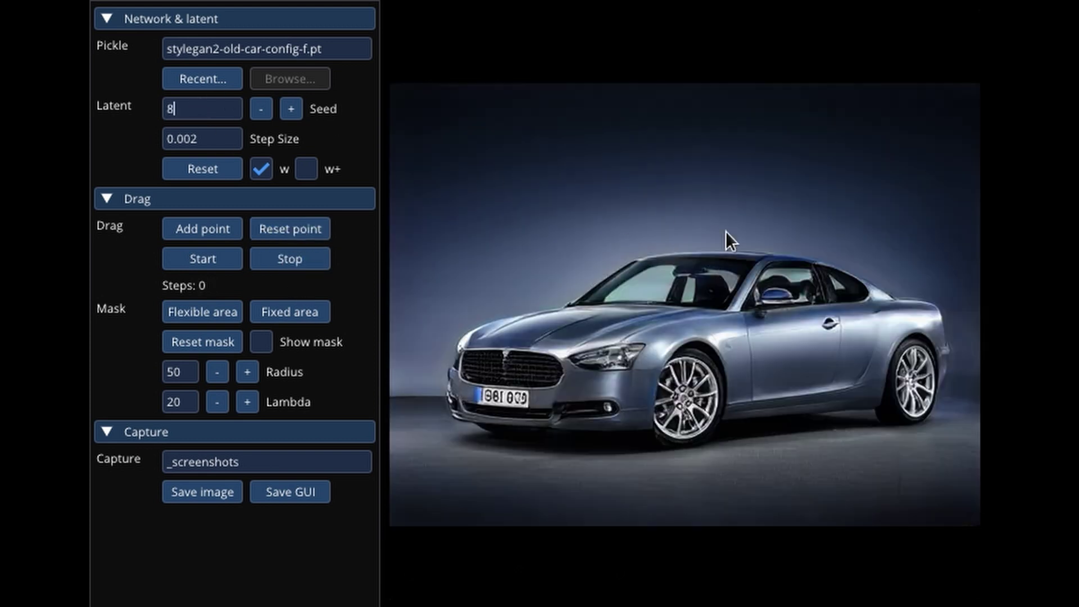
pyautogui.click(836, 265)
pyautogui.click(828, 289)
pyautogui.click(185, 257)
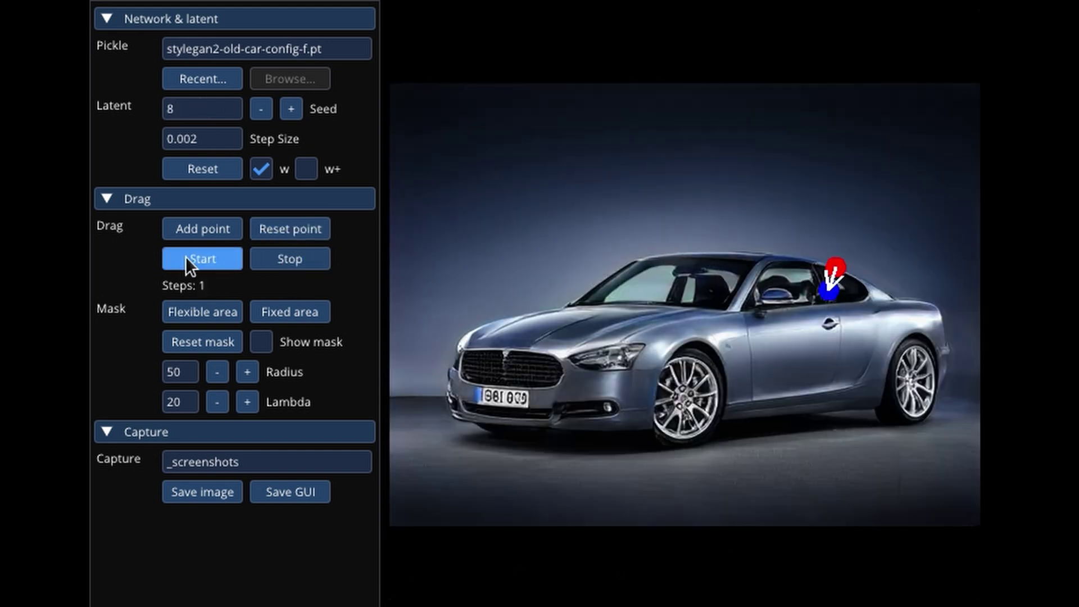
pyautogui.click(273, 260)
# - Reset the points, reshape the convertible's front end, and set seed 16
pyautogui.click(273, 227)
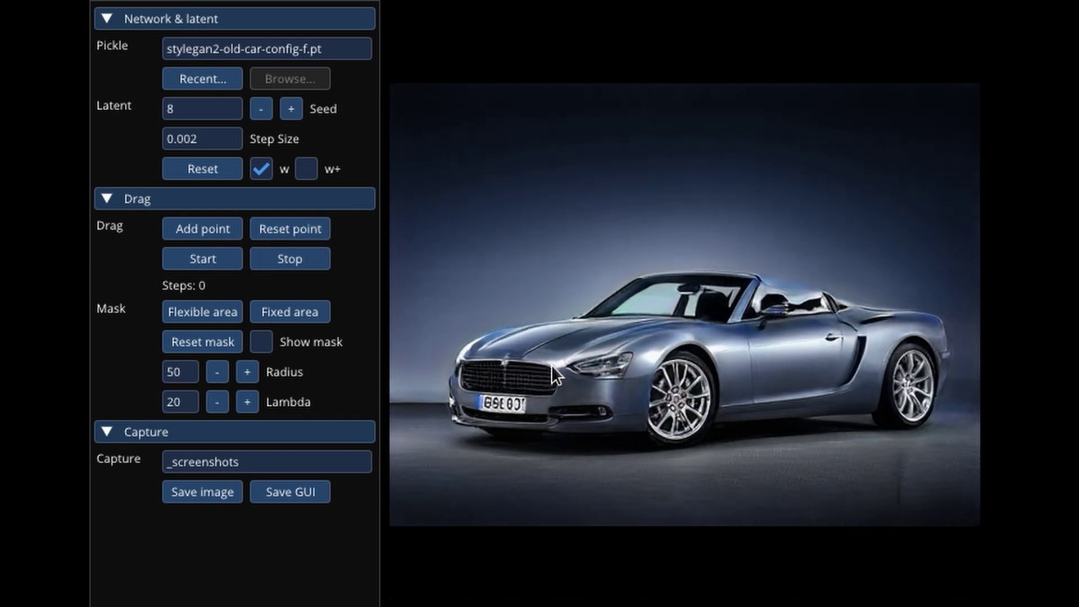
pyautogui.click(192, 251)
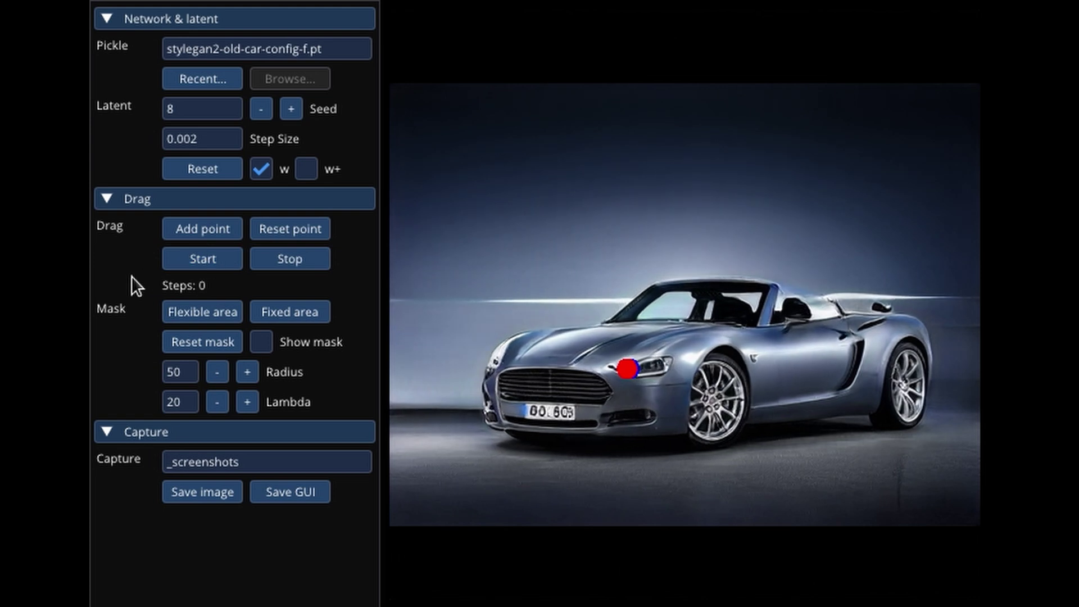
pyautogui.write('16')
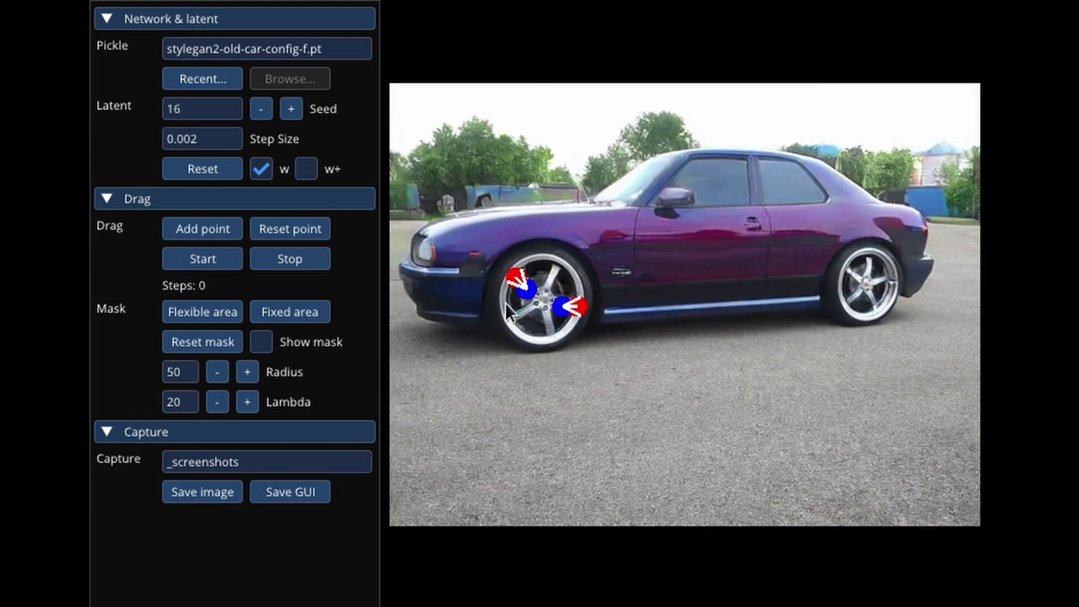
# - Reshape the purple car's front wheel, then slide seed 24 red car's headlight across the grille
pyautogui.click(207, 258)
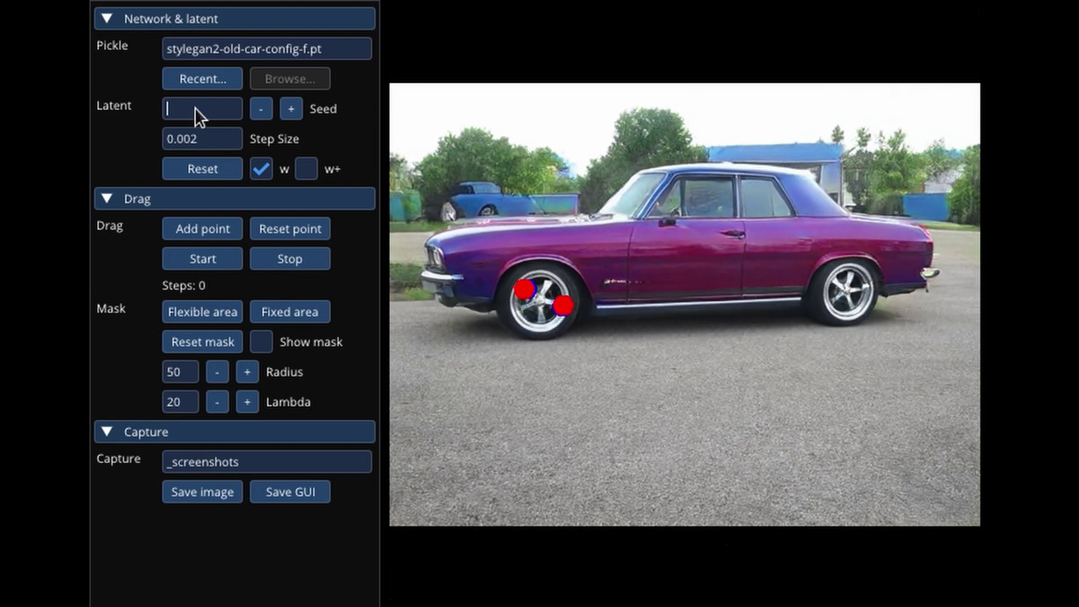
pyautogui.write('24')
pyautogui.click(688, 330)
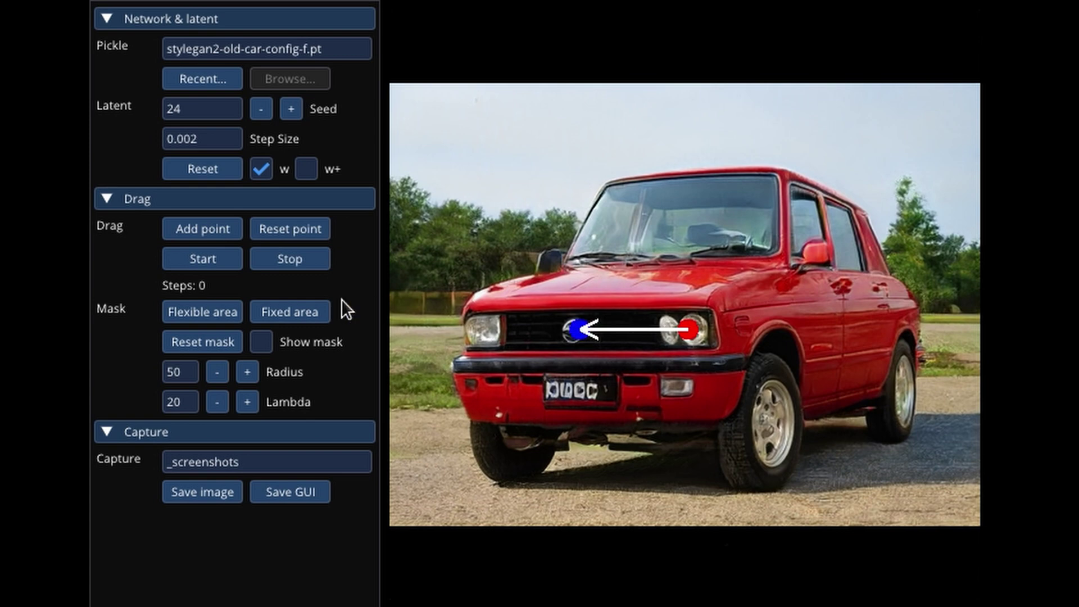
pyautogui.click(204, 257)
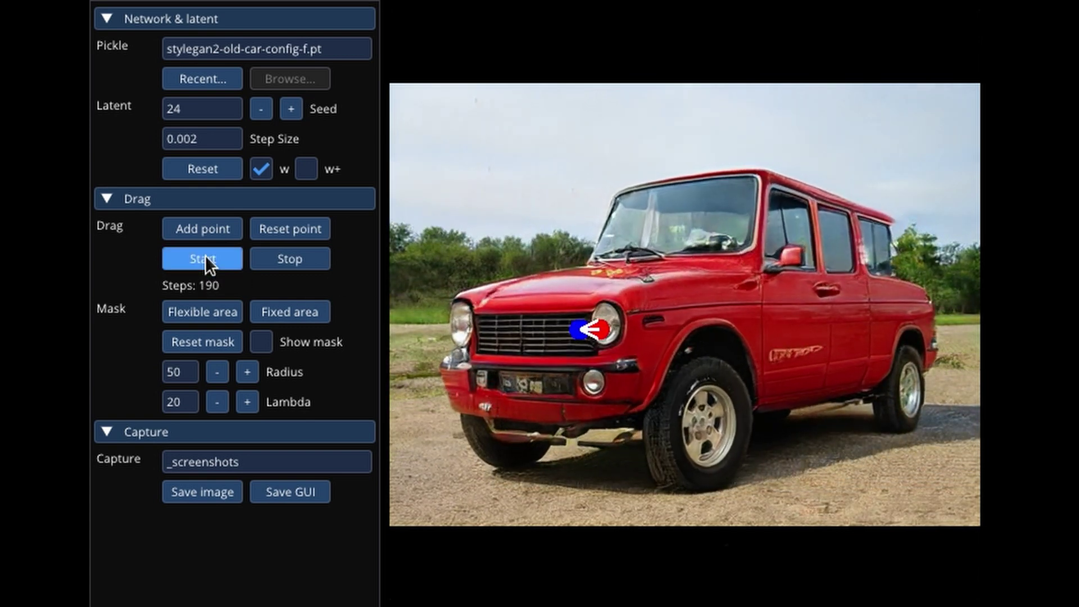
pyautogui.click(197, 106)
# - At seed 30, reshape the truck using headlight, tailgate and wheel drag points
pyautogui.write('3')
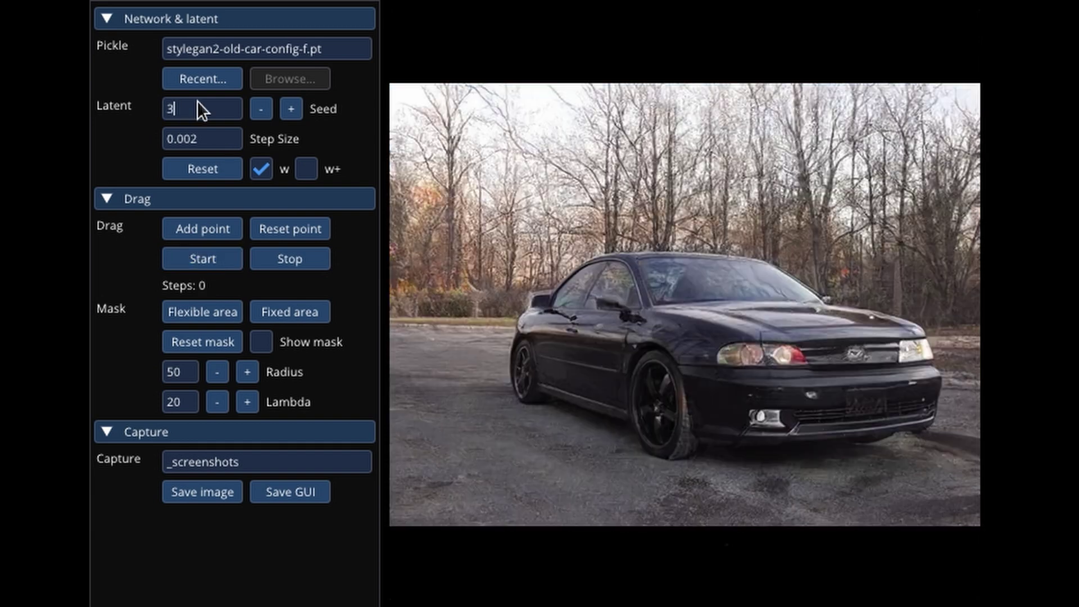
pyautogui.write('0')
pyautogui.click(221, 253)
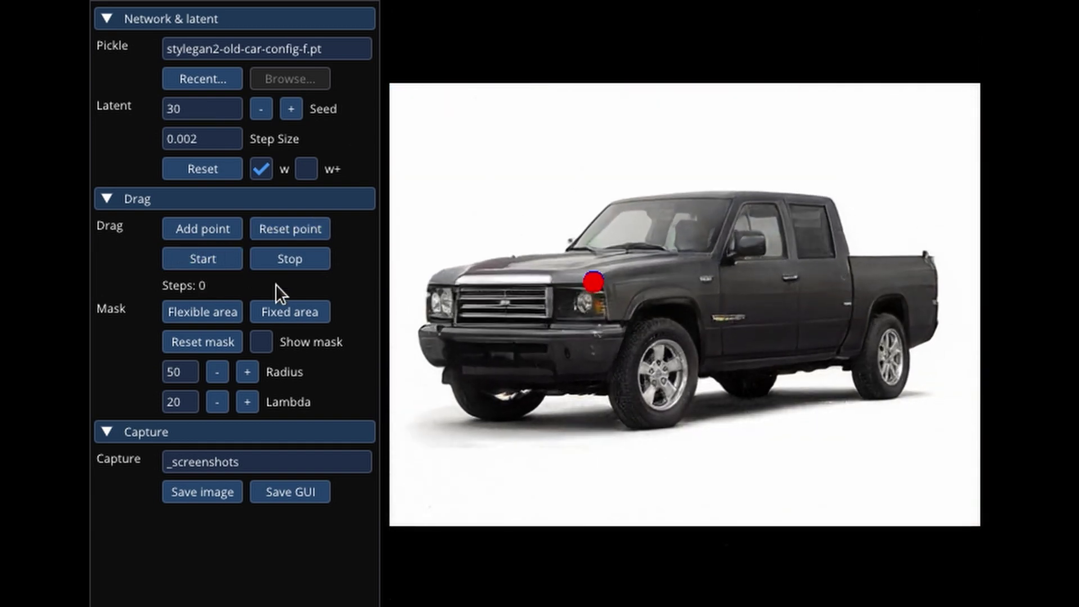
pyautogui.click(200, 251)
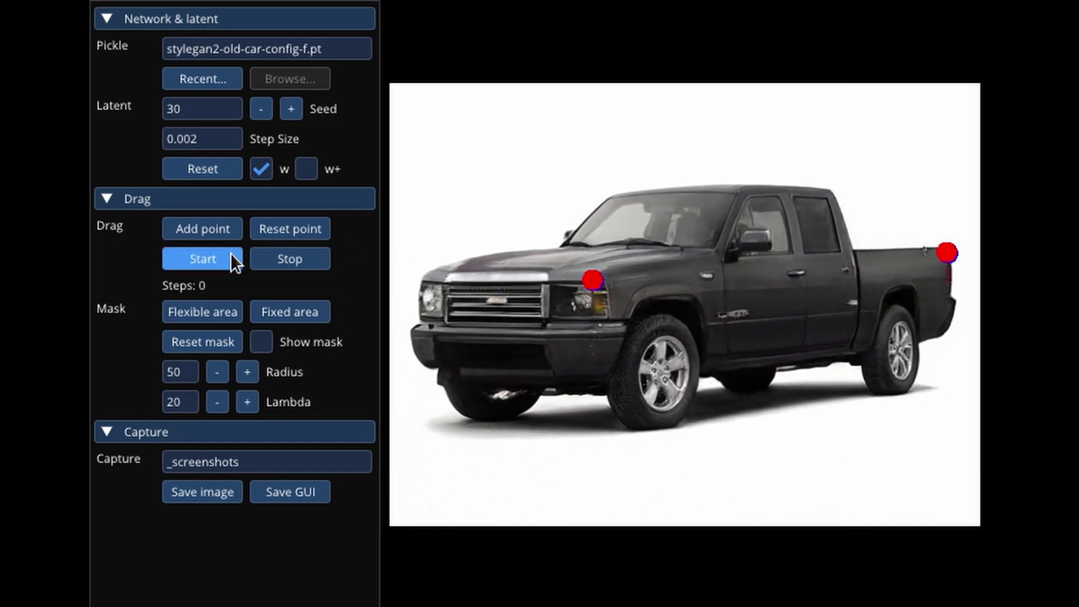
pyautogui.click(659, 444)
pyautogui.click(194, 258)
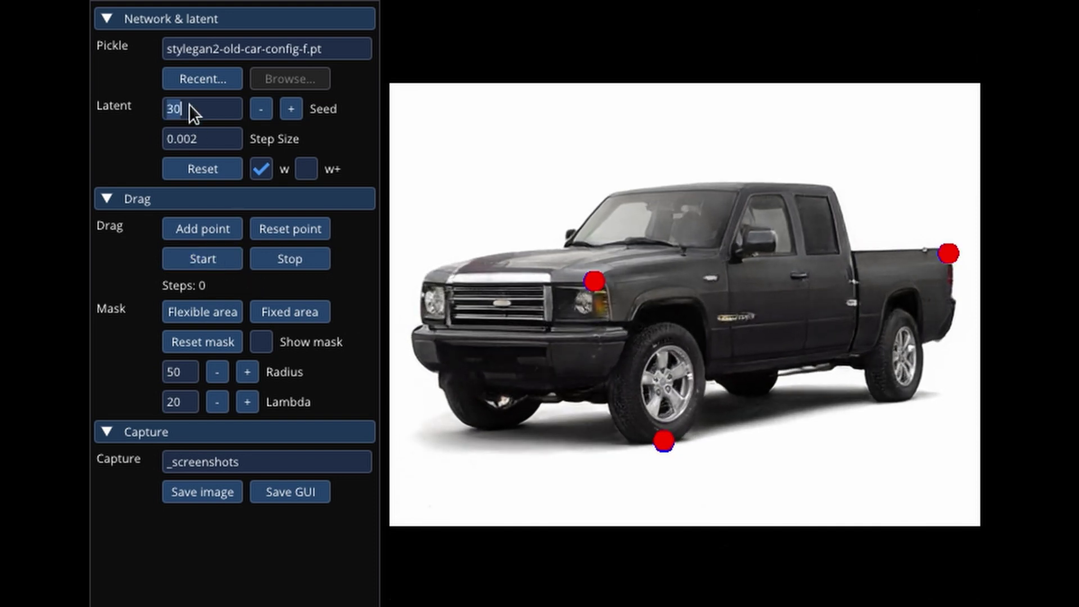
# - Move the seed 44 red car's headlight to its target, then stretch the seed 3043 hatchback
pyautogui.write('44')
pyautogui.click(686, 339)
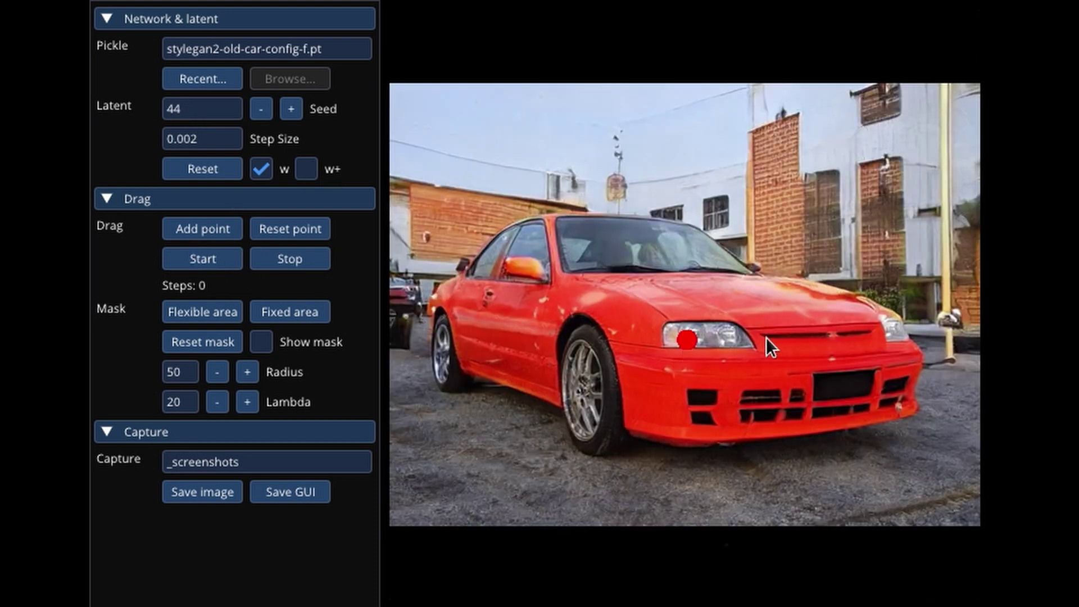
pyautogui.click(211, 256)
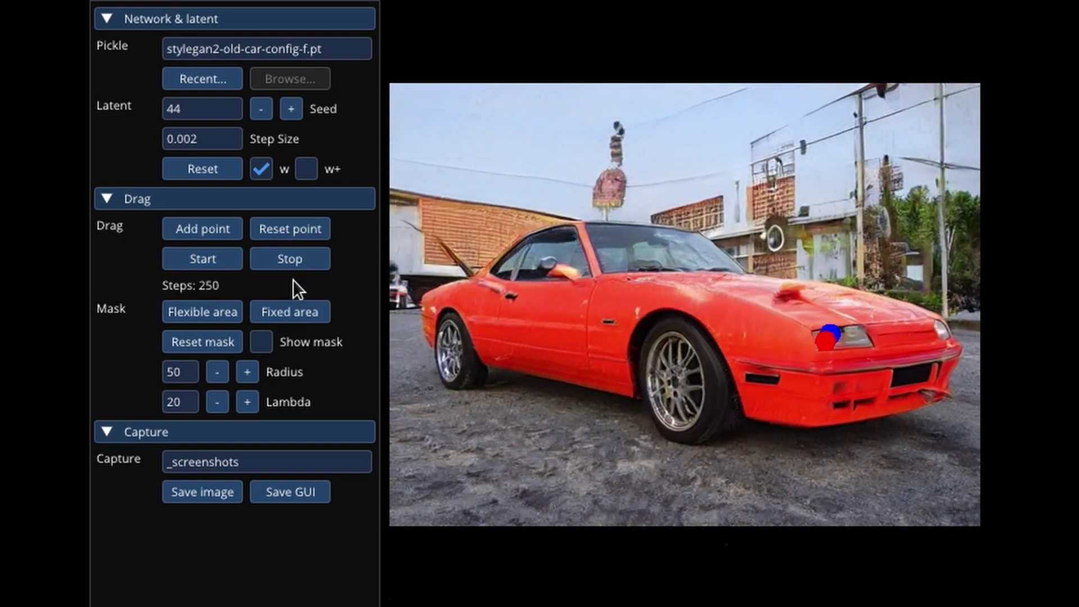
pyautogui.click(307, 264)
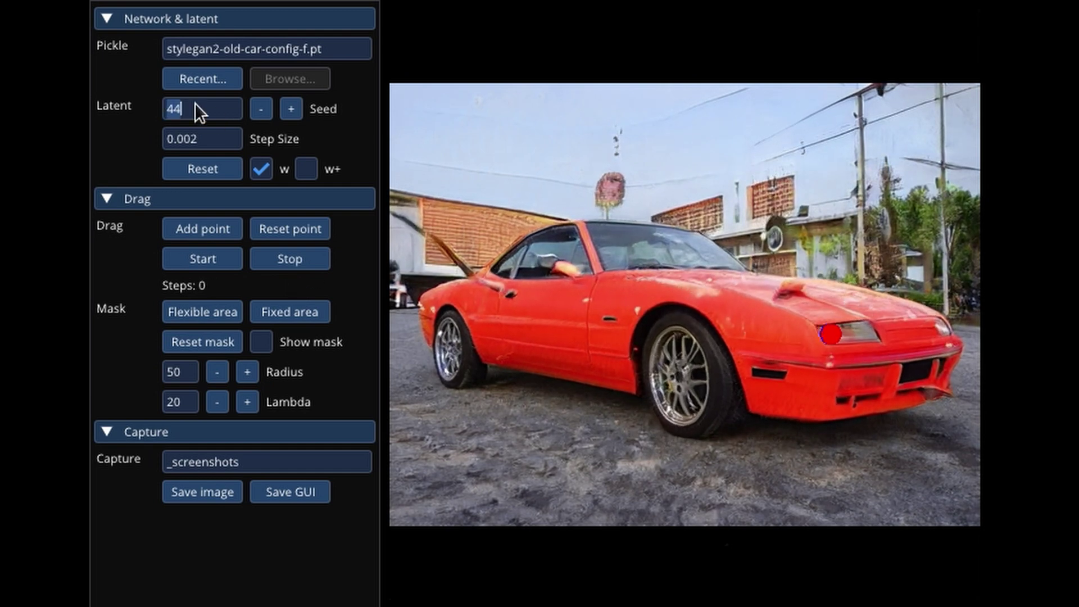
pyautogui.write('3043')
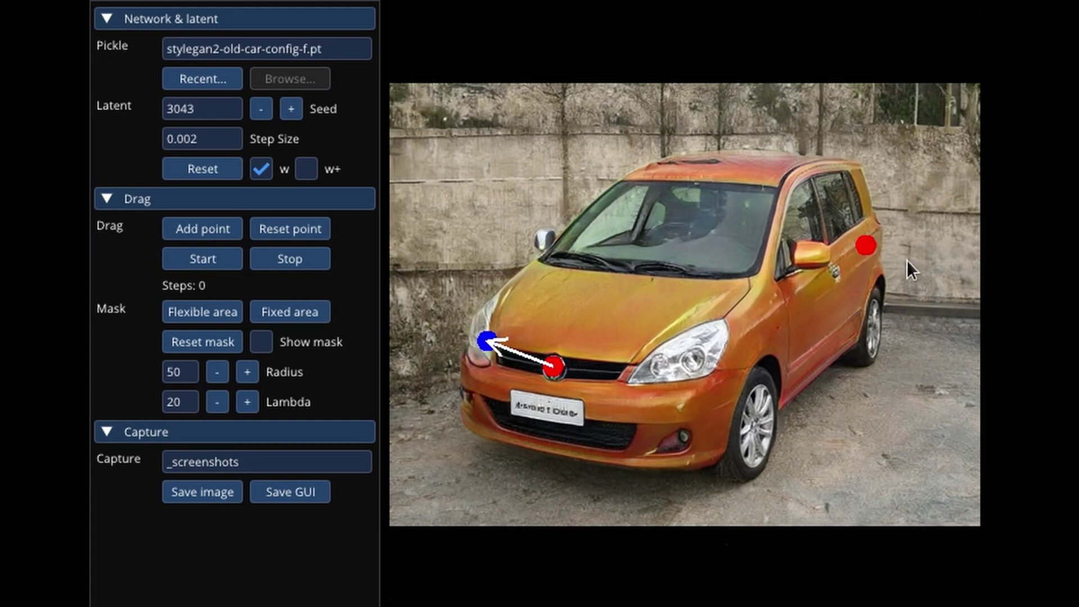
pyautogui.click(214, 263)
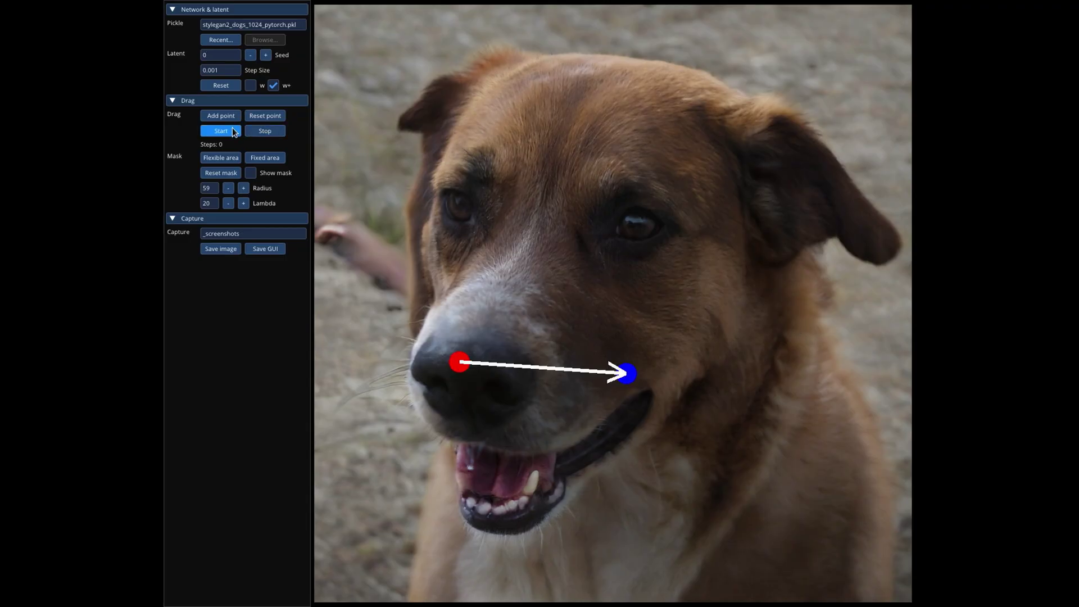
# - Turn or tilt the dogs' heads via nose drags on seeds 0, 2 and 3, then enter seed 8
pyautogui.click(234, 132)
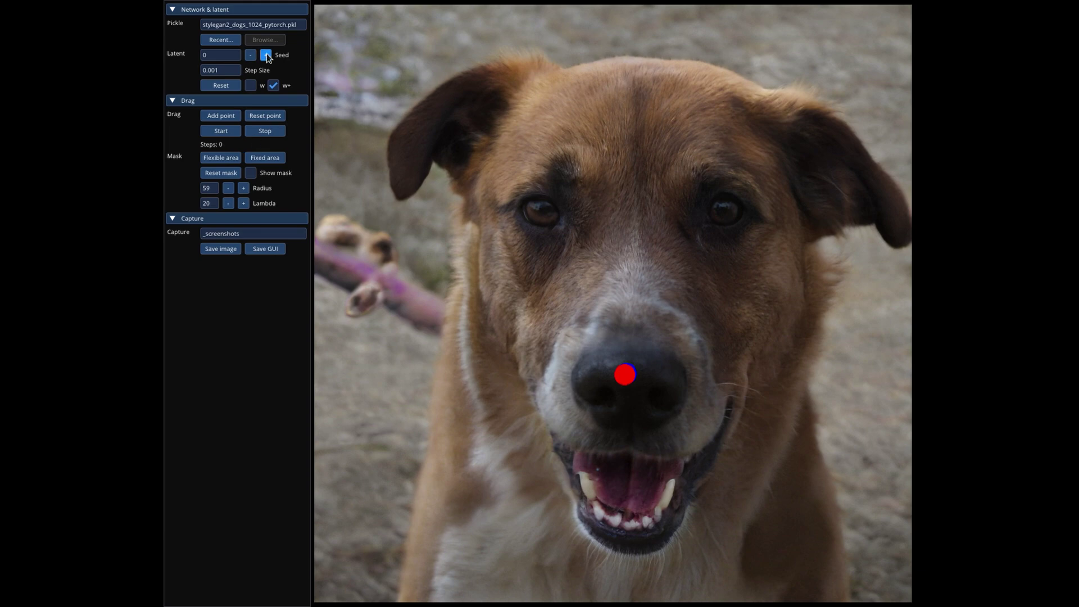
pyautogui.click(266, 55)
pyautogui.click(235, 130)
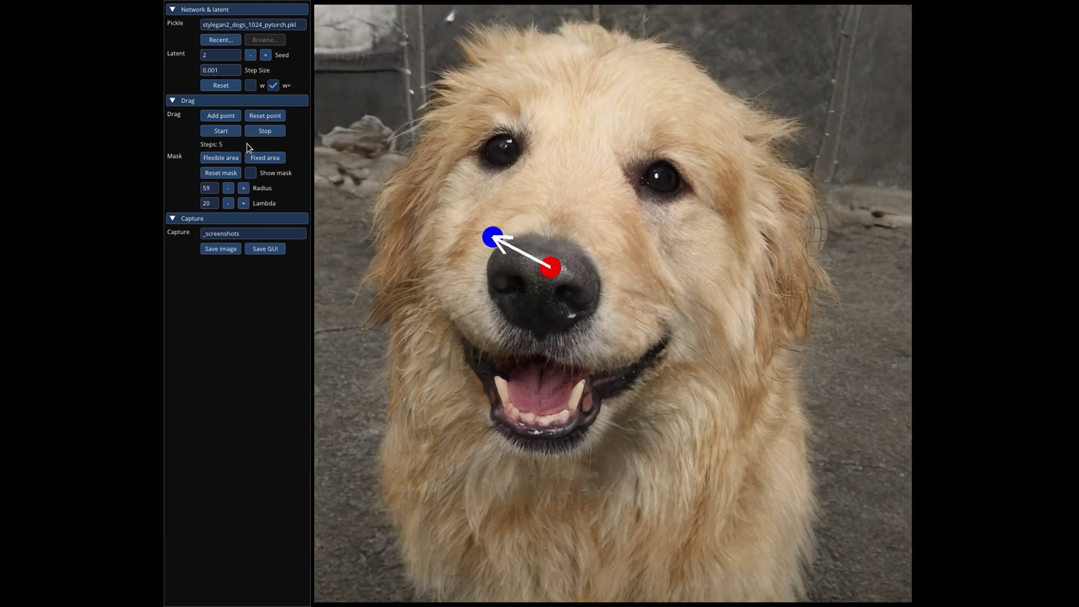
pyautogui.click(266, 56)
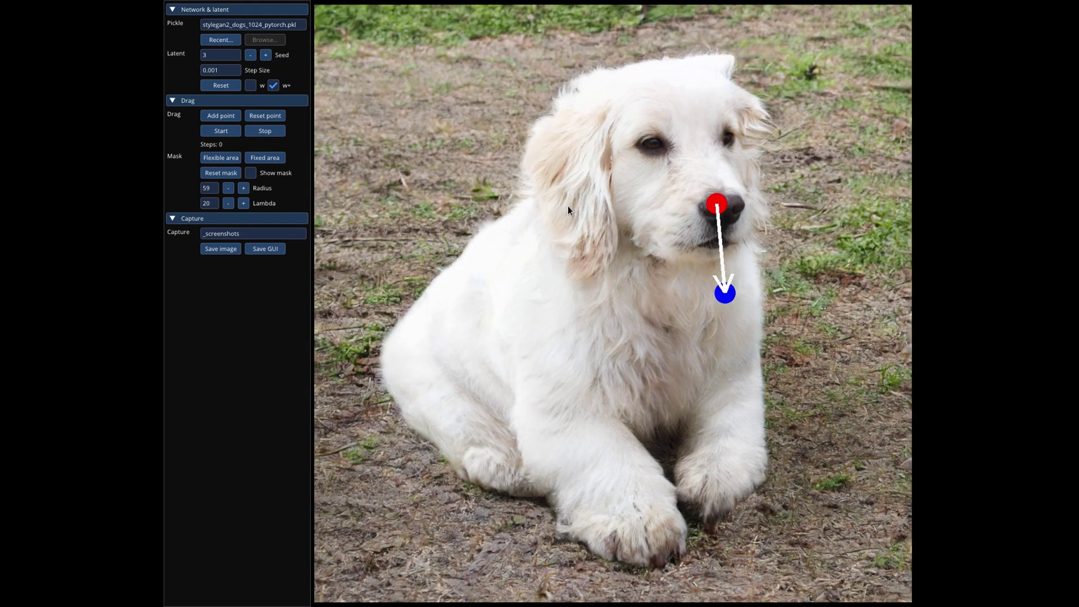
pyautogui.click(232, 130)
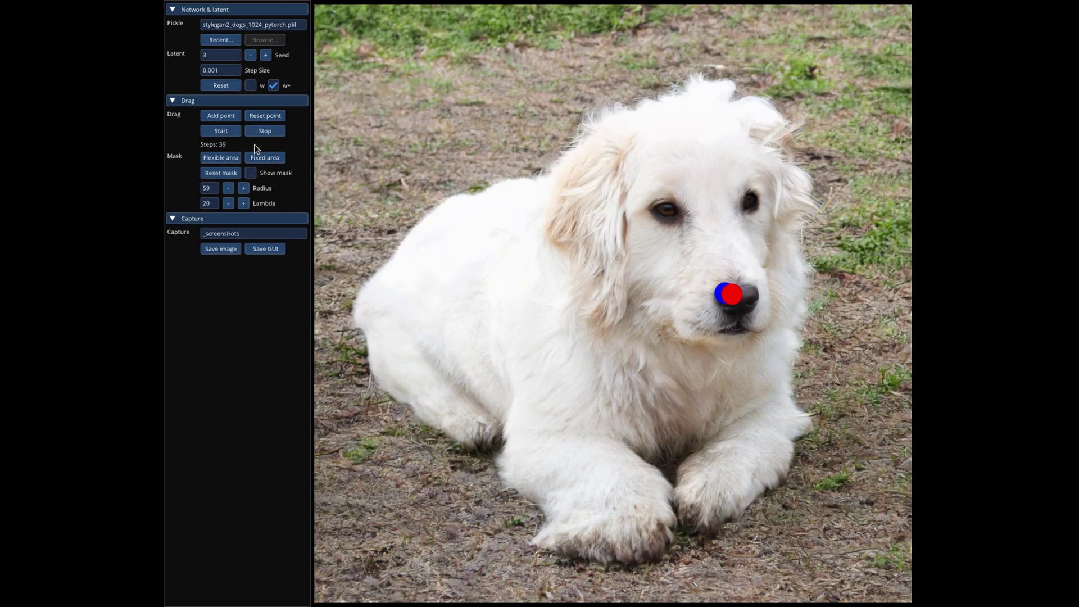
pyautogui.doubleClick(221, 54)
pyautogui.write('8')
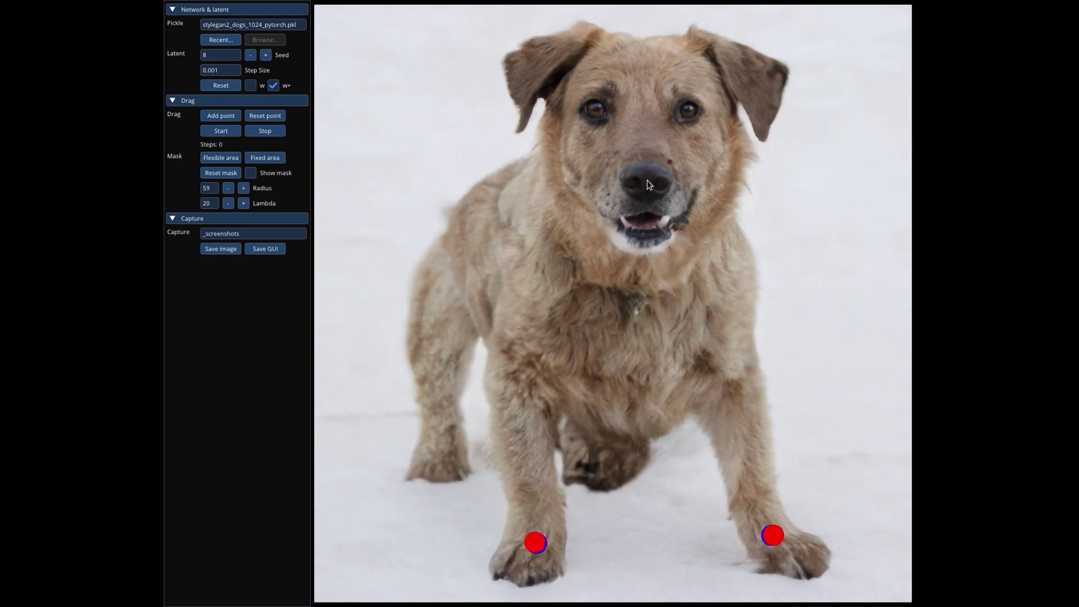
# - Open the seed 8 dog's mouth wide and lift its ear tips with handle-target drags
pyautogui.click(645, 267)
pyautogui.click(221, 131)
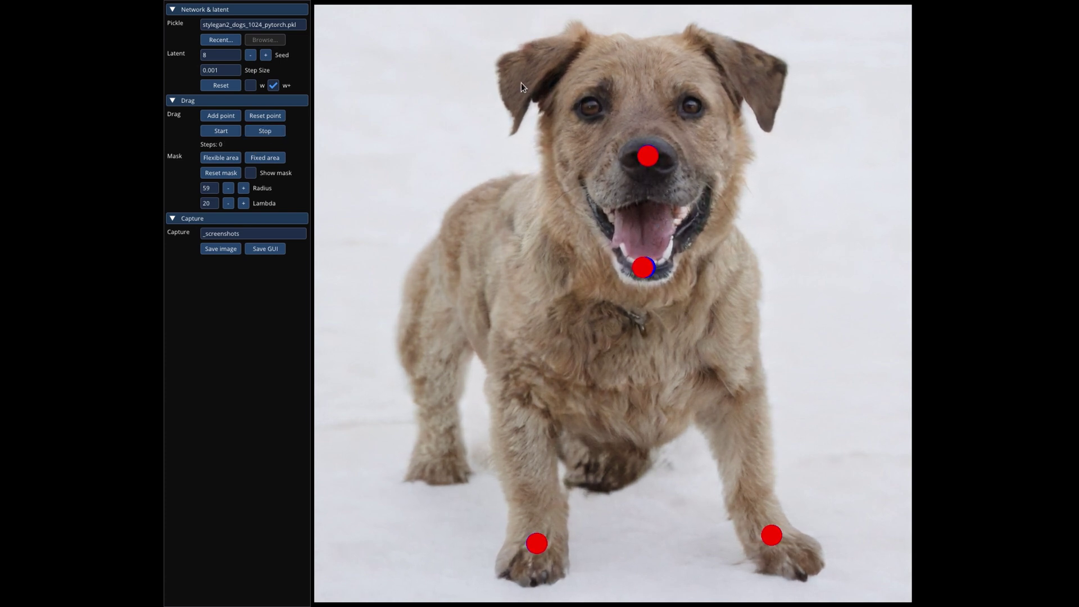
pyautogui.click(761, 74)
pyautogui.click(757, 45)
pyautogui.click(221, 131)
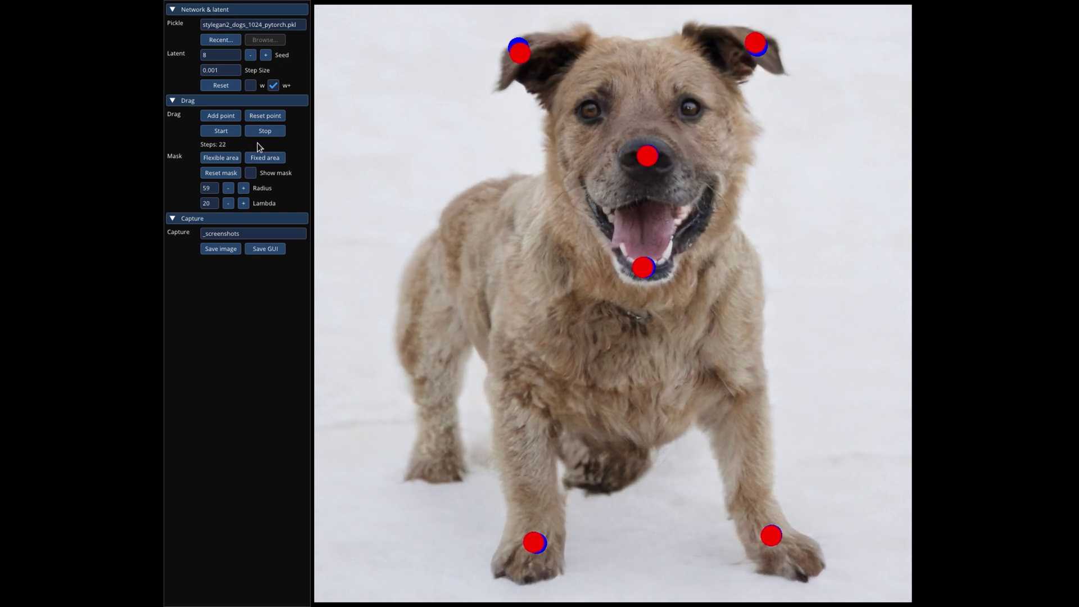
pyautogui.click(264, 130)
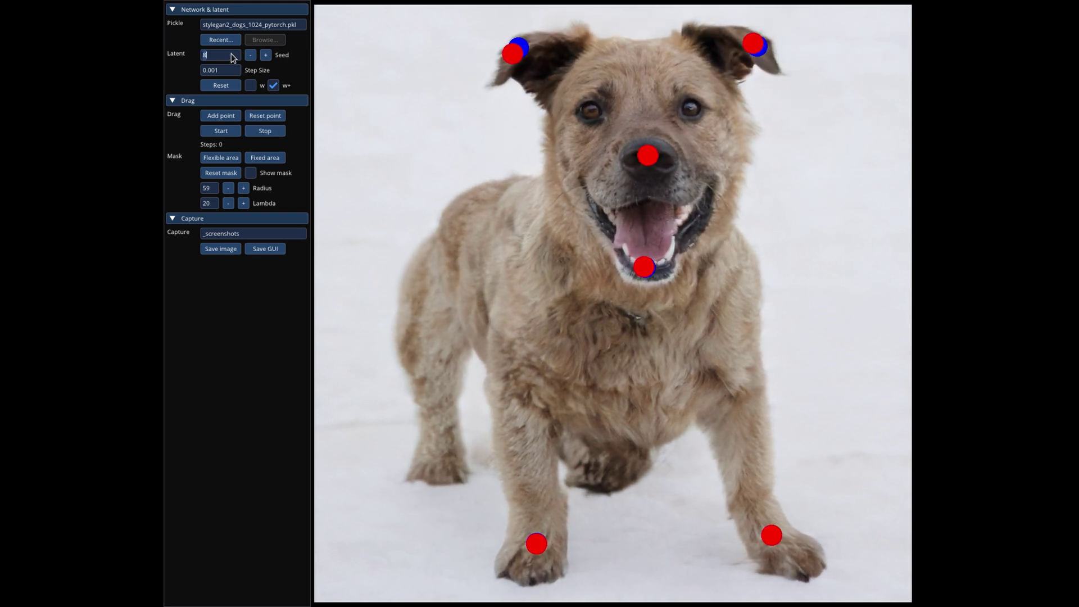
# - At seed 12, raise both of the dog's ears with two upward handle-target pairs
pyautogui.press('BackSpace')
pyautogui.write('12')
pyautogui.click(525, 98)
pyautogui.click(527, 59)
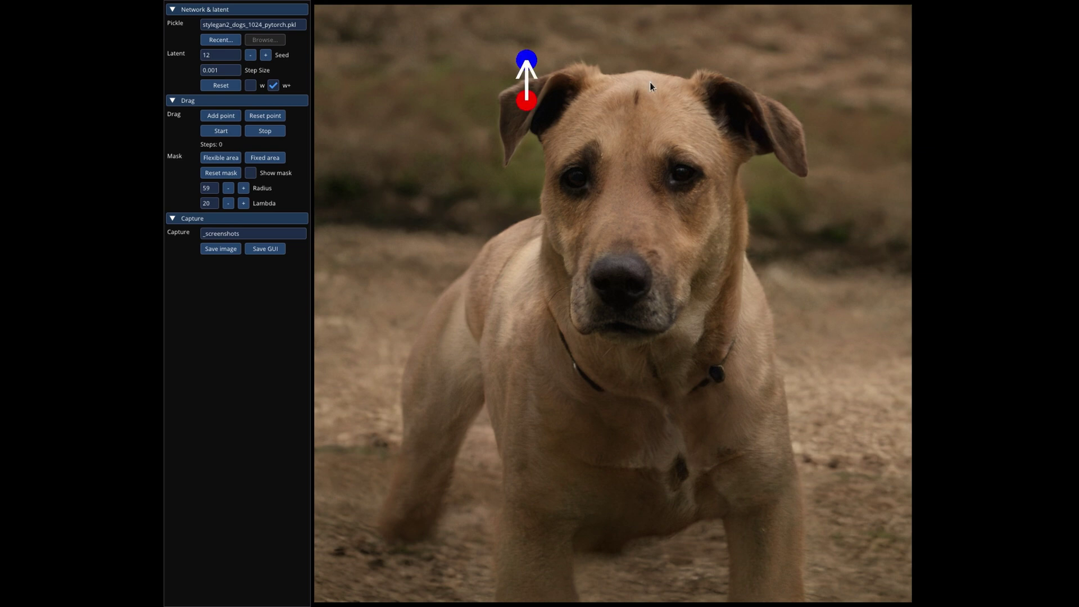
pyautogui.click(787, 124)
pyautogui.click(784, 86)
pyautogui.click(236, 130)
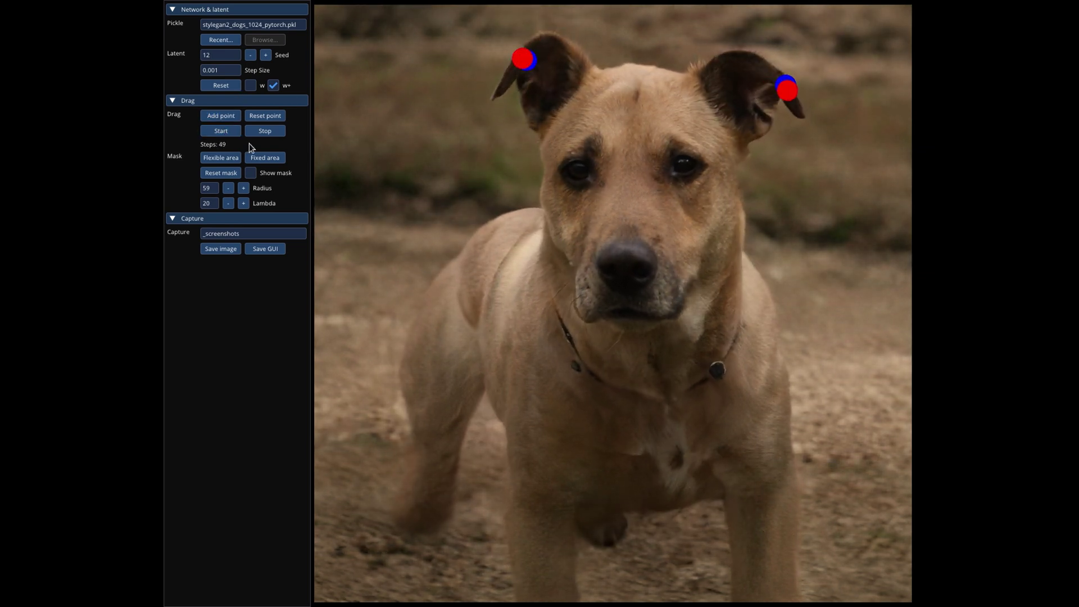
pyautogui.click(260, 132)
# - Make the shaggy seed 19 dog sit by dragging its hindquarters downward
pyautogui.doubleClick(227, 55)
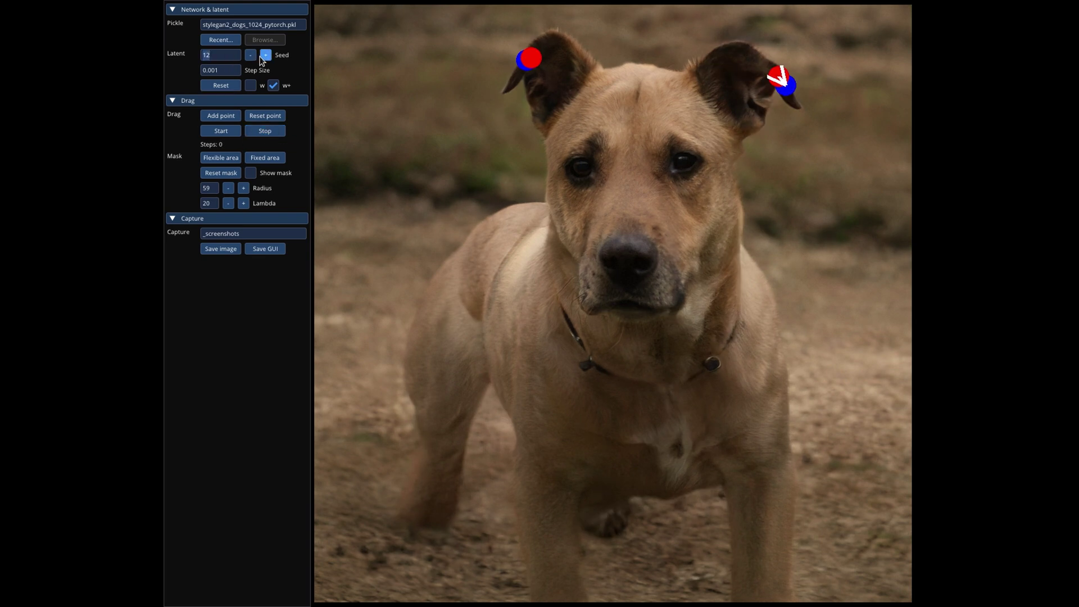
pyautogui.write('19')
pyautogui.click(745, 241)
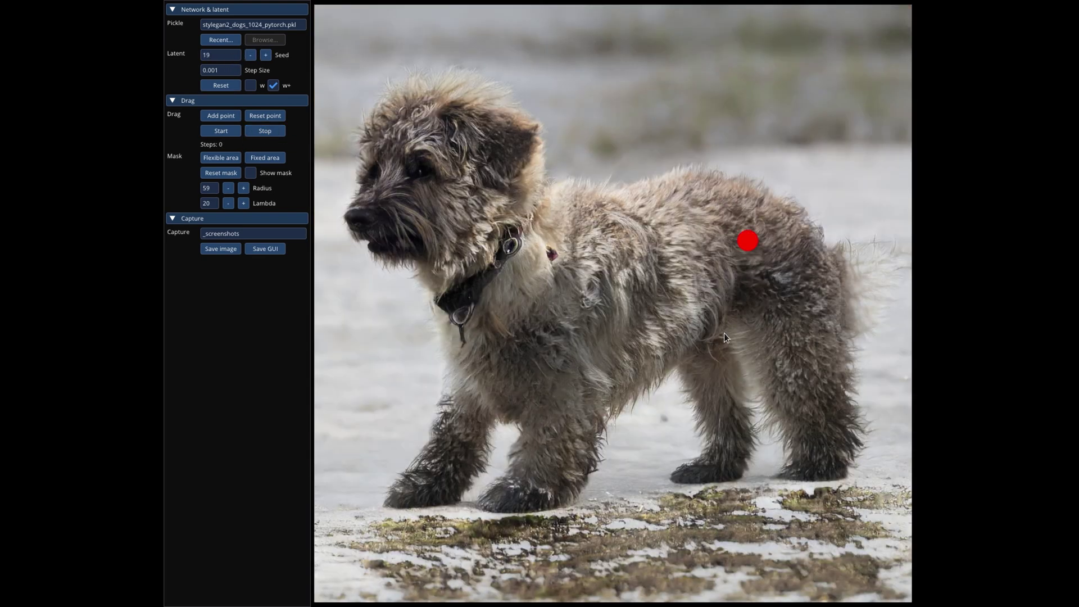
pyautogui.click(705, 360)
pyautogui.click(224, 131)
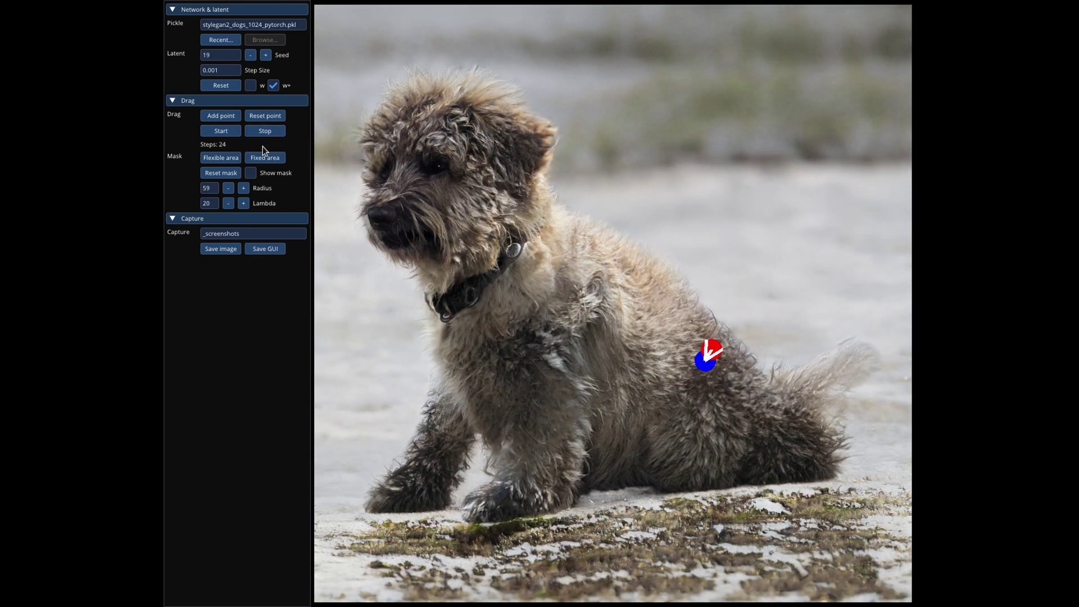
pyautogui.click(262, 129)
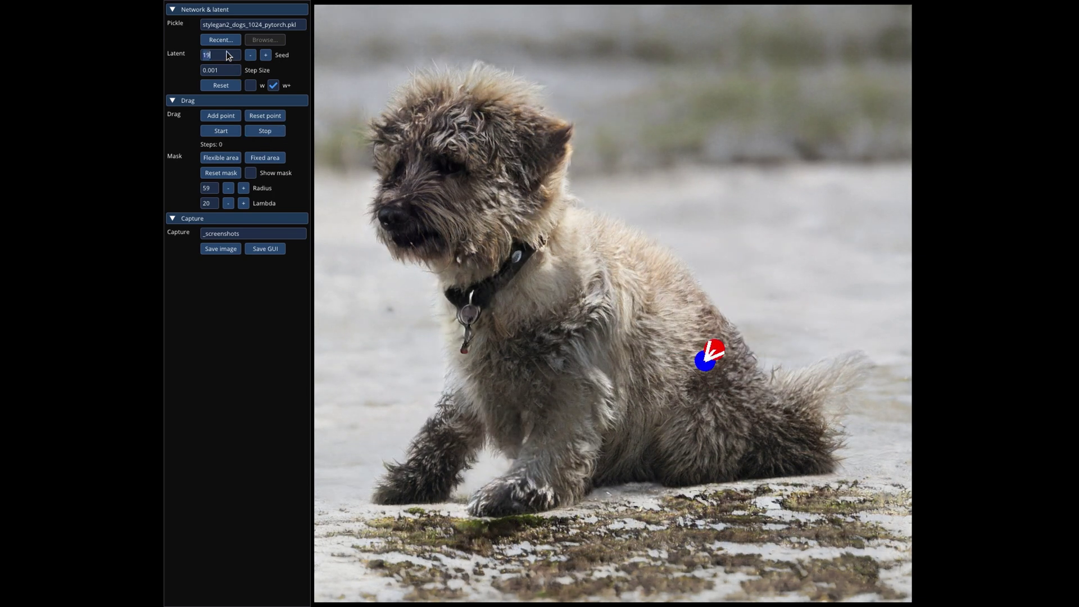
# - Turn the seed 33 dog's head down and right via its nose, then load seed 124
pyautogui.write('33')
pyautogui.click(626, 169)
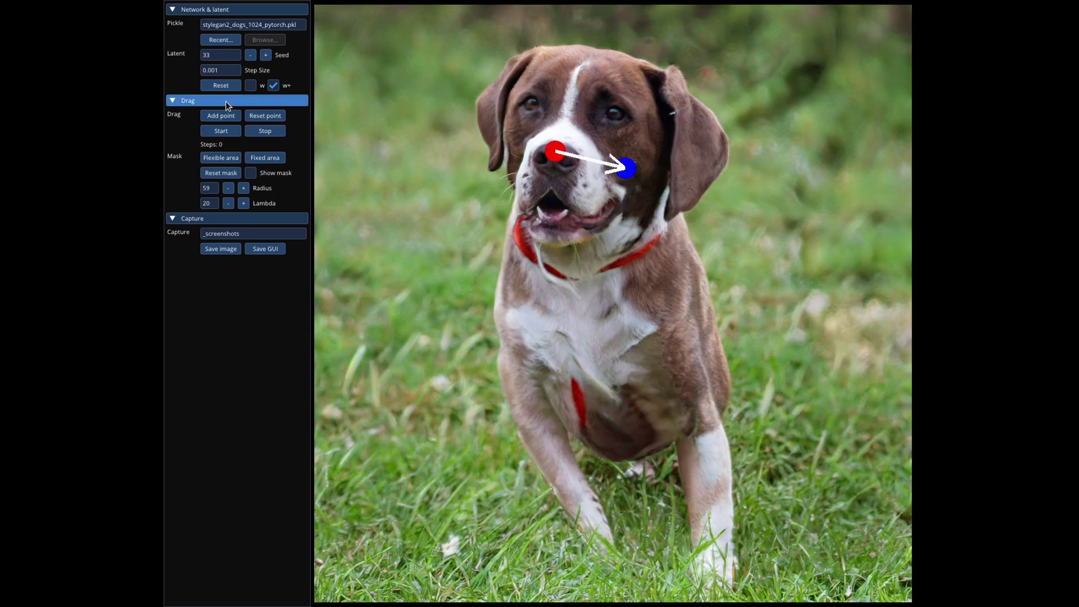
pyautogui.click(223, 130)
pyautogui.click(632, 167)
pyautogui.click(665, 219)
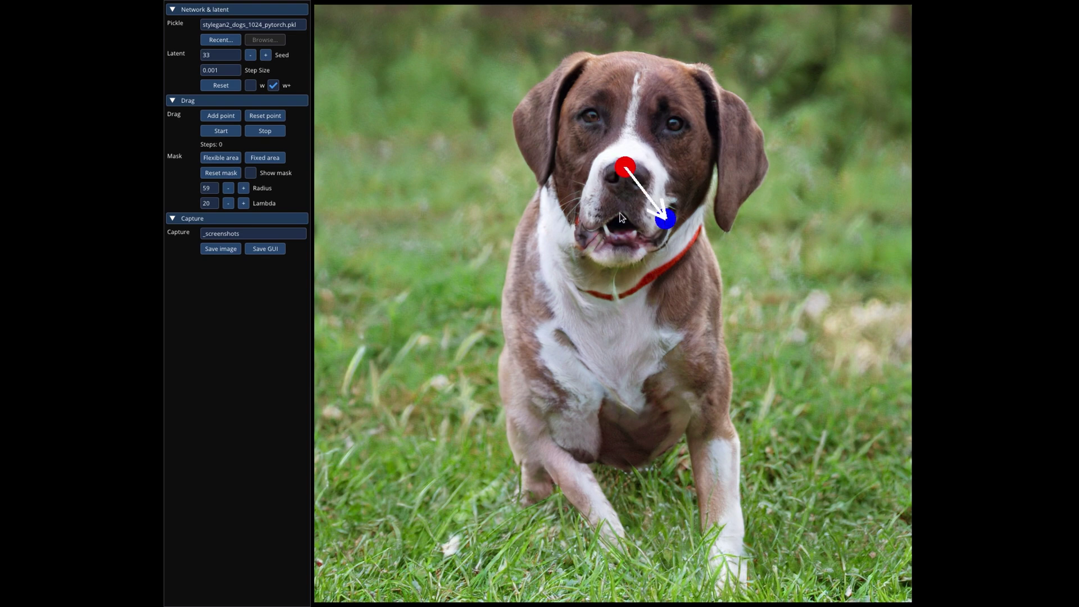
pyautogui.click(221, 131)
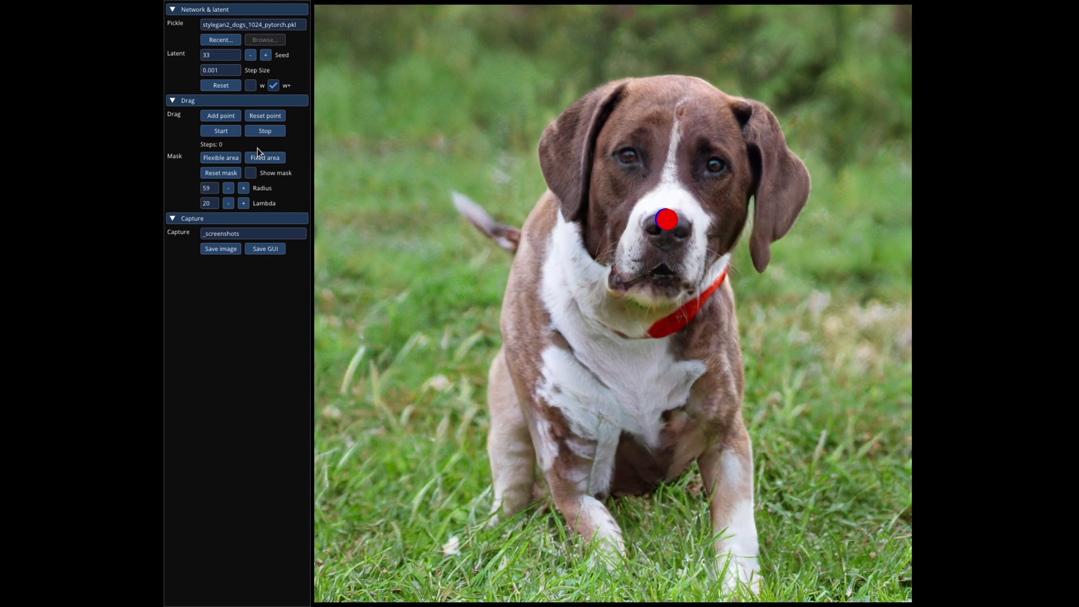
pyautogui.write('124')
pyautogui.press('Return')
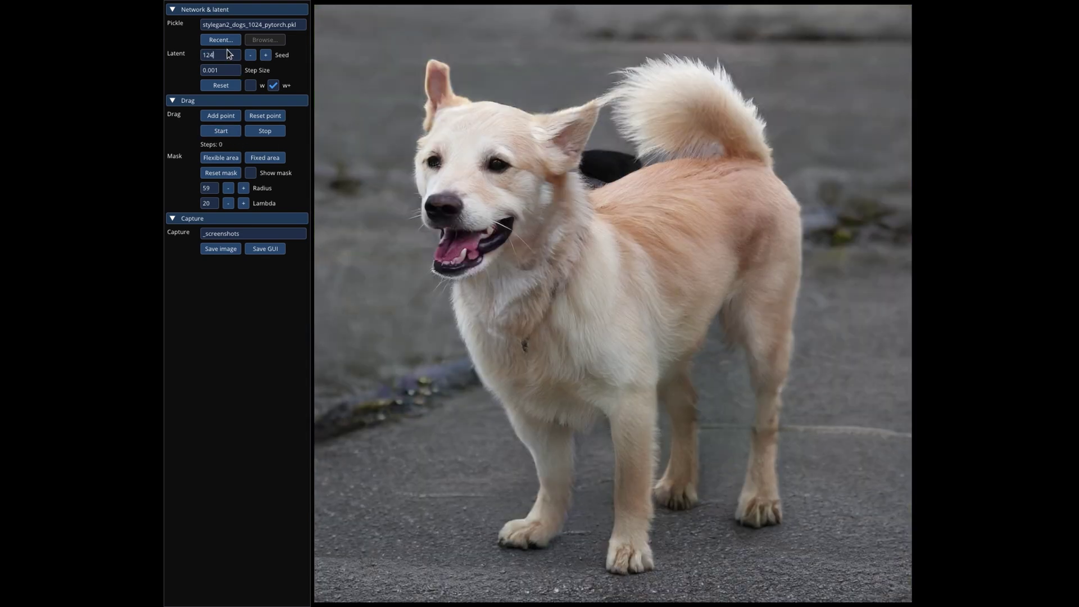
# - Drag the cream dog's nose toward its cheek, then reset it to the original latent
pyautogui.click(441, 199)
pyautogui.click(565, 213)
pyautogui.click(230, 131)
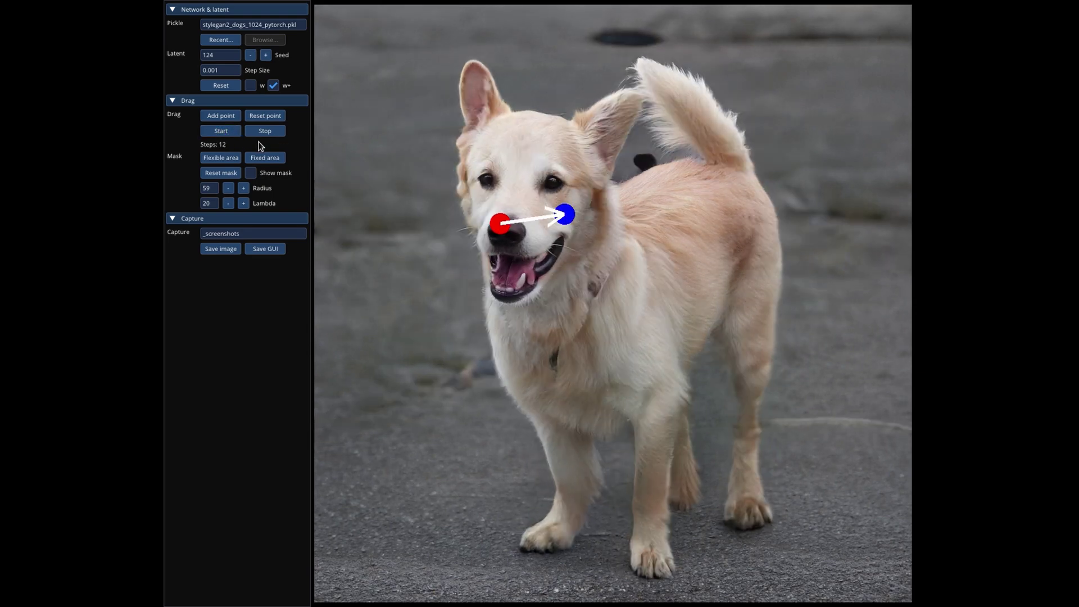
pyautogui.click(264, 116)
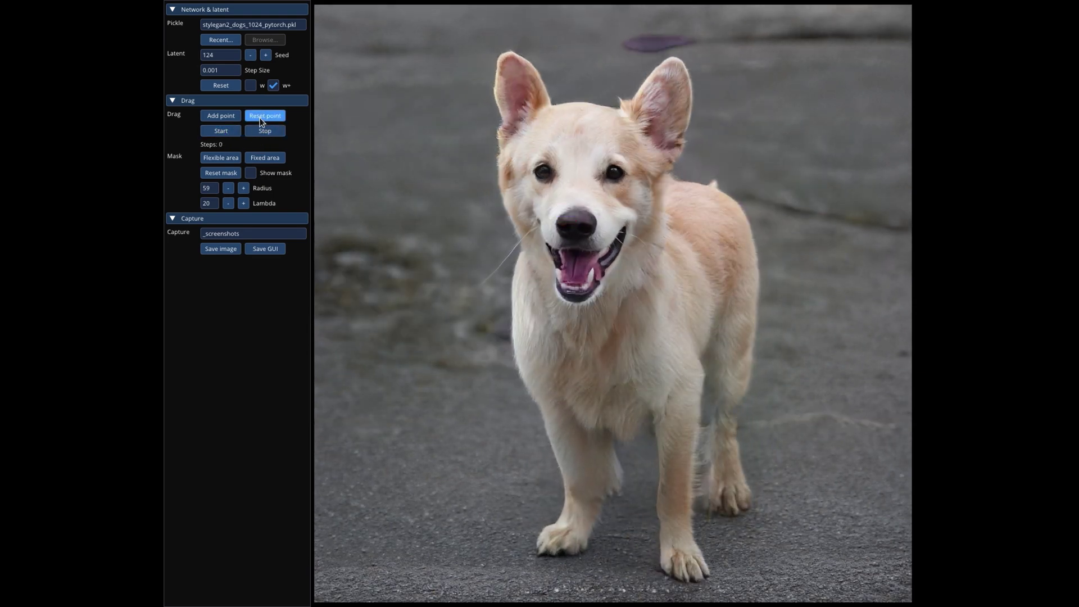
# - Paint a visible flexible-area mask with radius 150 over the dog's head and neck
pyautogui.click(219, 85)
pyautogui.click(221, 157)
pyautogui.doubleClick(210, 187)
pyautogui.write('150')
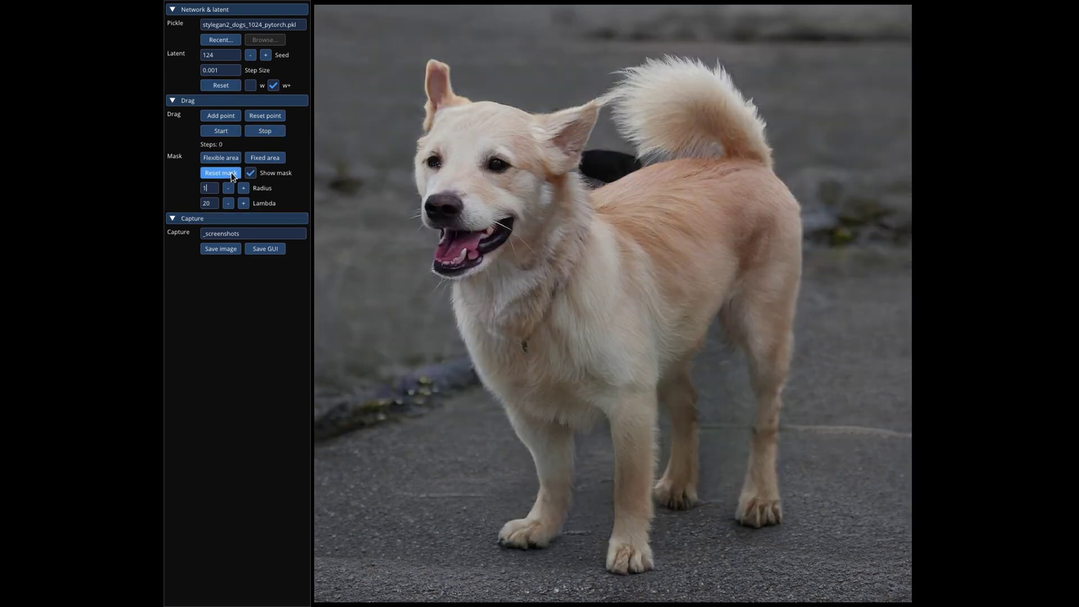
pyautogui.press('Return')
pyautogui.moveTo(466, 219)
pyautogui.mouseDown()
pyautogui.moveTo(590, 203)
pyautogui.moveTo(494, 174)
pyautogui.mouseUp()
# - Turn the masked dog's head by dragging its nose right, then drag the horse's hoof forward
pyautogui.click(558, 208)
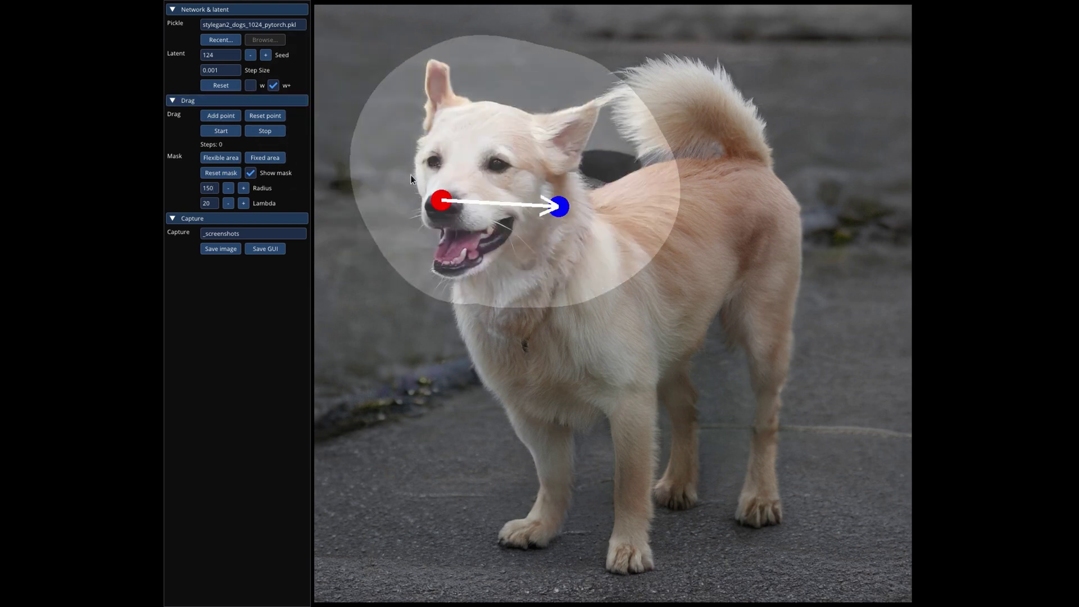
pyautogui.click(223, 130)
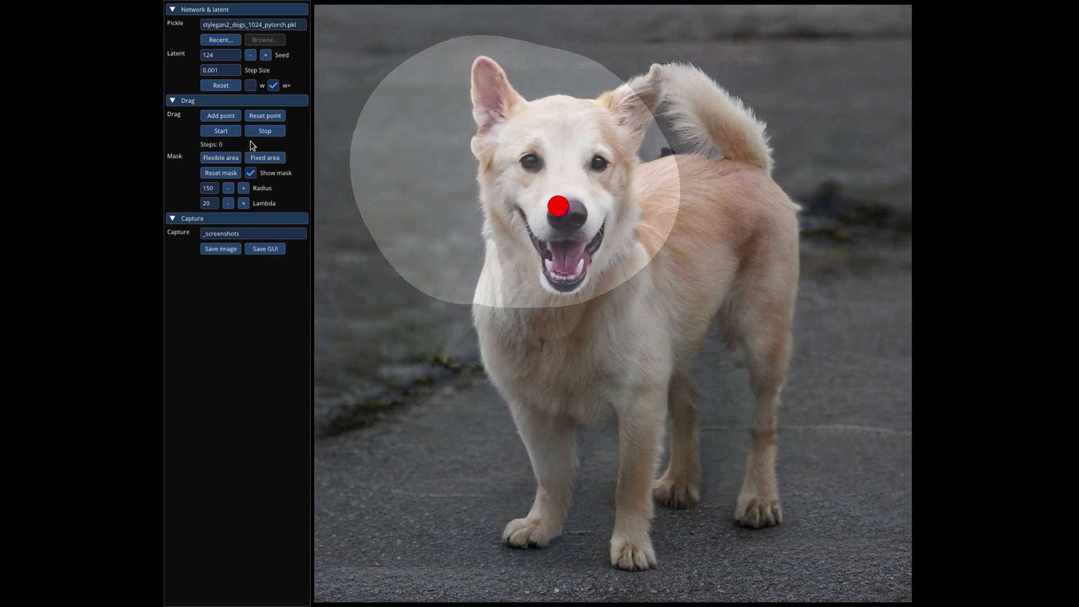
pyautogui.click(265, 115)
pyautogui.click(566, 206)
pyautogui.click(631, 205)
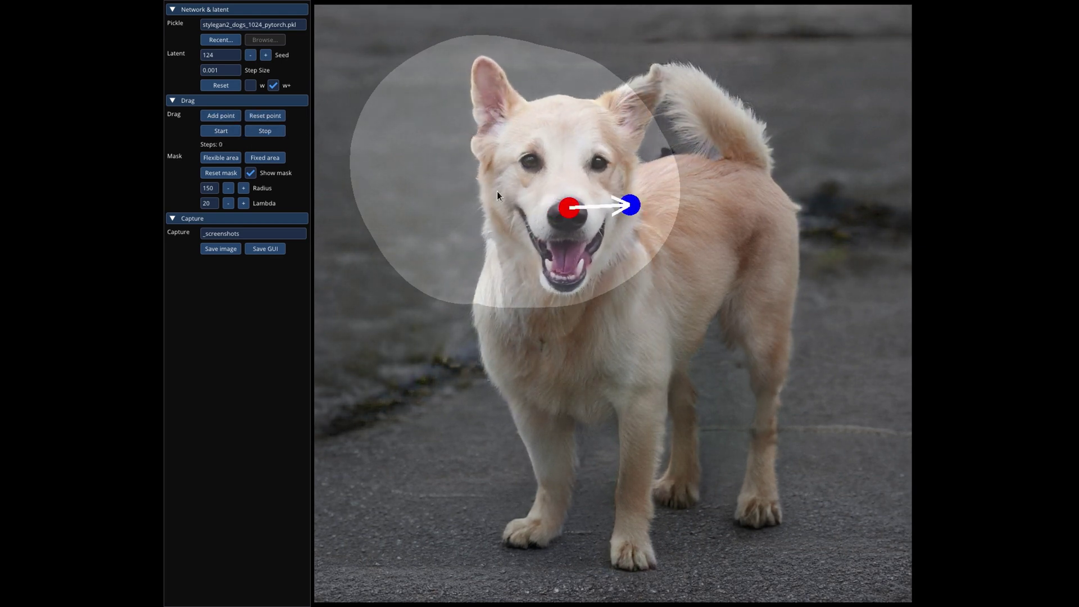
pyautogui.click(221, 130)
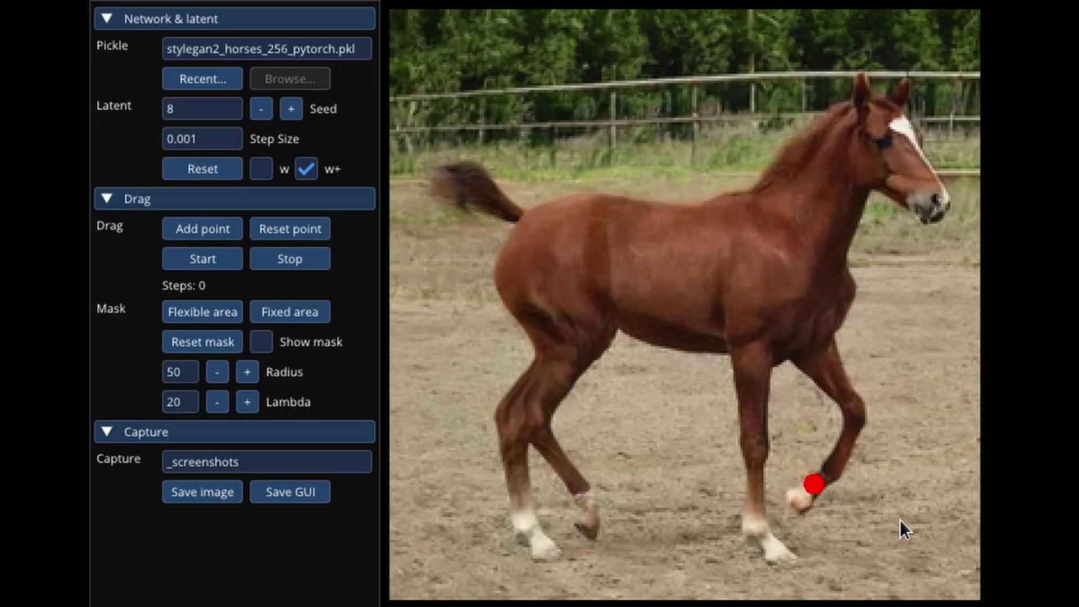
pyautogui.click(901, 520)
pyautogui.click(233, 259)
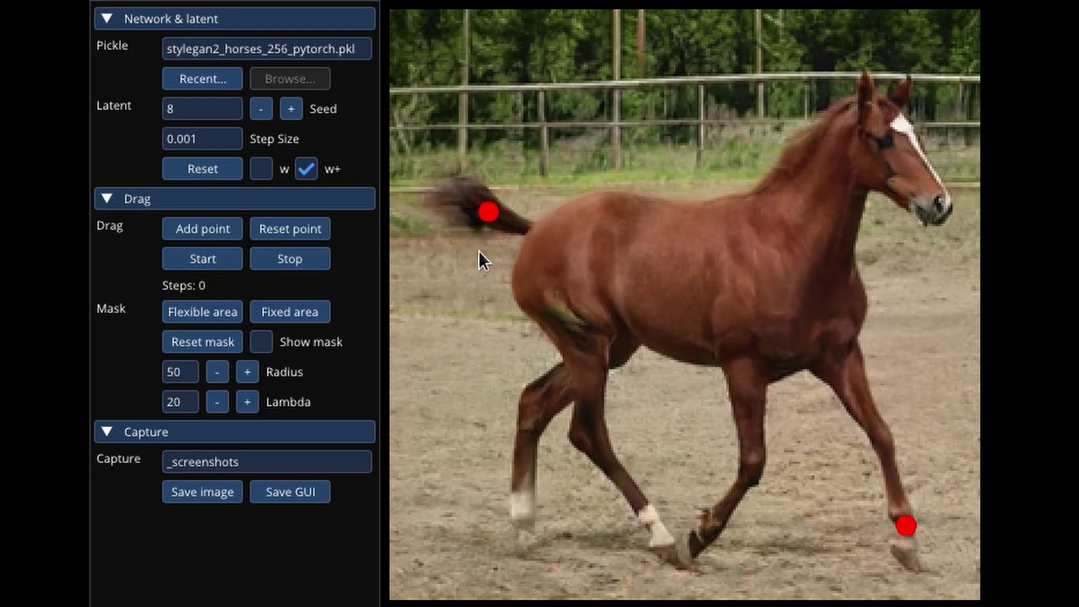
# - Swing the current horse's tail onto a target, then drag its head toward the nose target
pyautogui.click(482, 254)
pyautogui.click(225, 258)
pyautogui.click(274, 252)
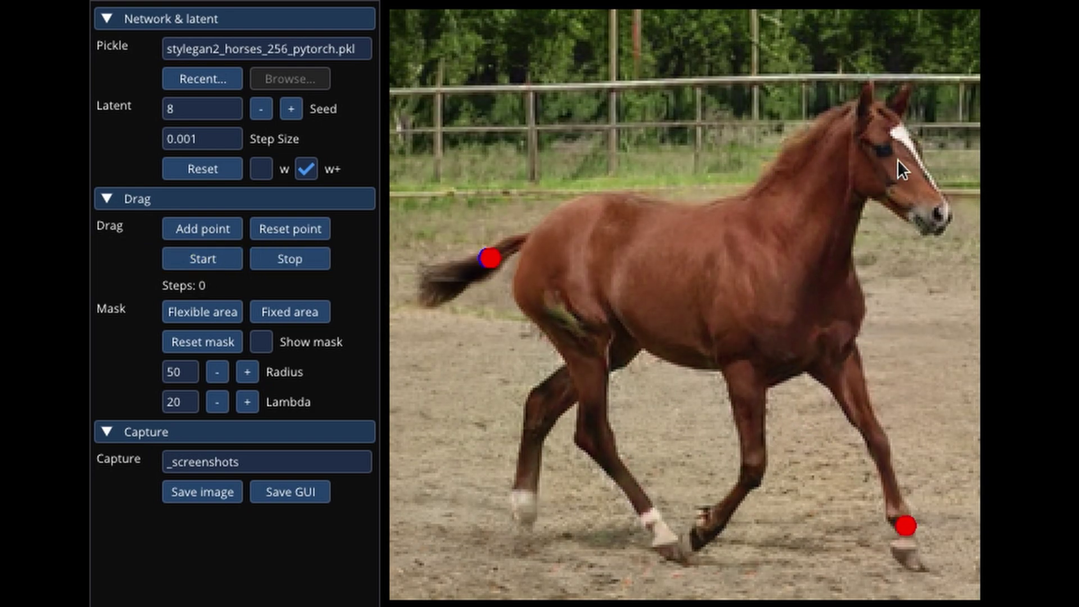
pyautogui.click(917, 184)
pyautogui.click(203, 259)
pyautogui.click(289, 258)
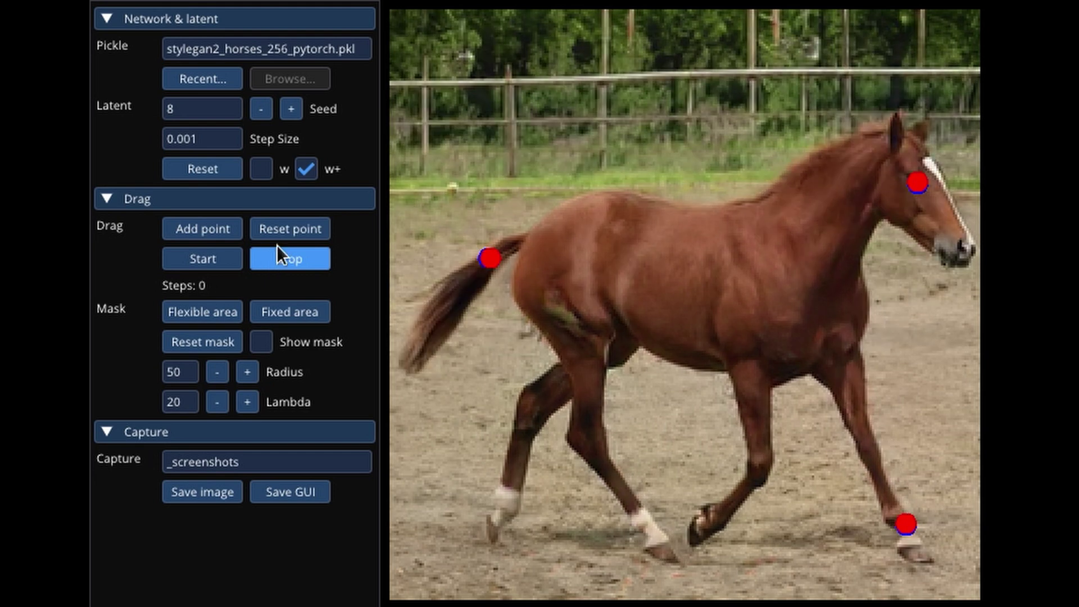
# - Switch to seed 21 and raise the horse's head to a higher target
pyautogui.click(236, 108)
pyautogui.press('BackSpace')
pyautogui.write('21')
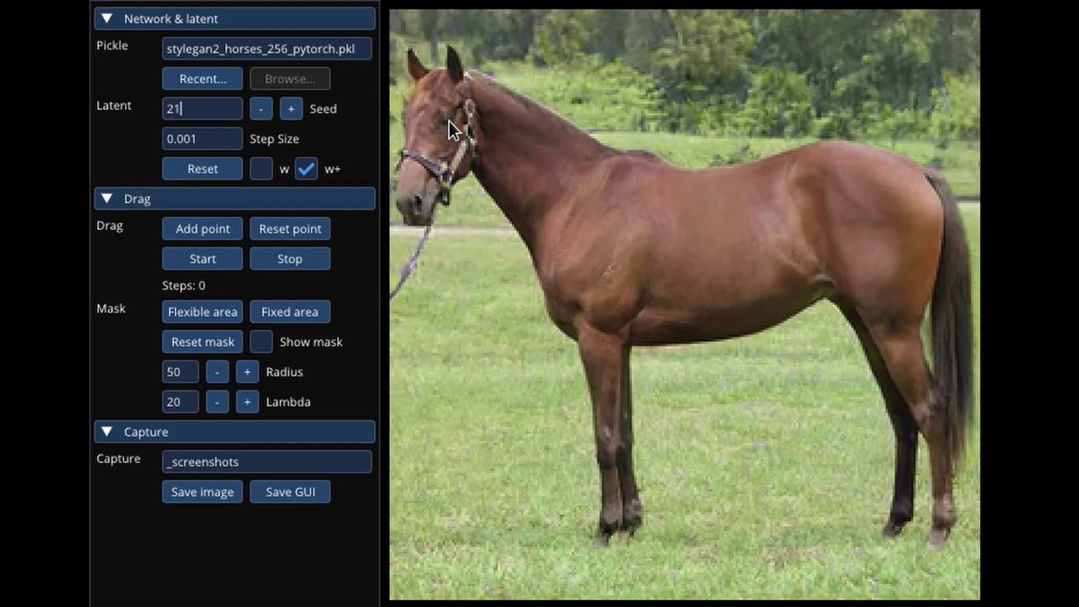
pyautogui.click(450, 120)
pyautogui.click(445, 221)
pyautogui.click(195, 257)
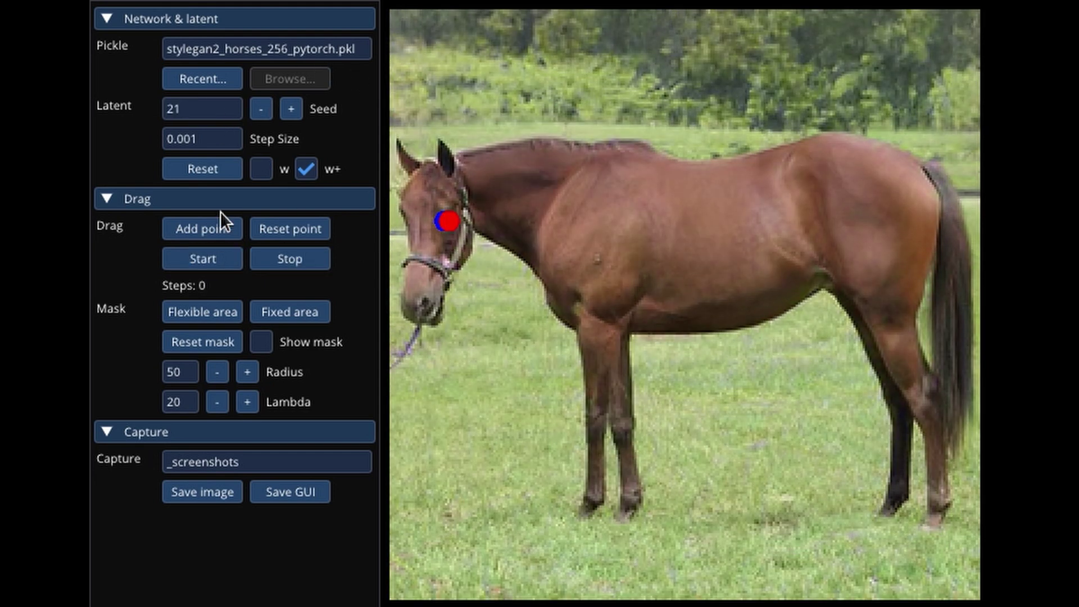
# - On seed 41, spread the horse's front hooves into a trot and lower its head
pyautogui.click(204, 100)
pyautogui.write('41')
pyautogui.click(687, 532)
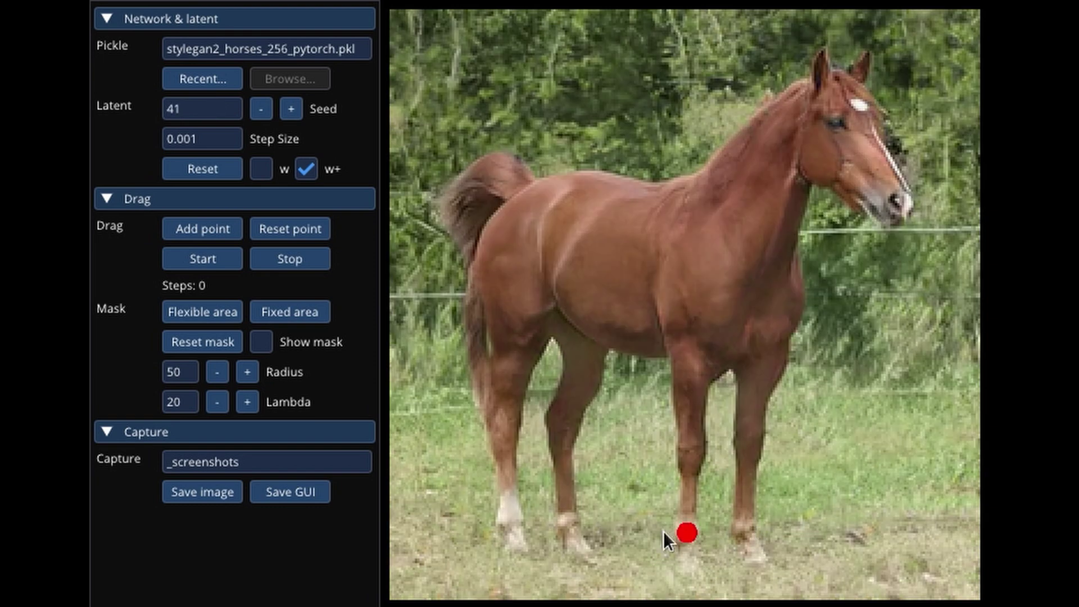
pyautogui.click(602, 528)
pyautogui.click(872, 521)
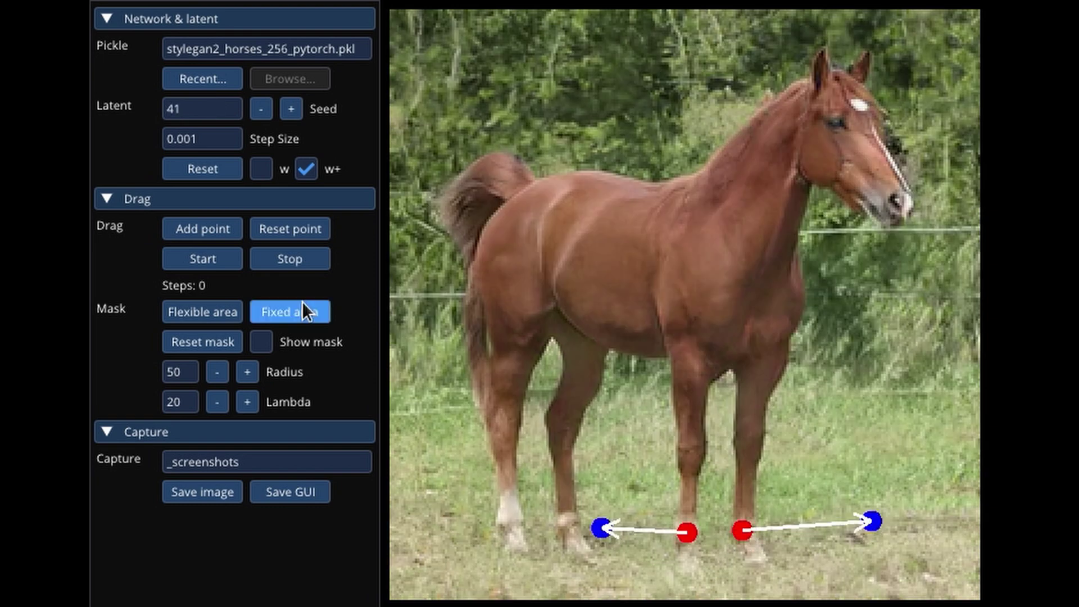
pyautogui.click(220, 259)
pyautogui.click(277, 257)
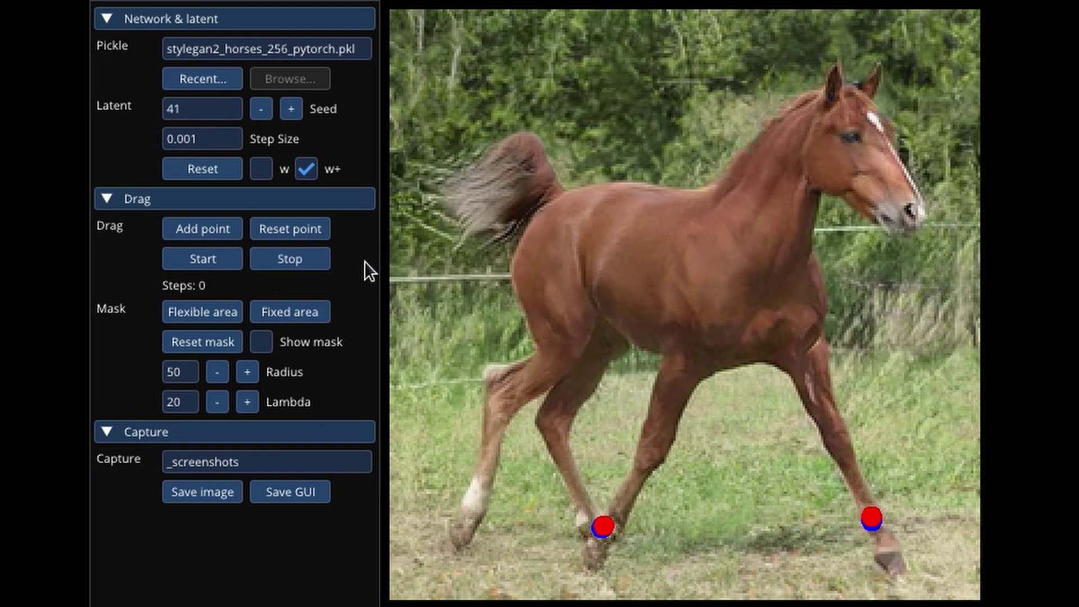
pyautogui.click(898, 188)
pyautogui.click(222, 258)
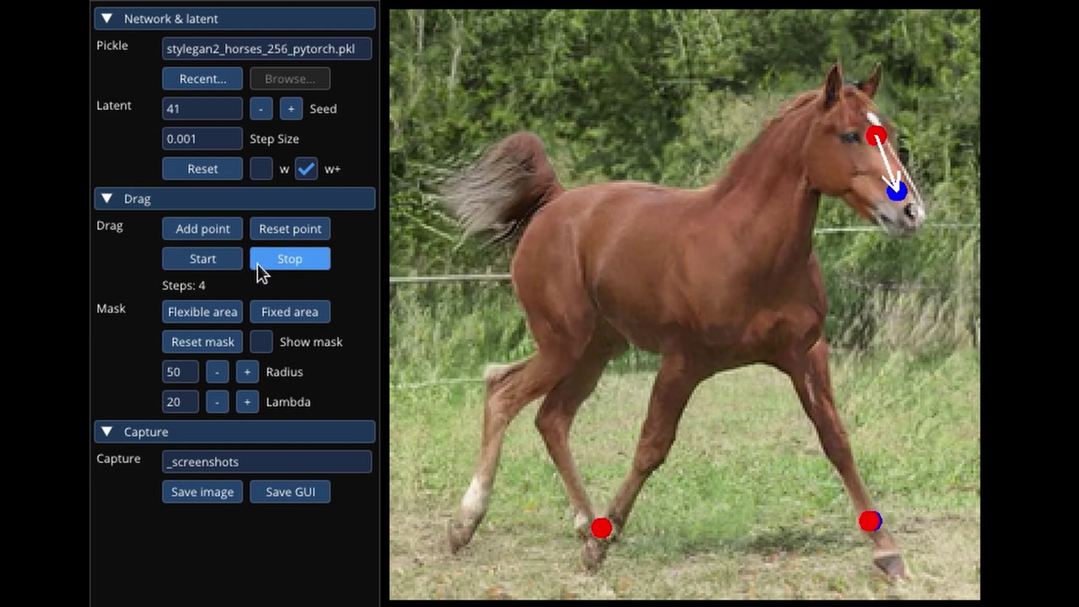
pyautogui.click(298, 256)
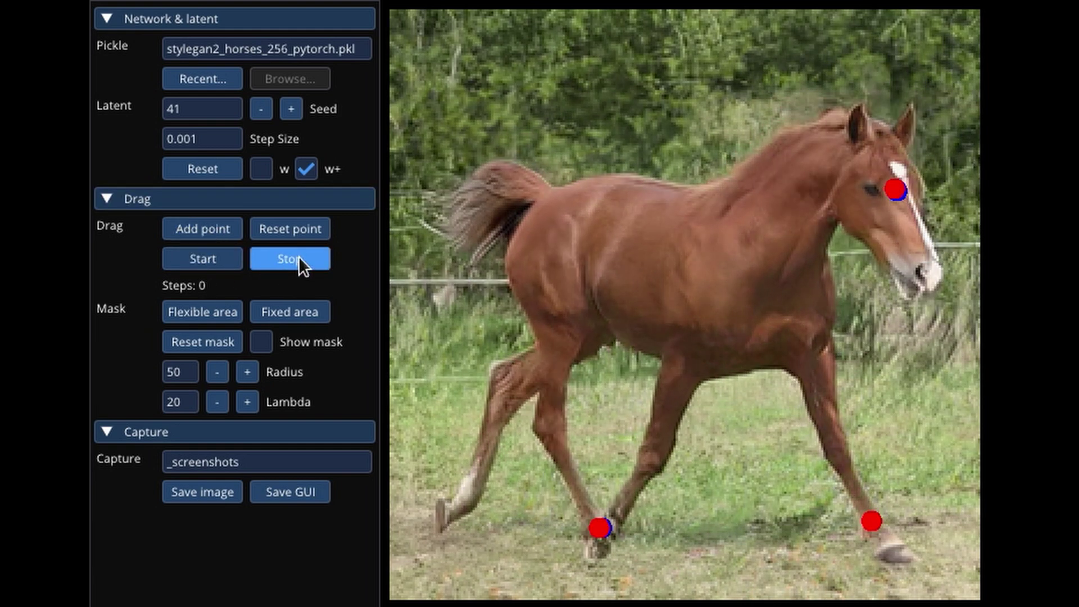
# - On seed 75, drag the horse's head toward its muzzle and its chest further back
pyautogui.write('75')
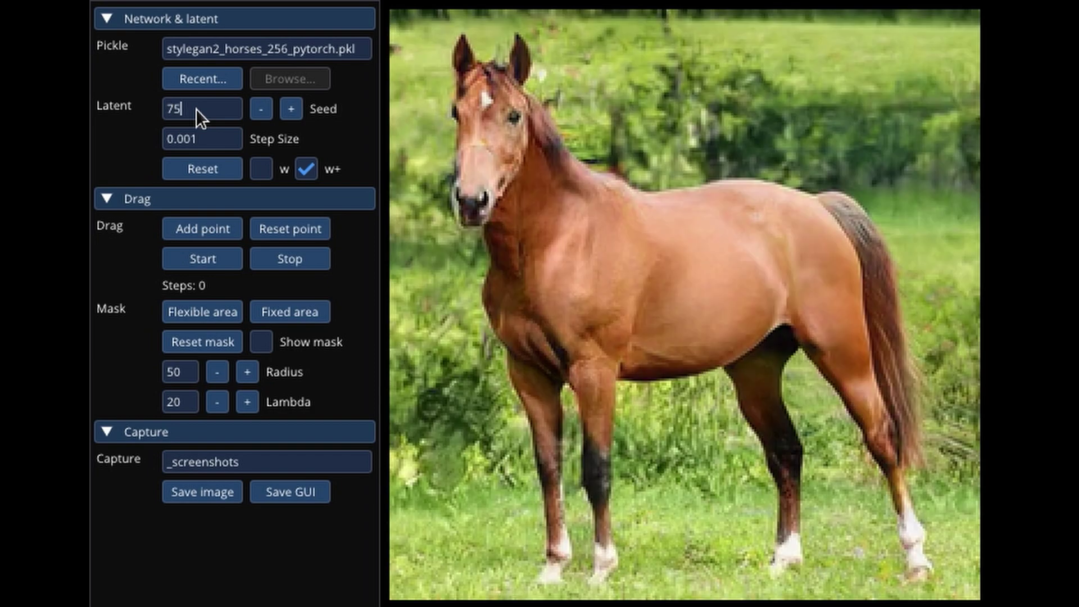
pyautogui.click(513, 119)
pyautogui.click(470, 191)
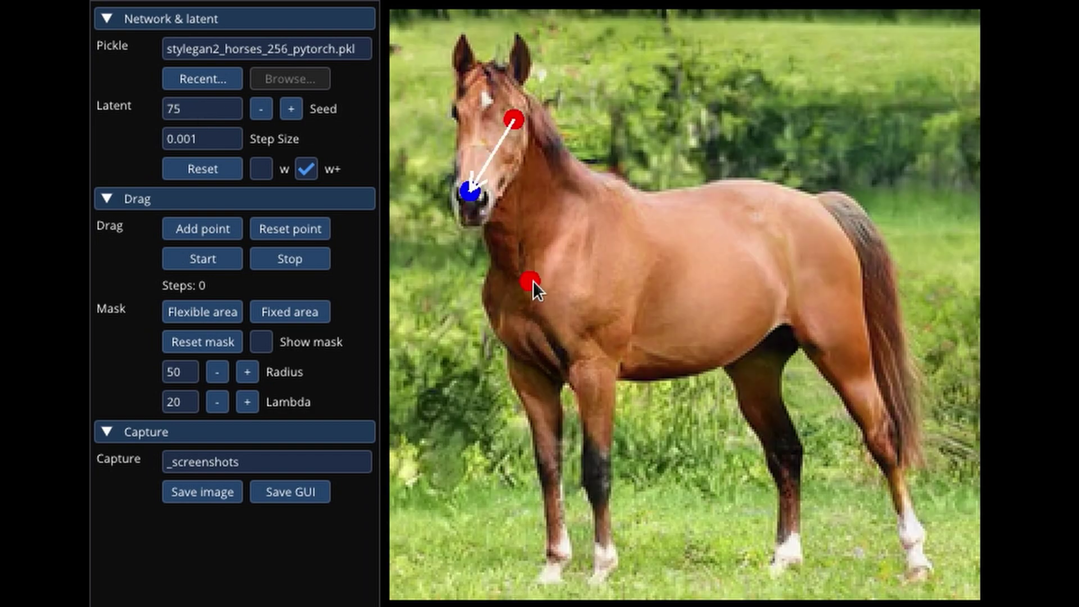
pyautogui.click(603, 282)
pyautogui.click(211, 253)
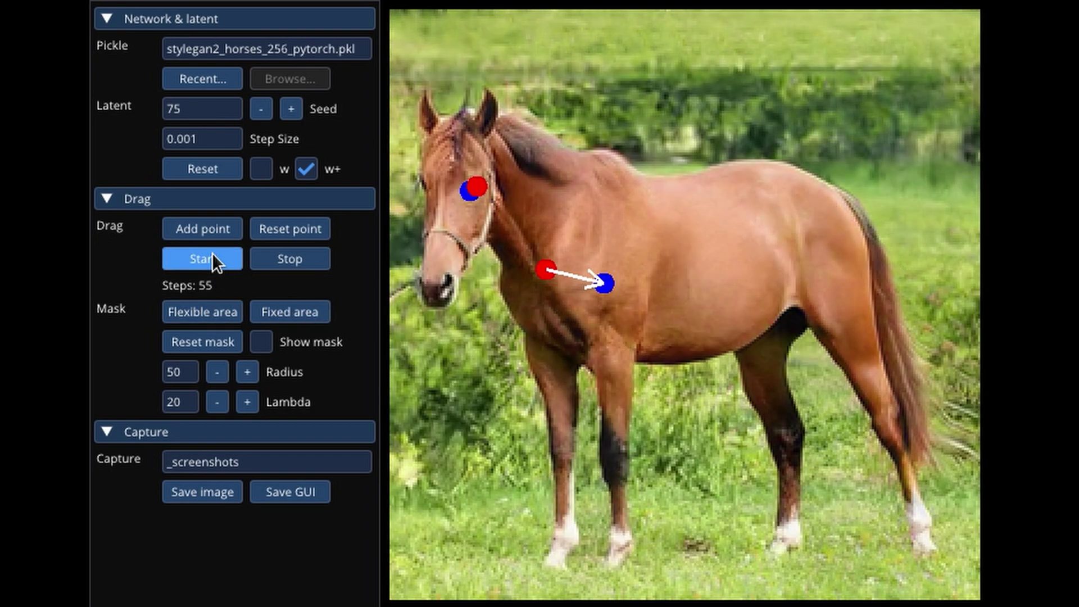
pyautogui.click(289, 257)
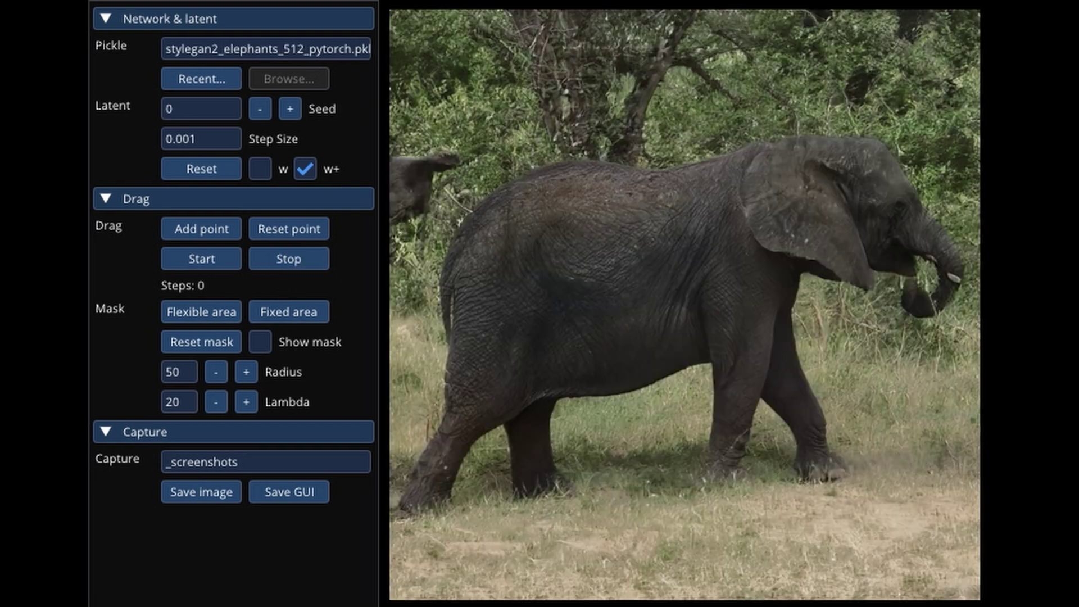
# - Drag the seed 0 elephant's front foot forward, reset the image, and rerun the leg drag
pyautogui.click(229, 258)
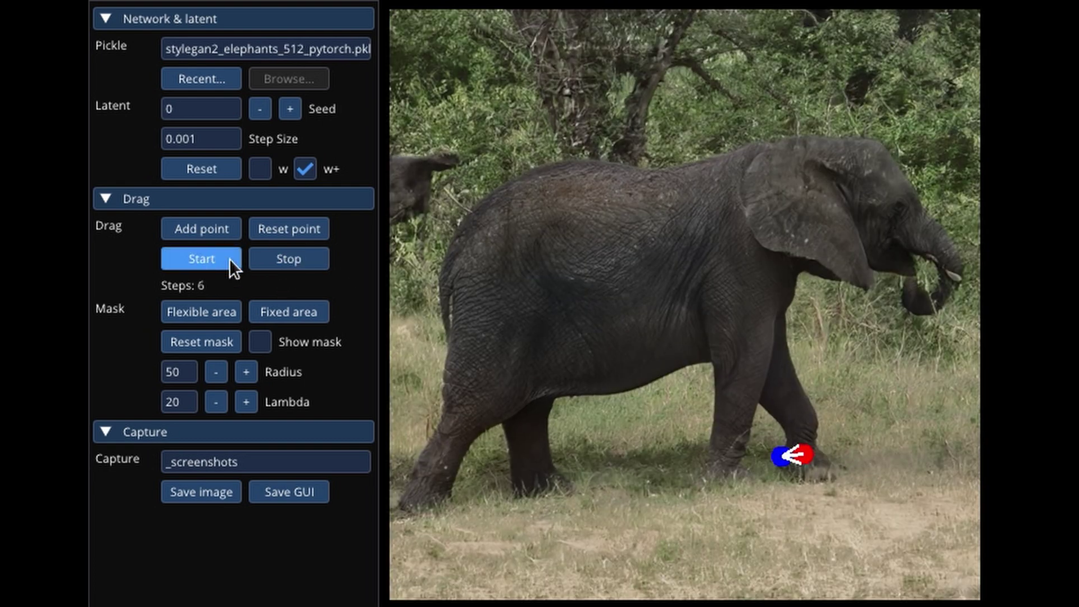
pyautogui.click(250, 249)
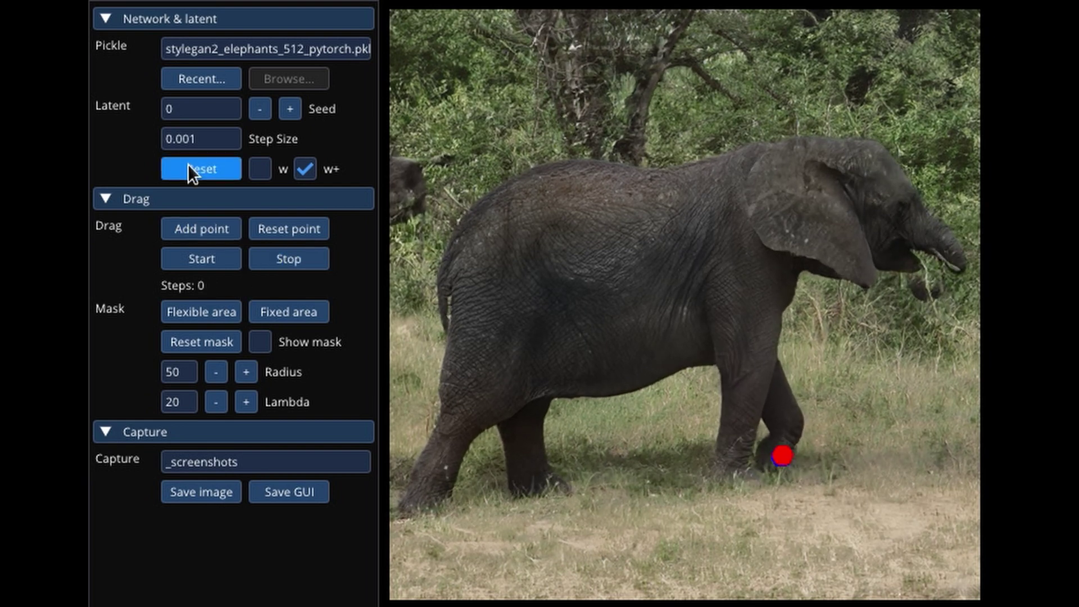
pyautogui.click(187, 168)
pyautogui.click(227, 260)
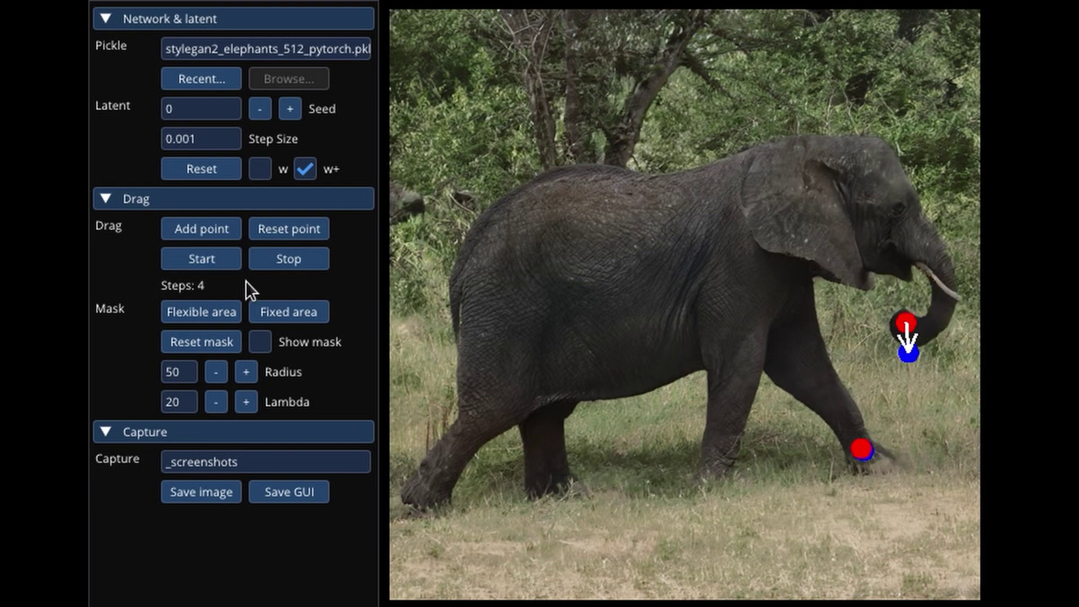
pyautogui.click(263, 224)
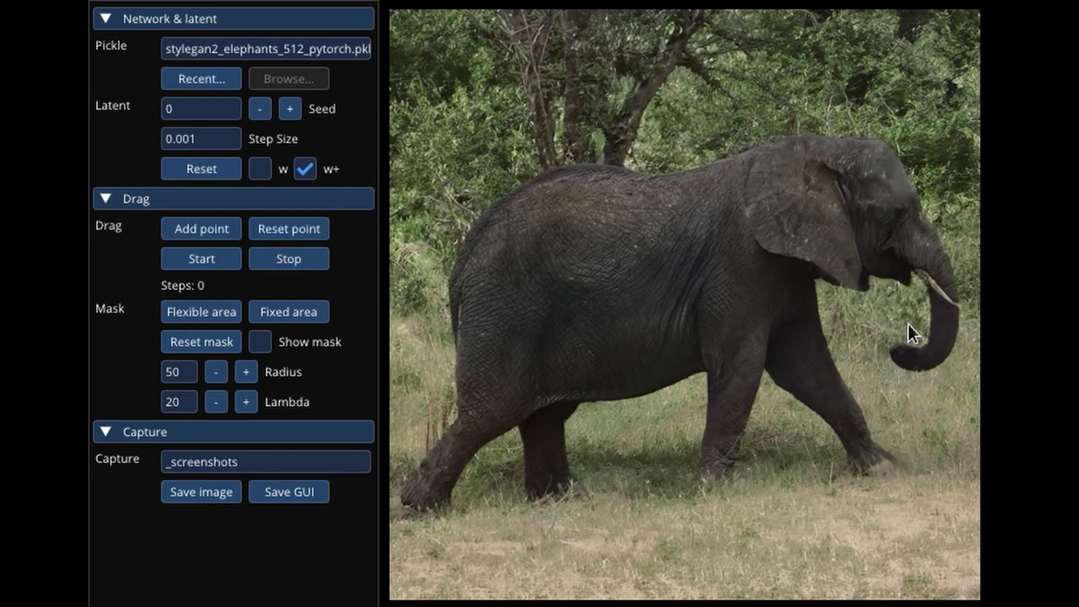
# - Retarget the elephant's trunk lower, rerun the drag, and advance to seed 1
pyautogui.click(905, 373)
pyautogui.click(223, 260)
pyautogui.click(290, 108)
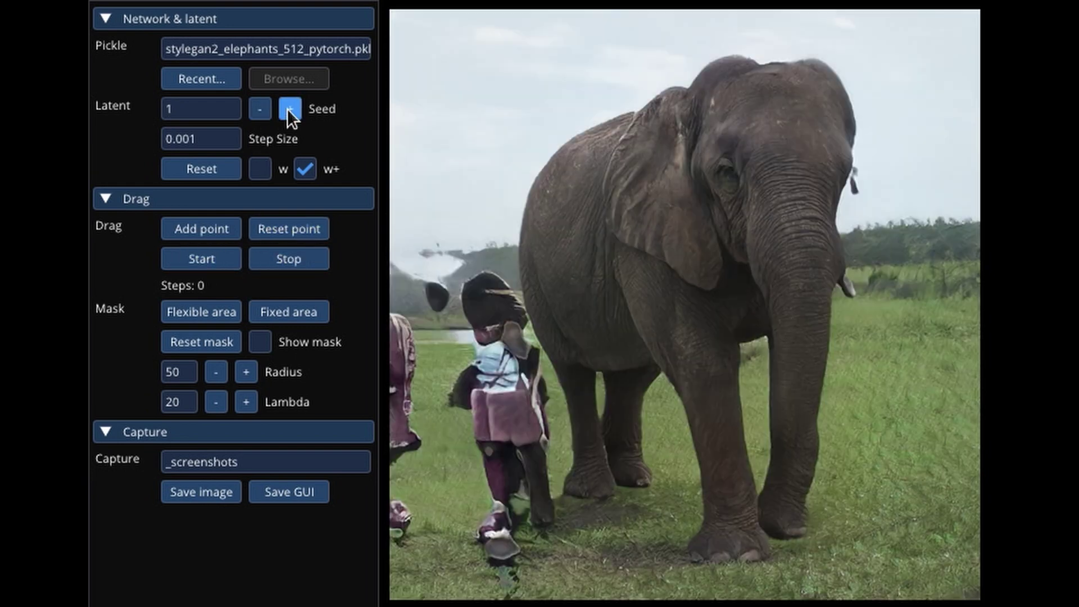
# - On seed 2, mask the lifted leg and drag the foot slightly down and right
pyautogui.click(207, 310)
pyautogui.moveTo(630, 476); pyautogui.dragTo(673, 369)
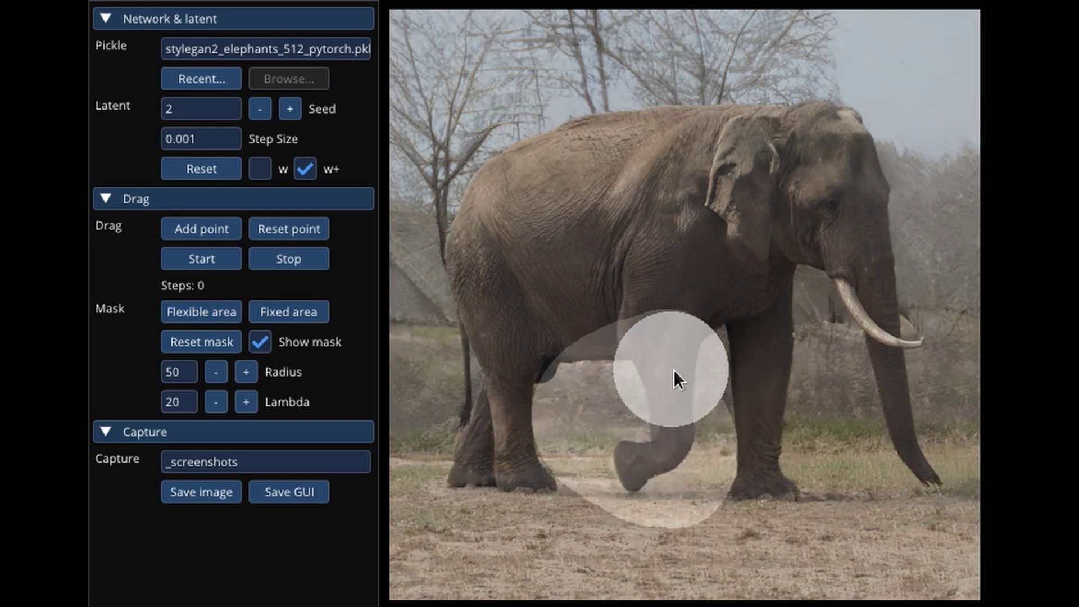
pyautogui.click(200, 230)
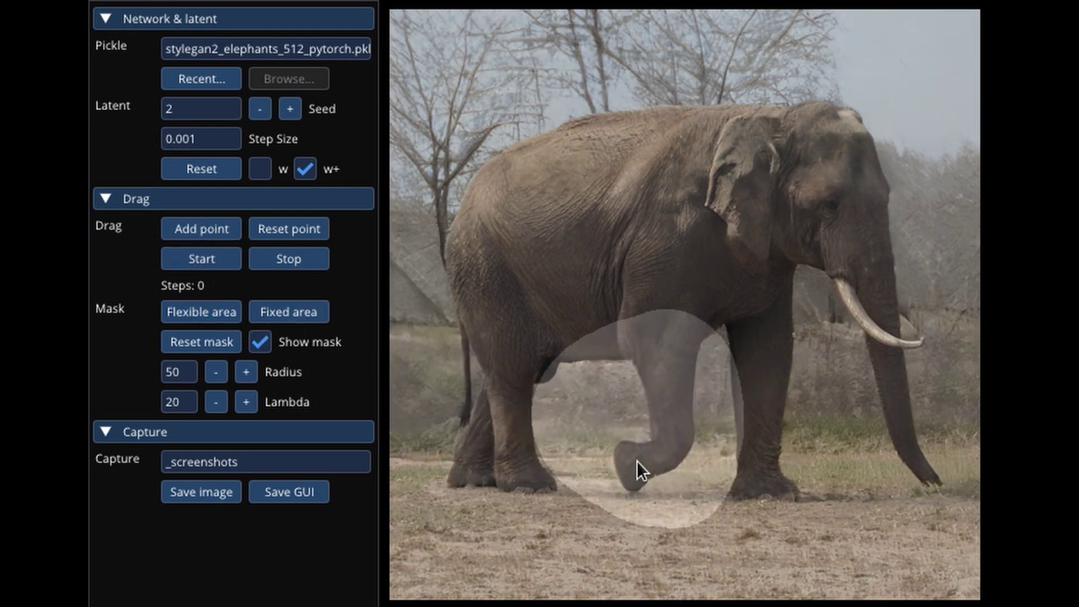
pyautogui.click(673, 480)
pyautogui.click(227, 262)
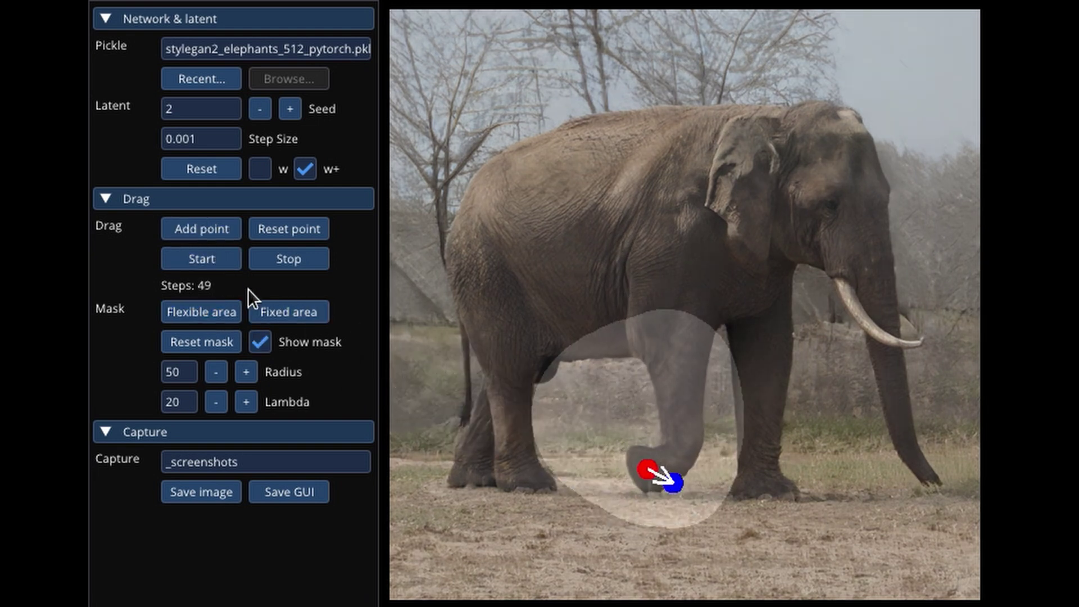
# - On seed 6, mask the trunk and curl its tip back, rerunning with fresh points
pyautogui.click(207, 107)
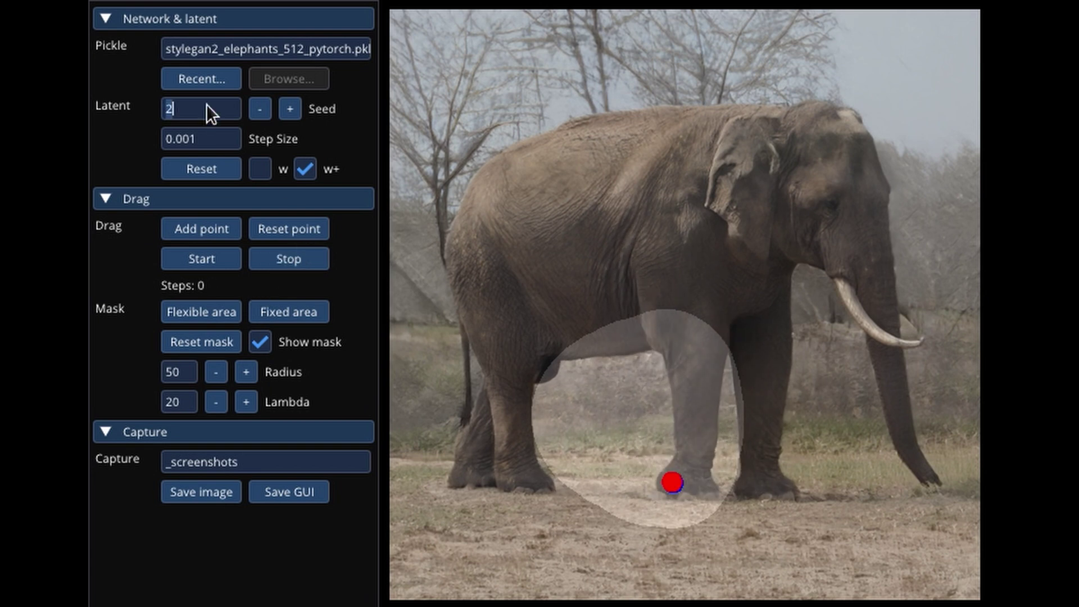
pyautogui.press('BackSpace')
pyautogui.write('6')
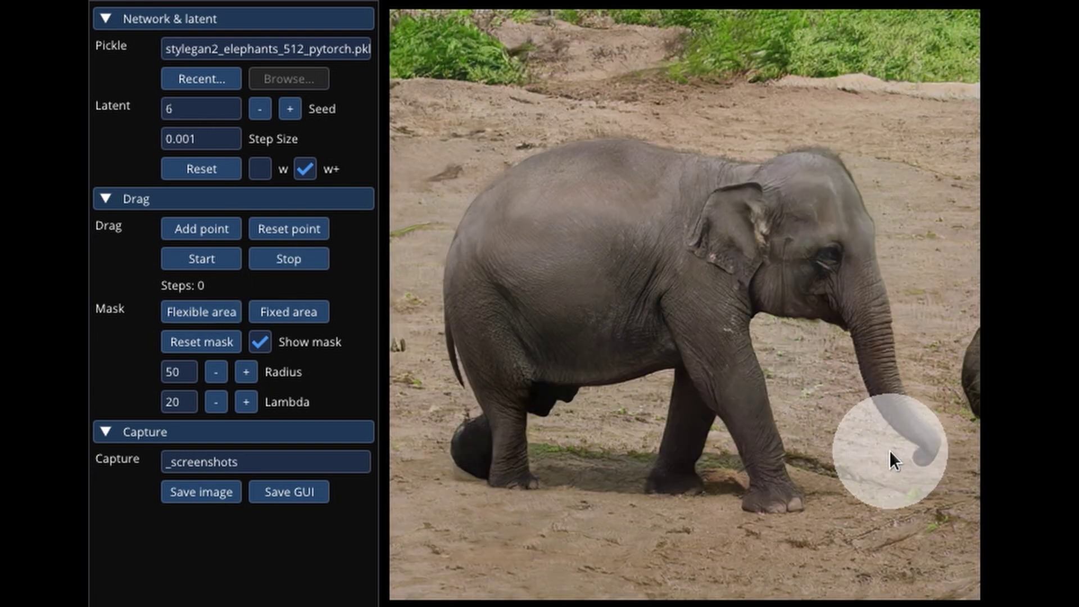
pyautogui.moveTo(890, 450)
pyautogui.mouseDown()
pyautogui.moveTo(839, 403)
pyautogui.moveTo(854, 367)
pyautogui.moveTo(813, 359)
pyautogui.moveTo(844, 351)
pyautogui.moveTo(837, 318)
pyautogui.mouseUp()
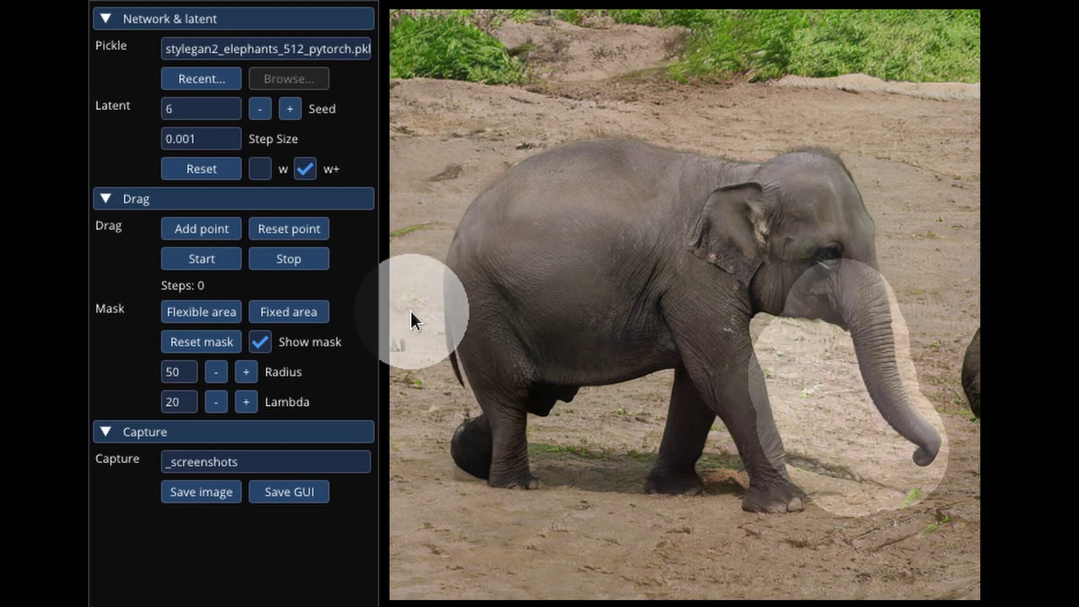
pyautogui.click(839, 427)
pyautogui.click(221, 259)
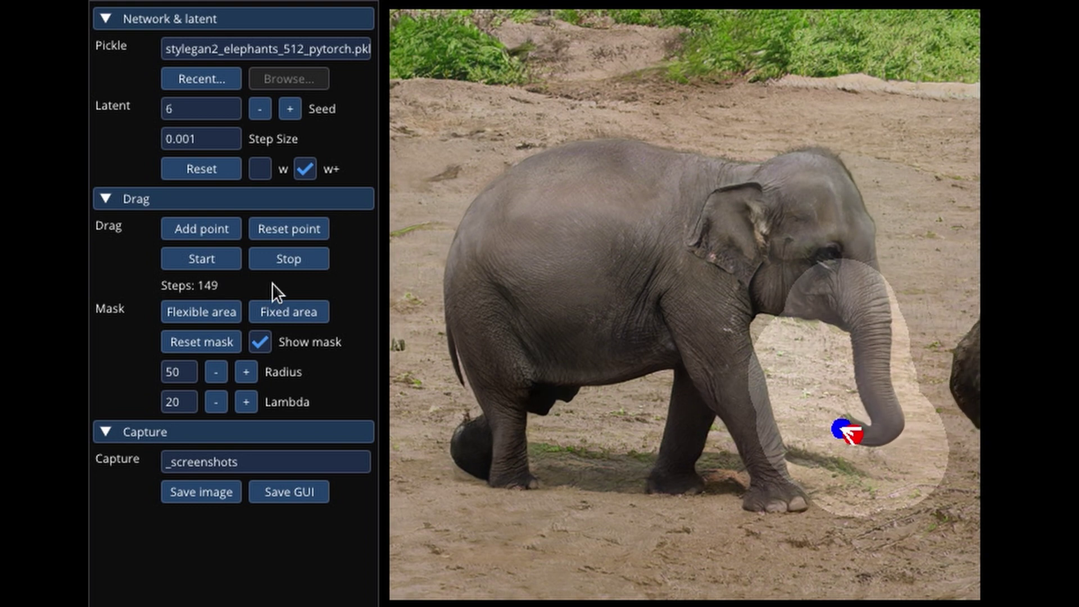
pyautogui.click(280, 261)
pyautogui.click(268, 230)
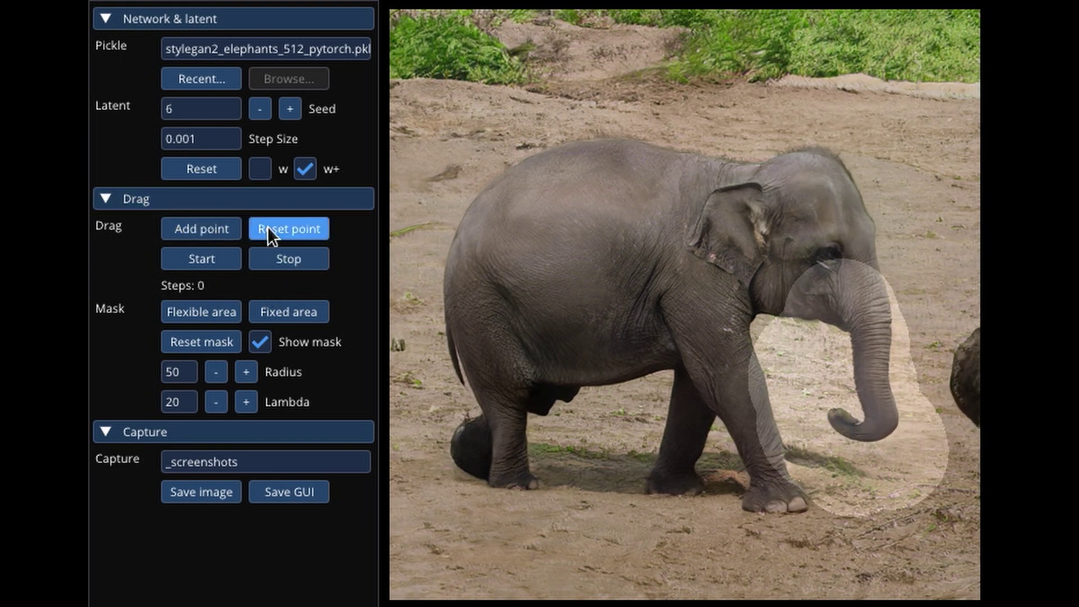
pyautogui.click(833, 415)
pyautogui.click(231, 262)
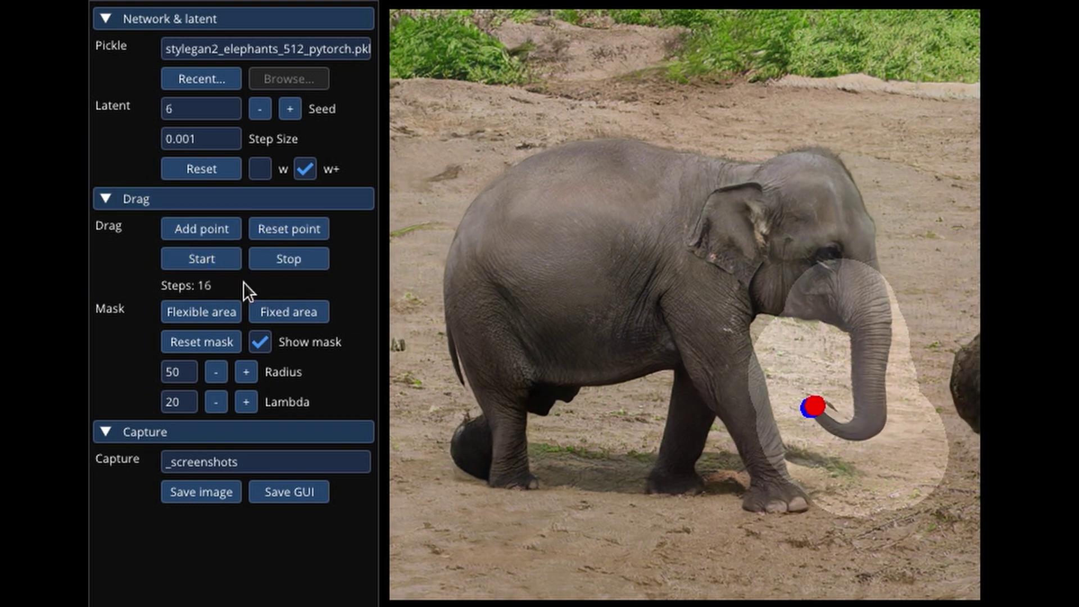
# - On seed 18, mask the elephant's trunk and curl its tip back toward the legs
pyautogui.write('18')
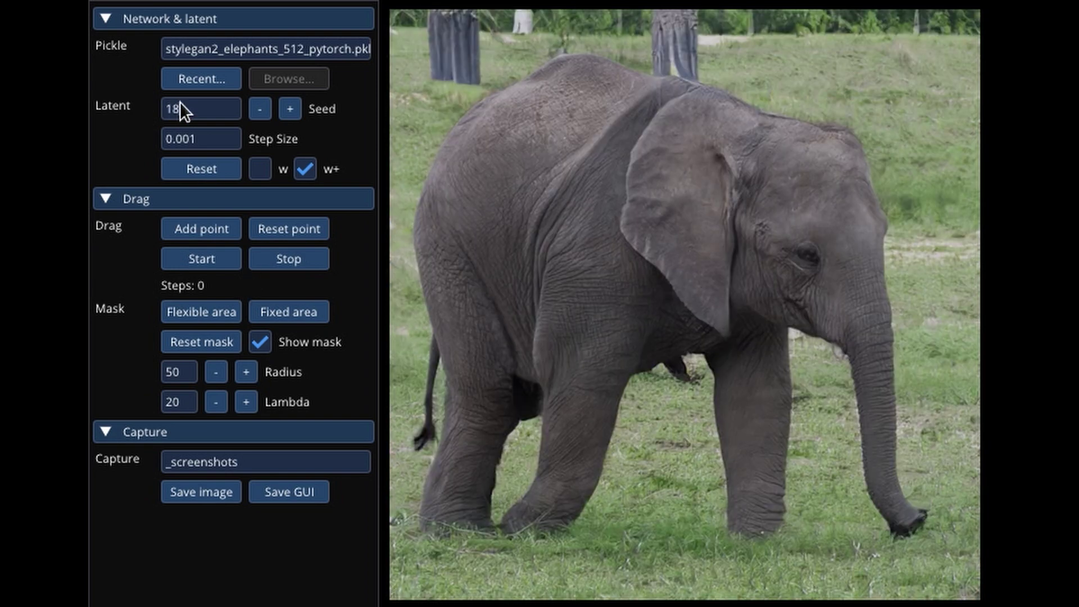
pyautogui.click(214, 312)
pyautogui.moveTo(871, 504)
pyautogui.mouseDown()
pyautogui.moveTo(859, 425)
pyautogui.moveTo(865, 474)
pyautogui.mouseUp()
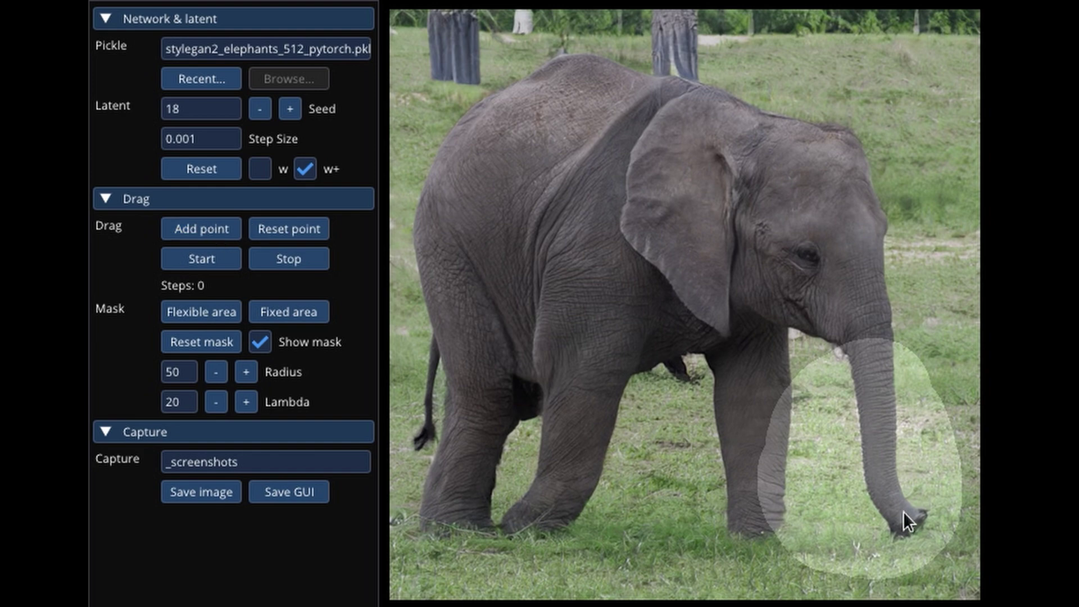
pyautogui.click(807, 478)
pyautogui.click(238, 265)
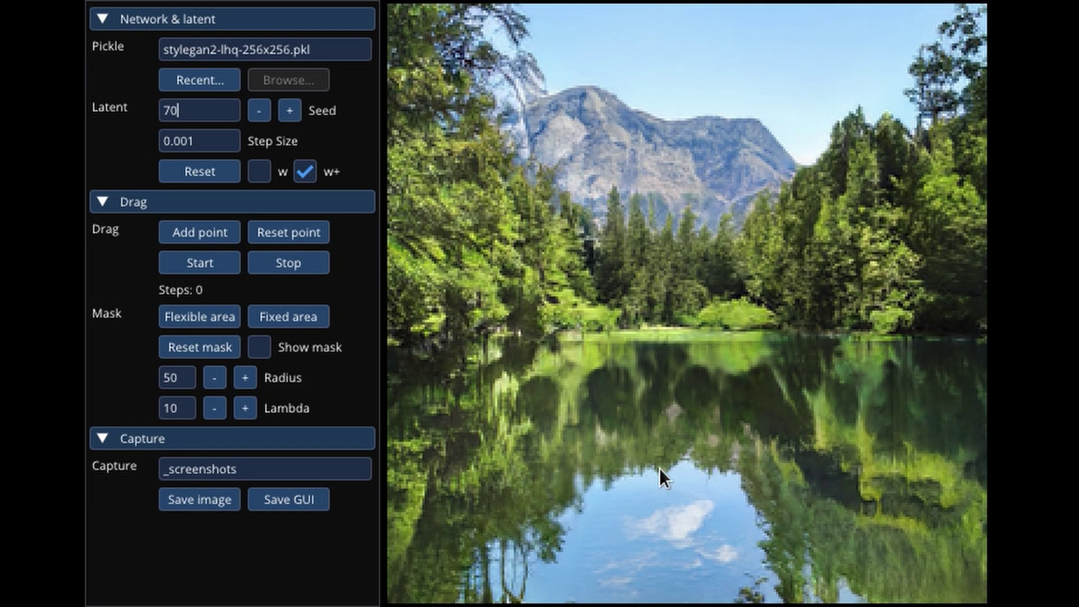
# - Pull the lake reflection downward, then on seed 182 pull the mountain ridge down
pyautogui.click(658, 466)
pyautogui.click(634, 540)
pyautogui.click(185, 267)
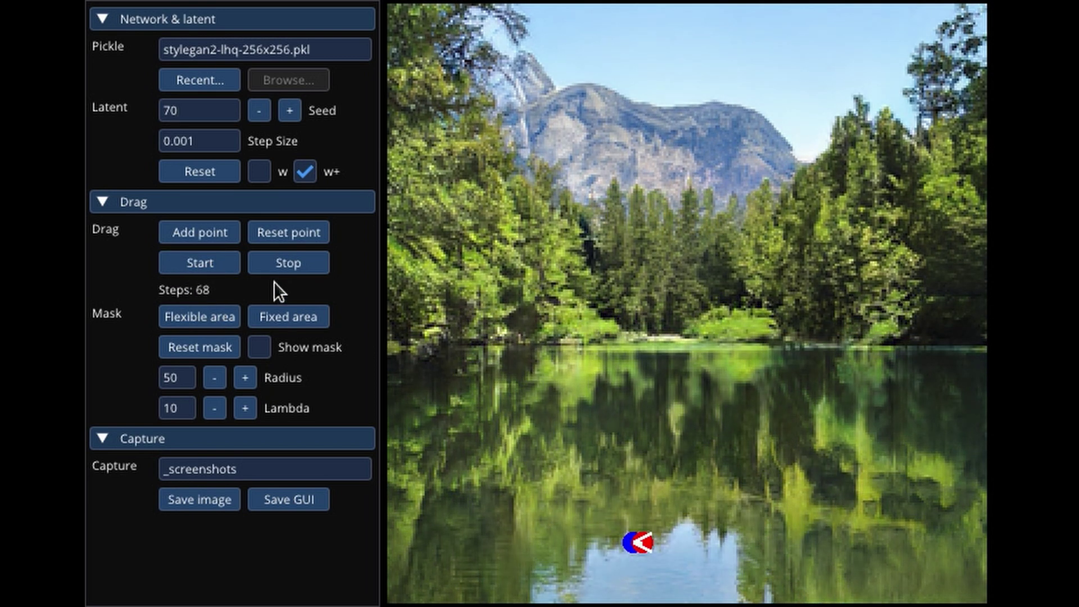
pyautogui.write('182')
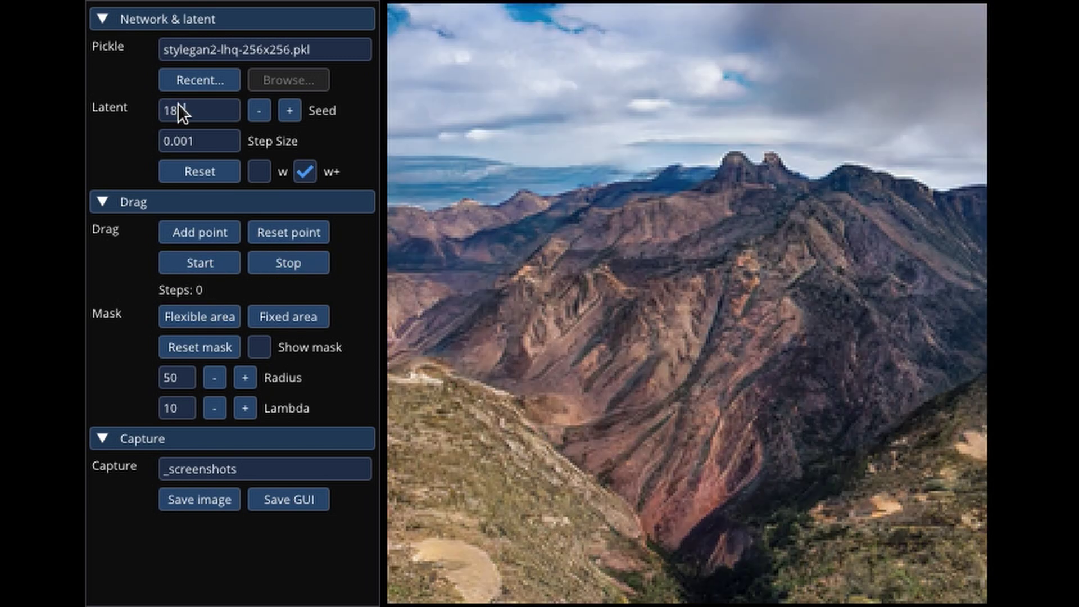
pyautogui.click(852, 170)
pyautogui.click(863, 218)
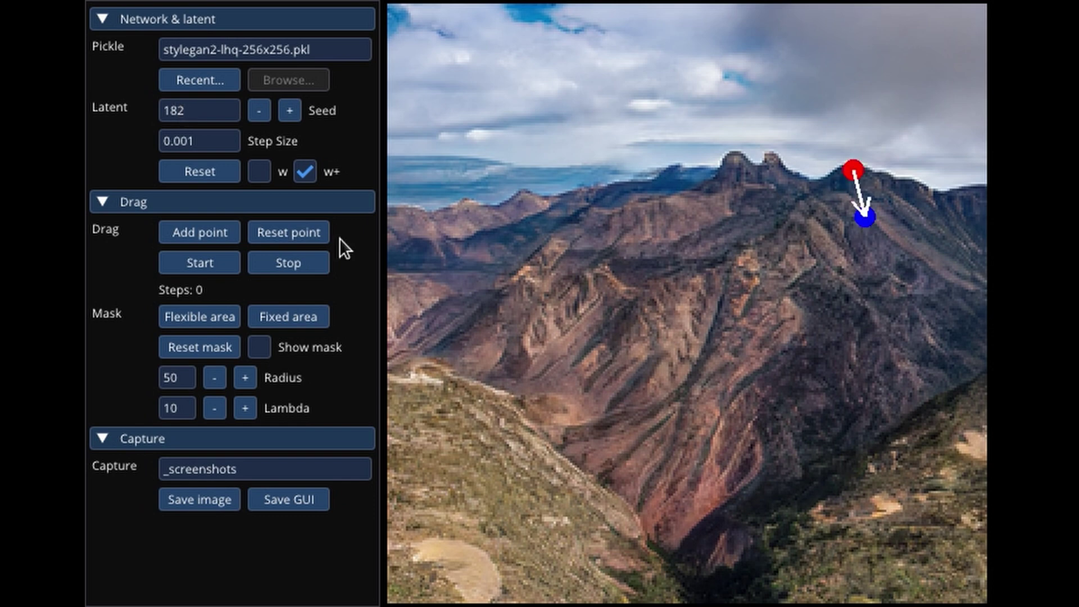
pyautogui.click(232, 267)
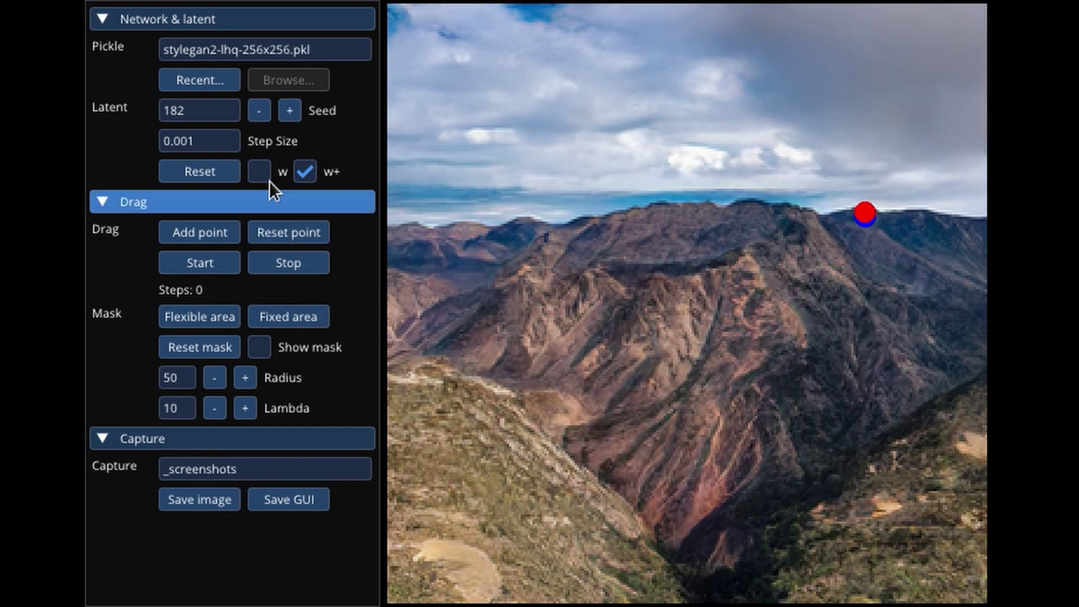
# - On seed 183, lift the ridge's right end, reset, then raise its left end instead
pyautogui.click(290, 111)
pyautogui.click(942, 301)
pyautogui.click(942, 255)
pyautogui.click(231, 268)
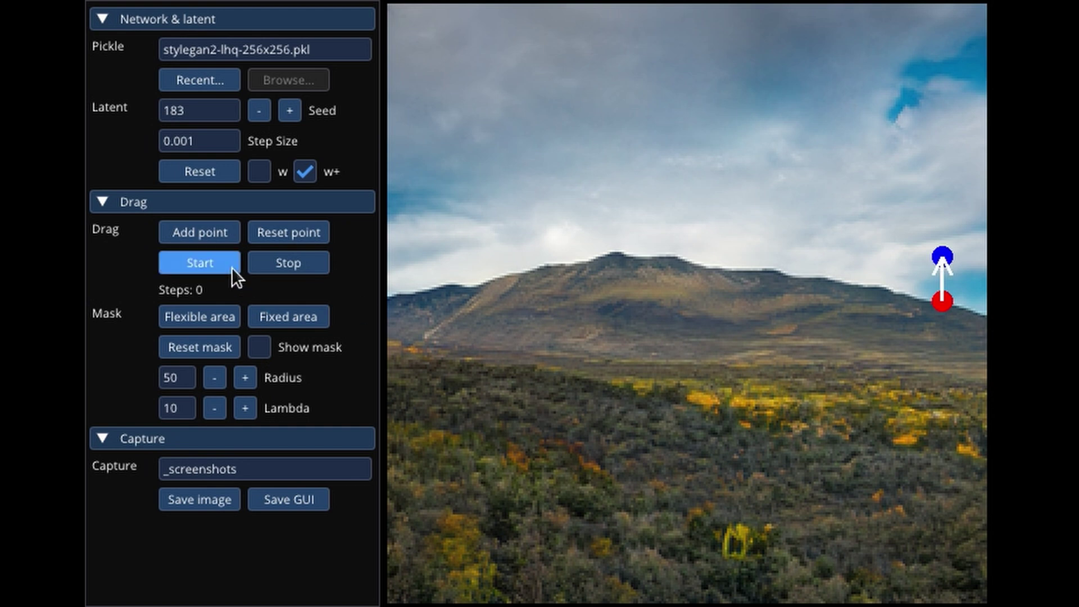
pyautogui.click(298, 262)
pyautogui.click(227, 161)
pyautogui.click(439, 227)
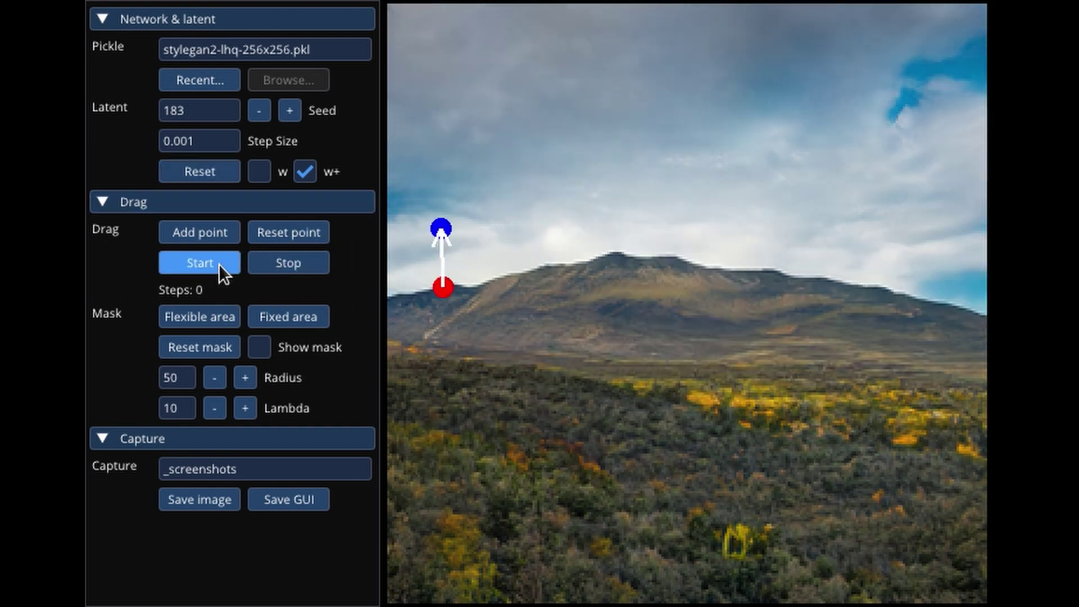
pyautogui.click(218, 265)
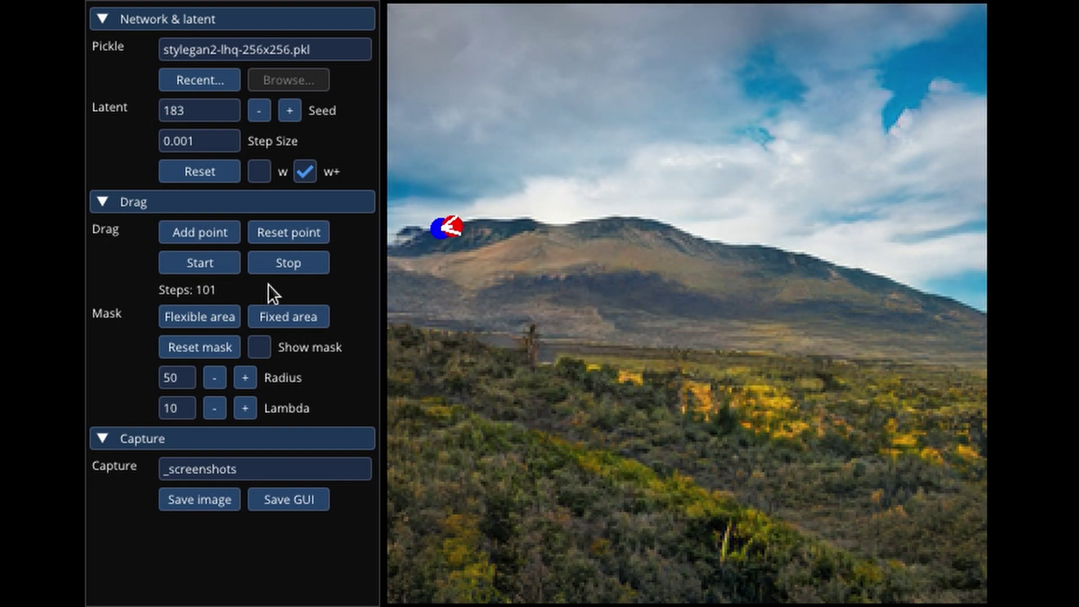
pyautogui.click(271, 267)
# - On seed 194, lift the lake treeline upward, then restore the original image
pyautogui.click(201, 105)
pyautogui.write('1')
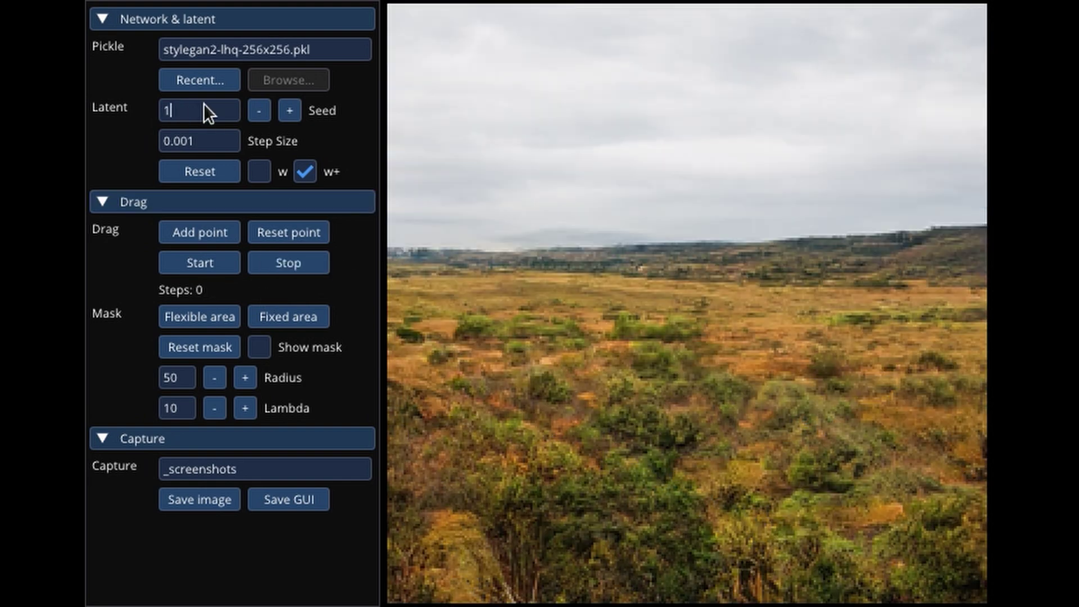
pyautogui.write('94')
pyautogui.click(674, 285)
pyautogui.click(674, 237)
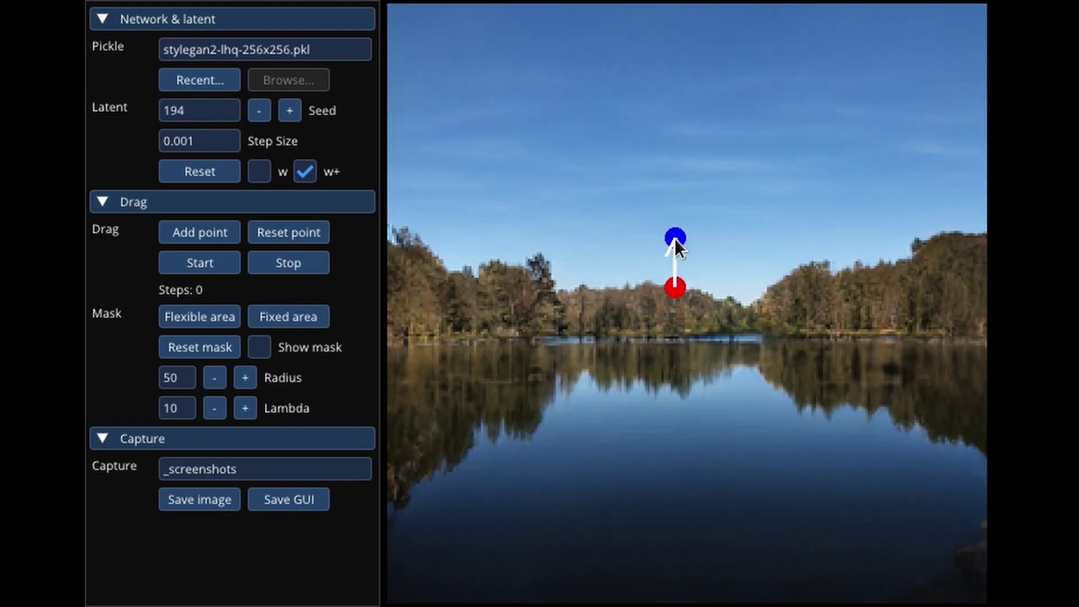
pyautogui.click(217, 268)
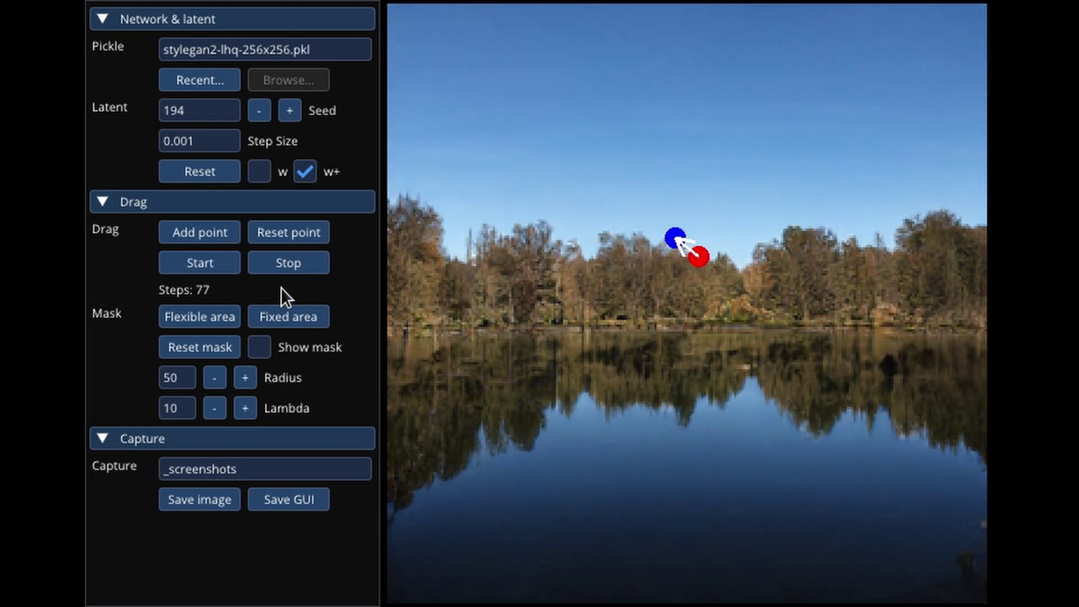
pyautogui.click(292, 261)
pyautogui.click(179, 171)
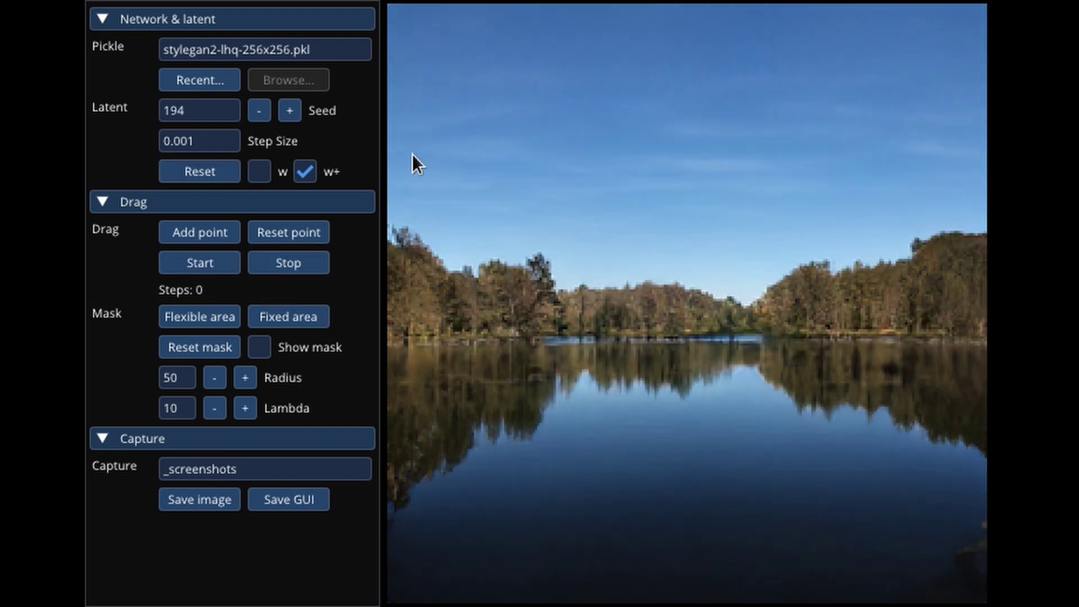
# - On seed 209, raise the sun above the horizon; then mark the lion's nose
pyautogui.click(209, 106)
pyautogui.write('209')
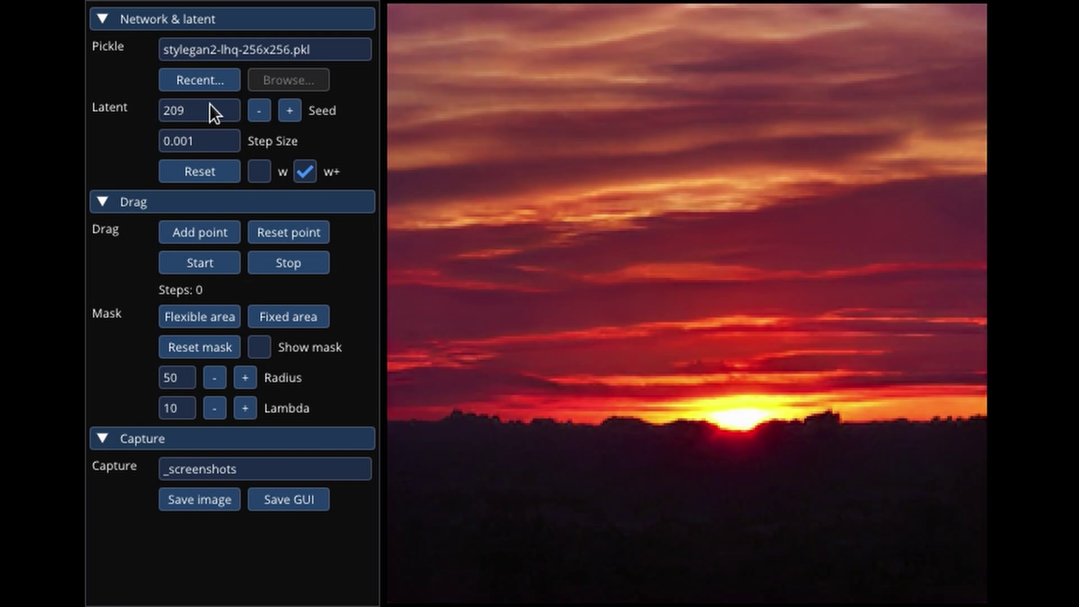
pyautogui.click(730, 409)
pyautogui.click(691, 277)
pyautogui.click(230, 267)
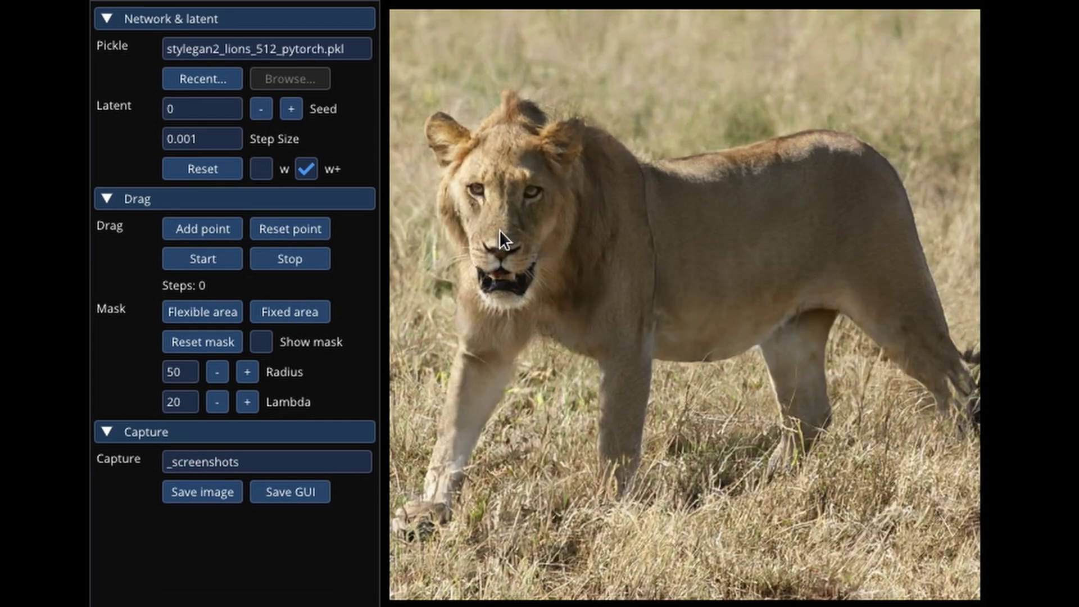
pyautogui.click(499, 230)
# - Turn the seed 0 lion's head right, then repeat with fresh nose points
pyautogui.click(678, 245)
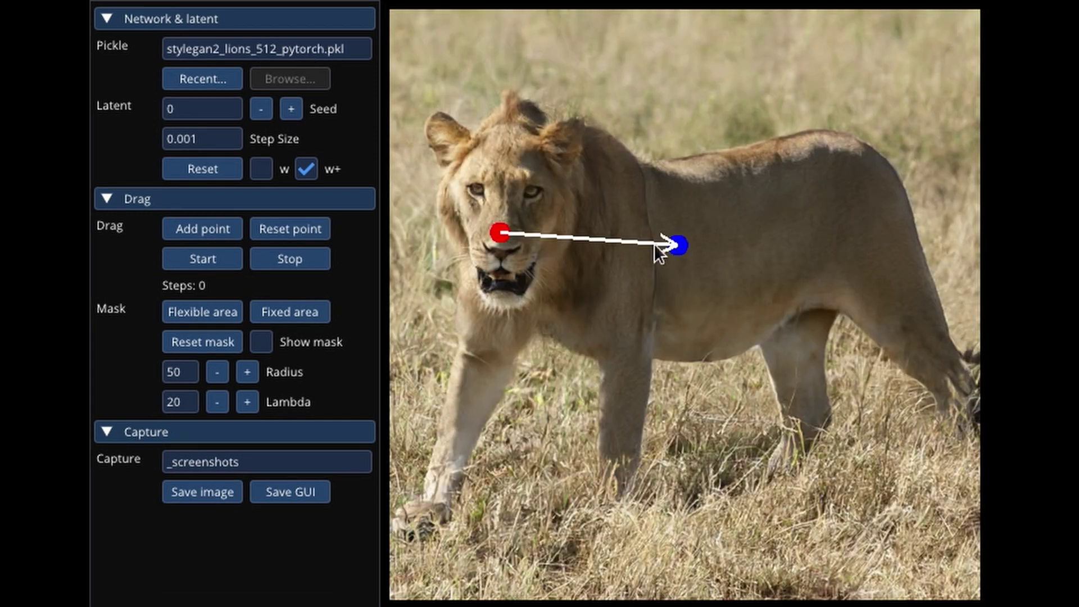
pyautogui.click(210, 256)
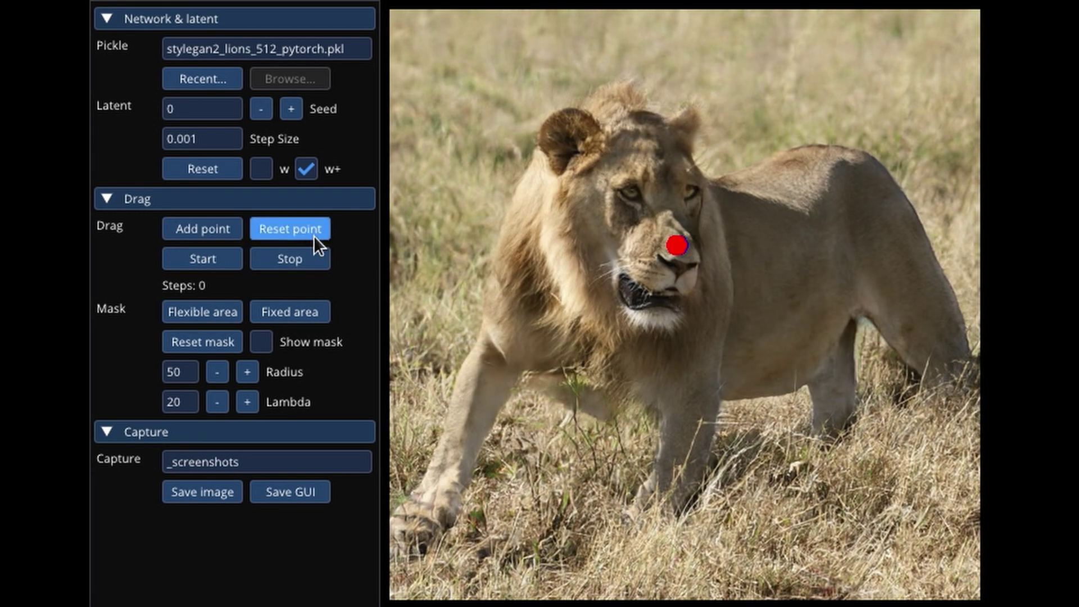
pyautogui.click(313, 234)
pyautogui.click(681, 246)
pyautogui.click(784, 250)
pyautogui.click(239, 254)
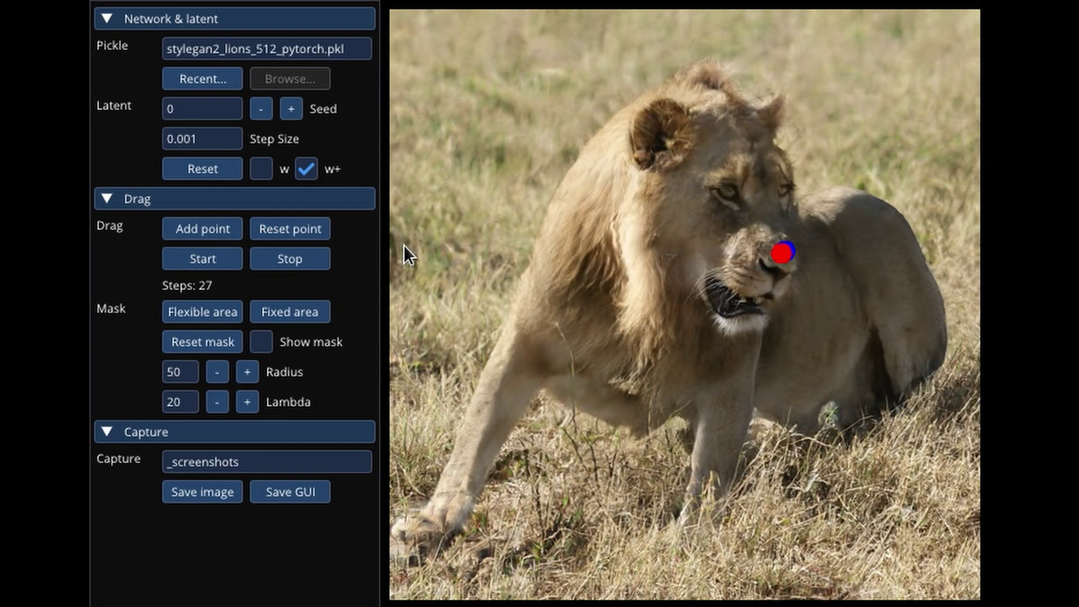
# - On the next lion seed, drag the nose up and right to turn the head
pyautogui.click(291, 108)
pyautogui.click(290, 108)
pyautogui.click(548, 275)
pyautogui.click(645, 250)
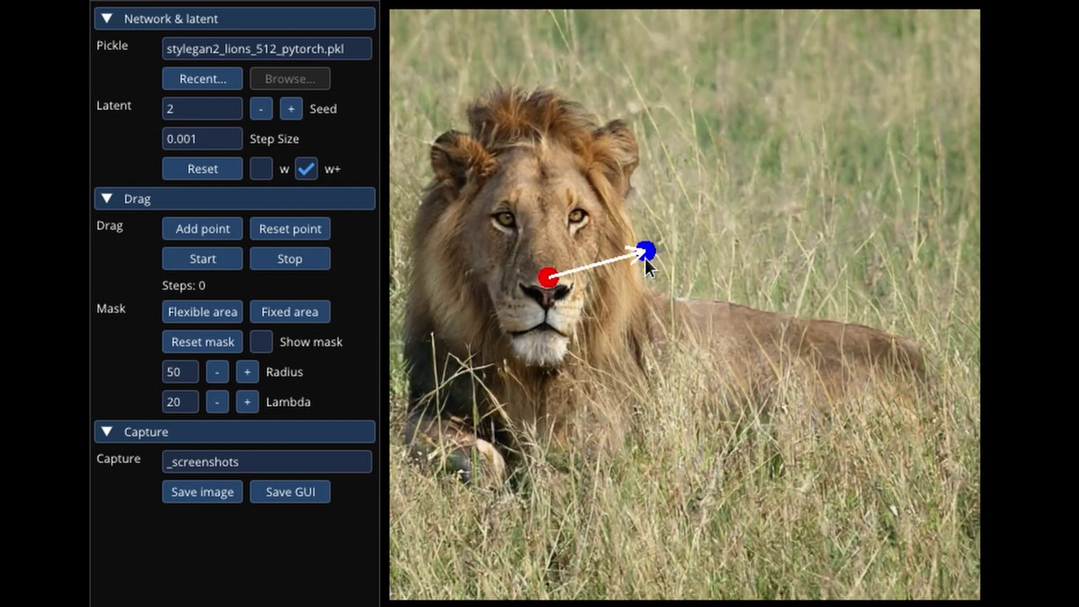
pyautogui.click(222, 256)
# - On seed 7, paint a flexible mask over the lion's head and mane at radius 112
pyautogui.doubleClick(214, 101)
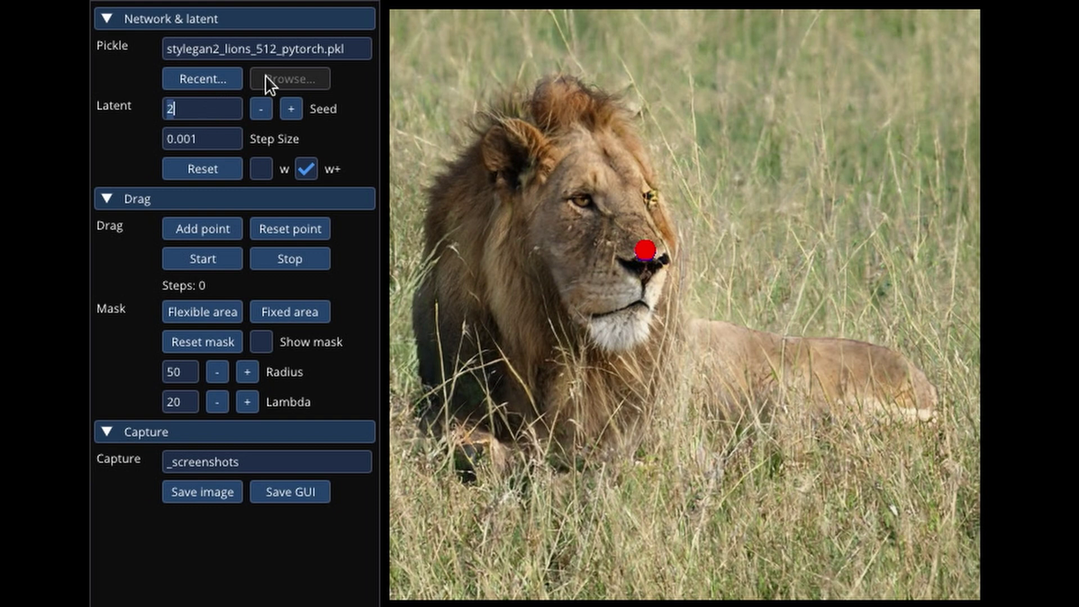
pyautogui.write('7')
pyautogui.click(224, 306)
pyautogui.moveTo(703, 292); pyautogui.dragTo(625, 264)
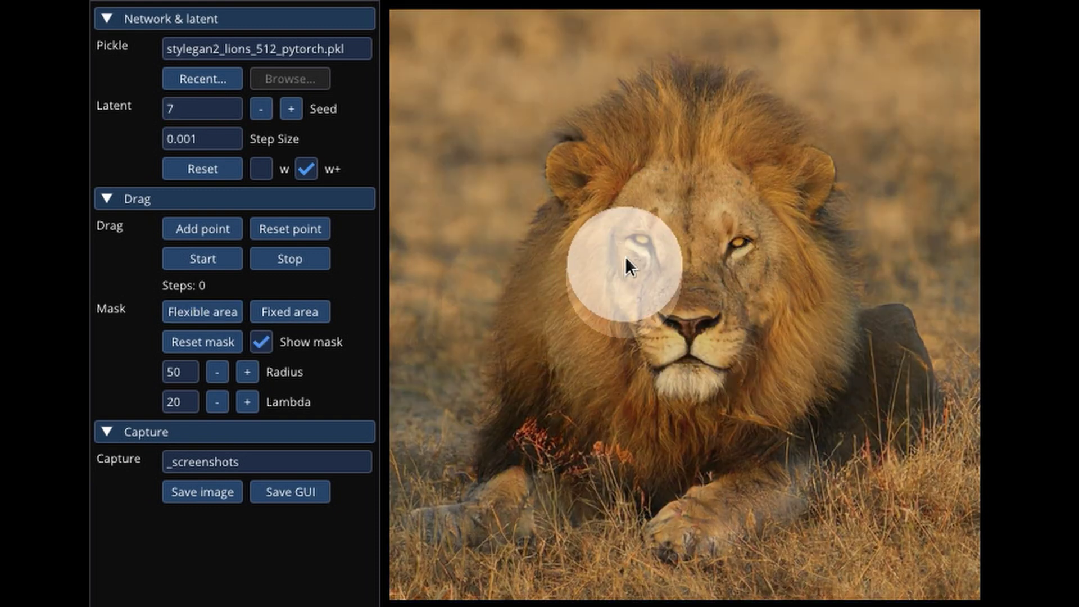
pyautogui.click(247, 371)
pyautogui.click(247, 372)
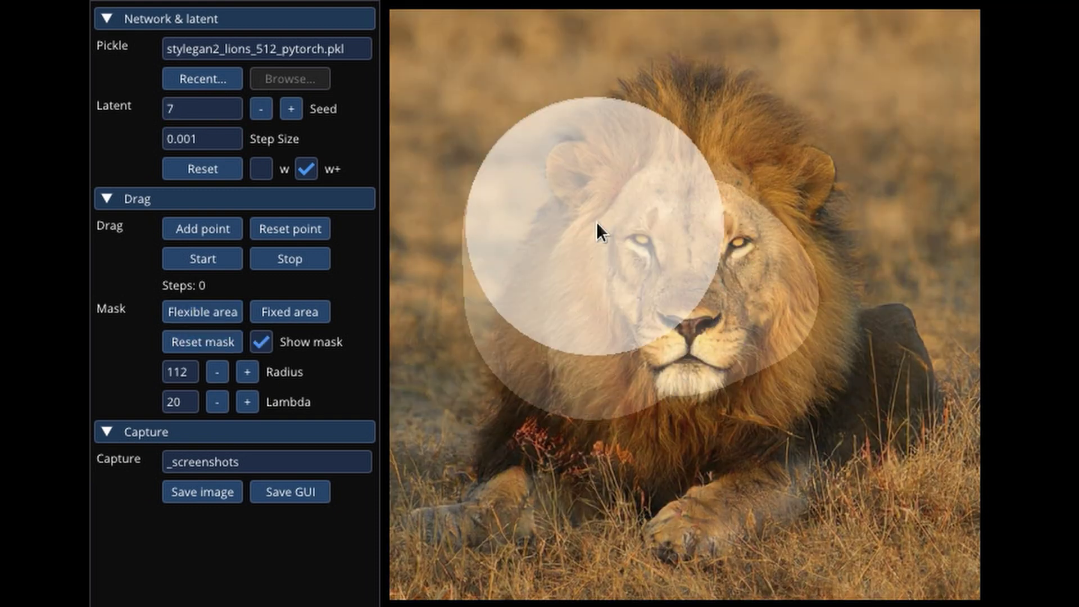
pyautogui.moveTo(595, 222)
pyautogui.mouseDown()
pyautogui.moveTo(507, 238)
pyautogui.moveTo(582, 201)
pyautogui.mouseUp()
# - Turn the masked lion's head right, then drag again to open its mouth wide
pyautogui.click(820, 284)
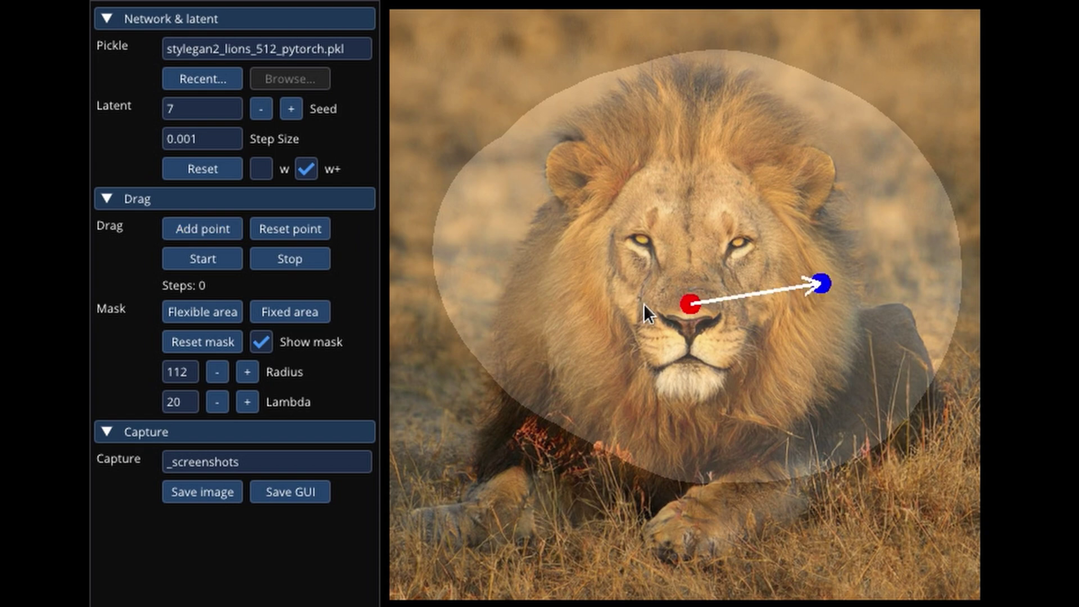
pyautogui.click(201, 259)
pyautogui.click(270, 229)
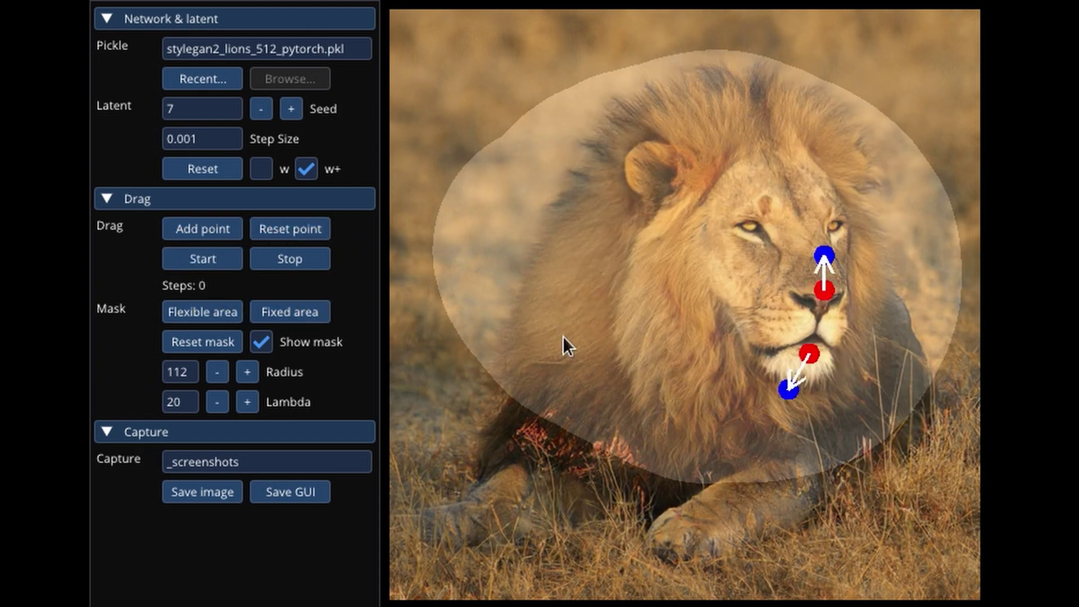
pyautogui.click(217, 259)
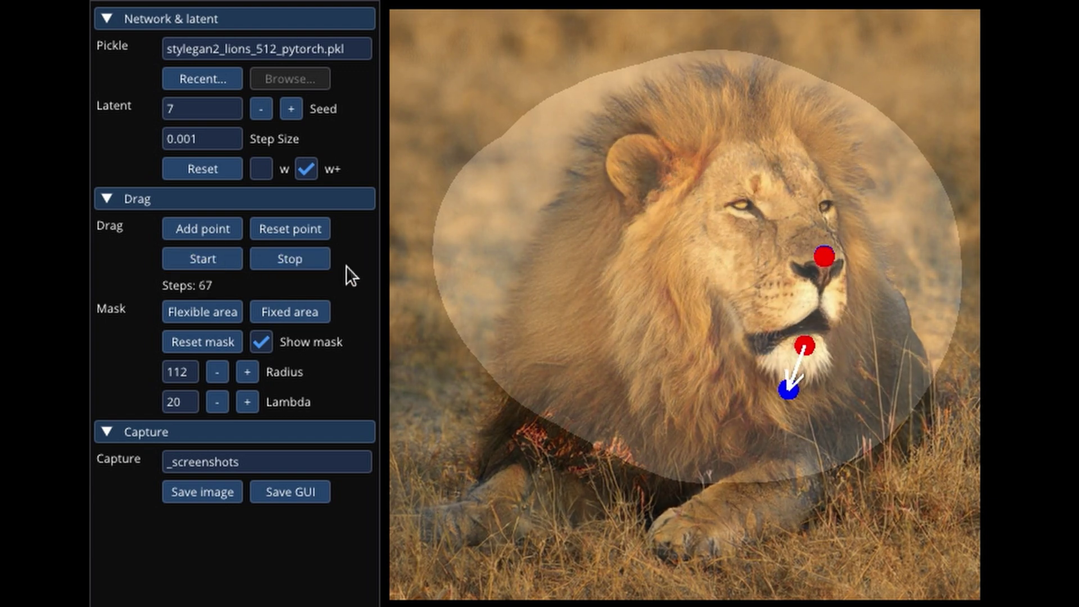
pyautogui.click(213, 105)
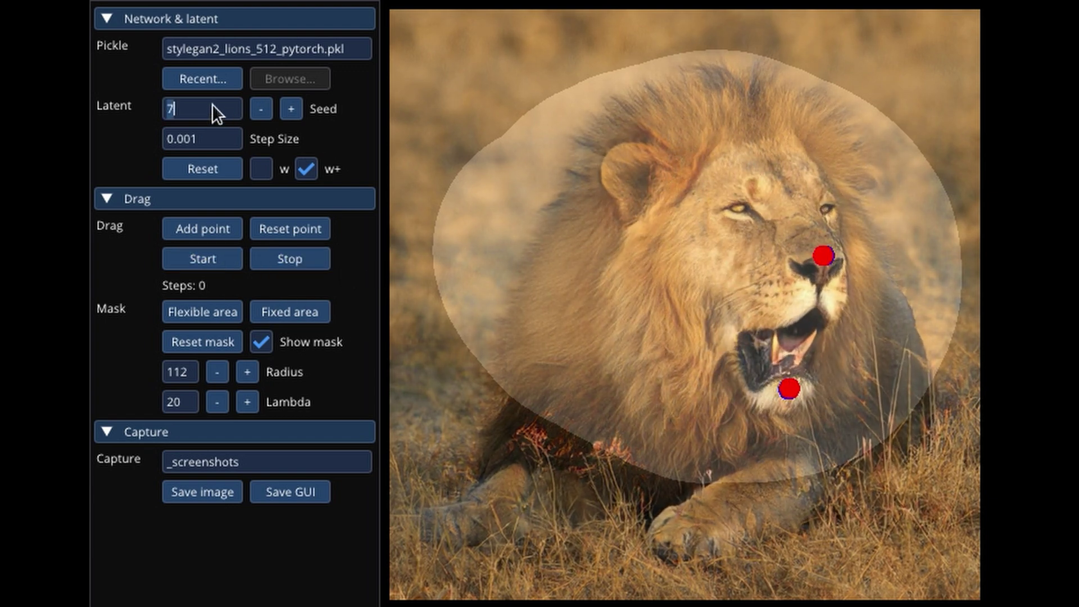
# - On seed 62, drag the lioness's nose left to turn her head, then reset
pyautogui.press('BackSpace')
pyautogui.write('62')
pyautogui.click(284, 332)
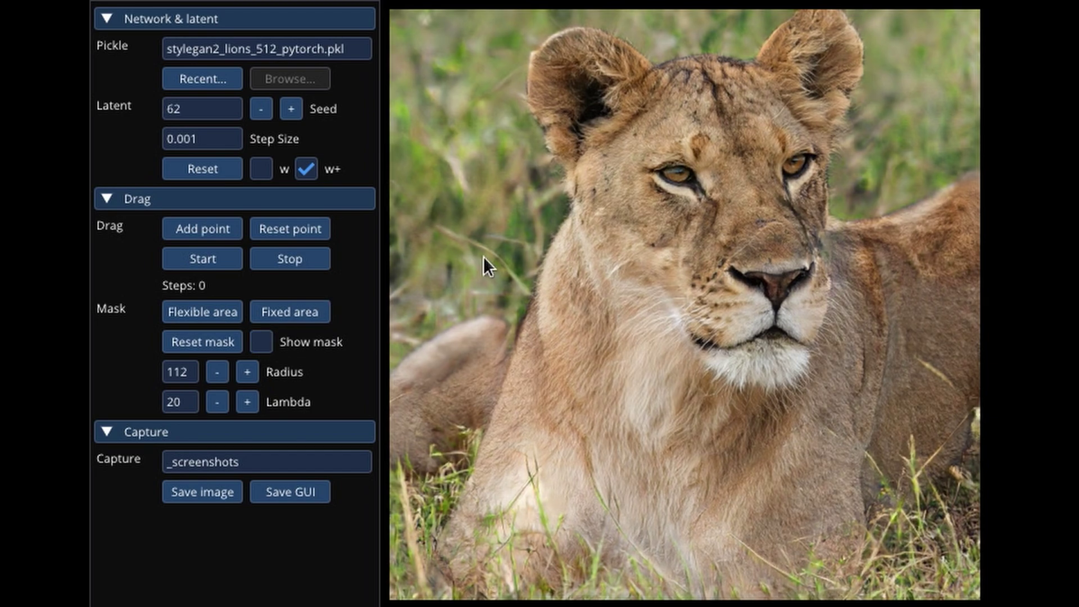
pyautogui.click(564, 259)
pyautogui.click(215, 258)
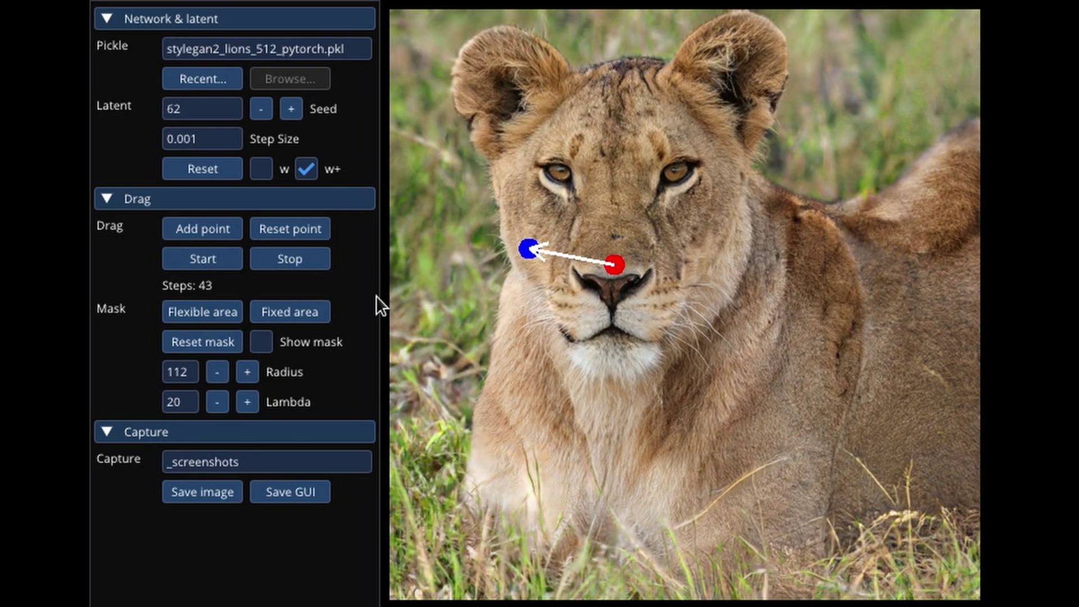
pyautogui.click(203, 168)
# - Mask the lioness's head and turn it left toward the nose target
pyautogui.click(186, 311)
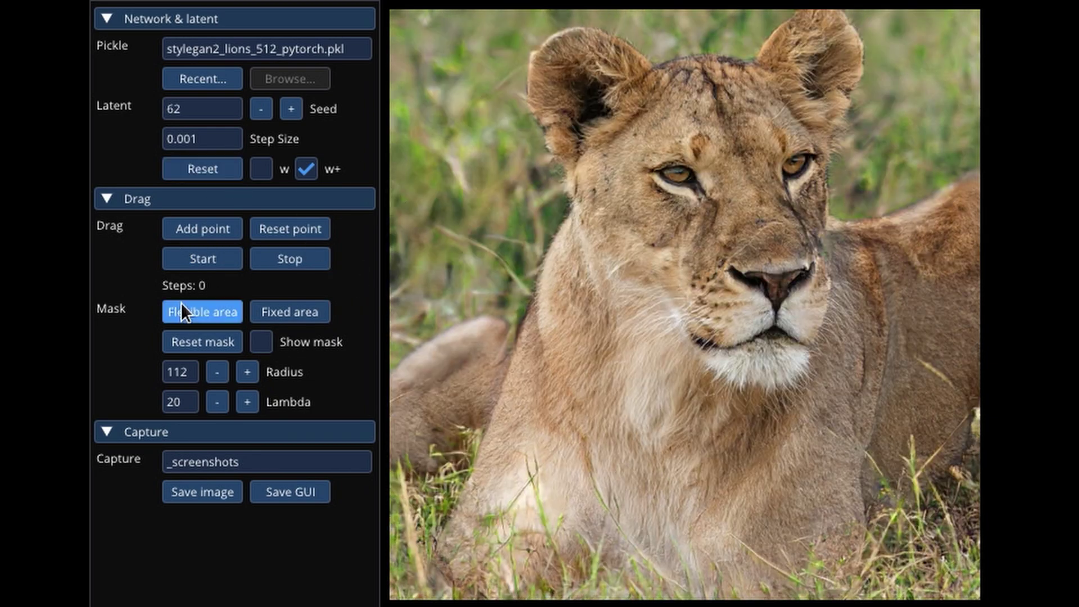
pyautogui.moveTo(579, 190)
pyautogui.mouseDown()
pyautogui.moveTo(768, 239)
pyautogui.moveTo(477, 165)
pyautogui.mouseUp()
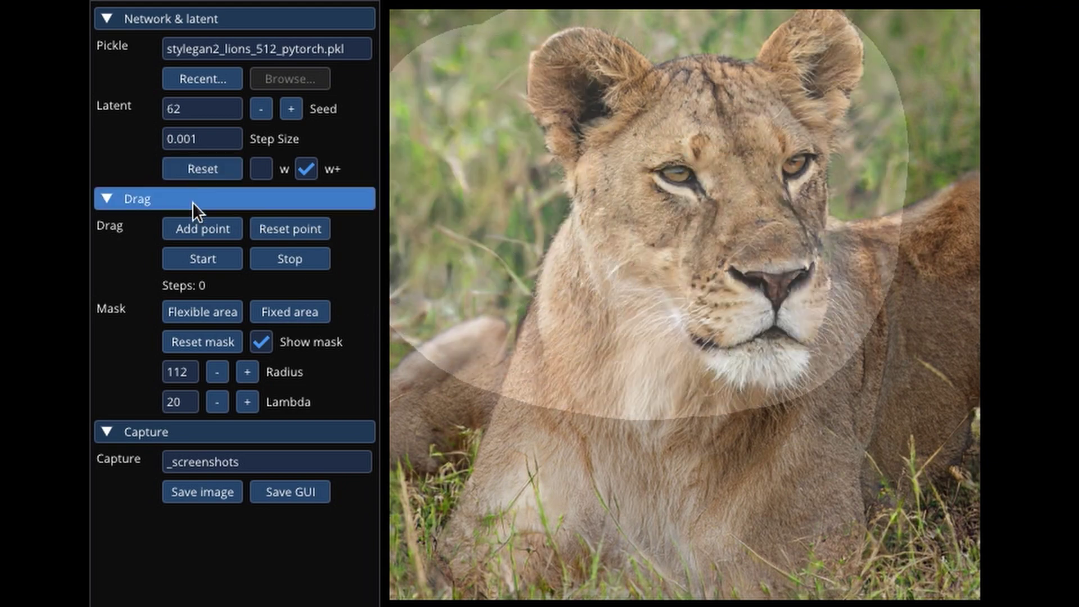
pyautogui.click(572, 250)
pyautogui.click(236, 259)
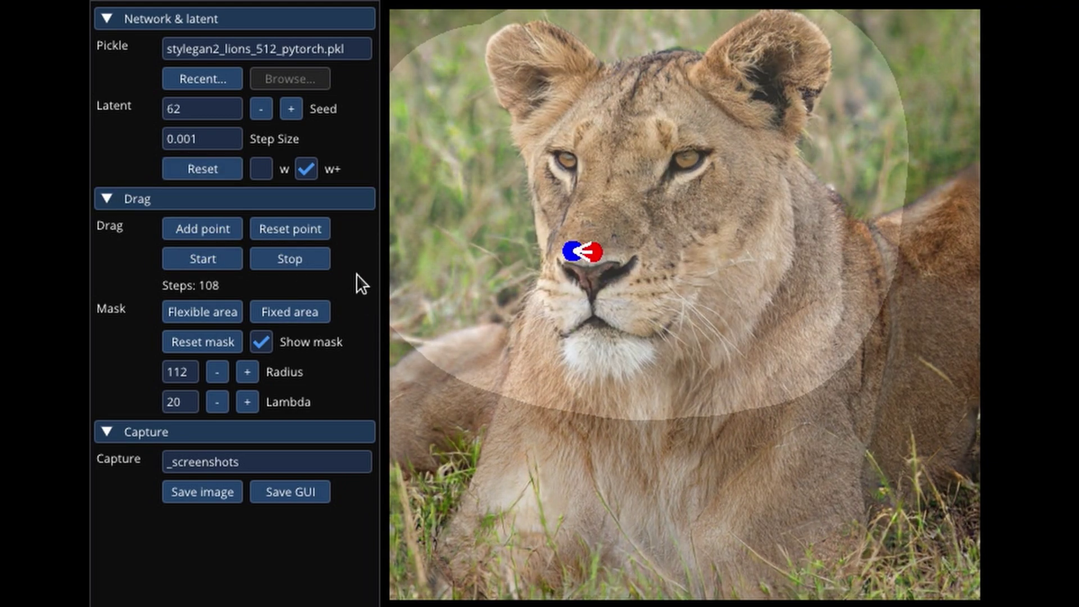
# - Pull the lioness's chin target lower to open her mouth
pyautogui.click(306, 225)
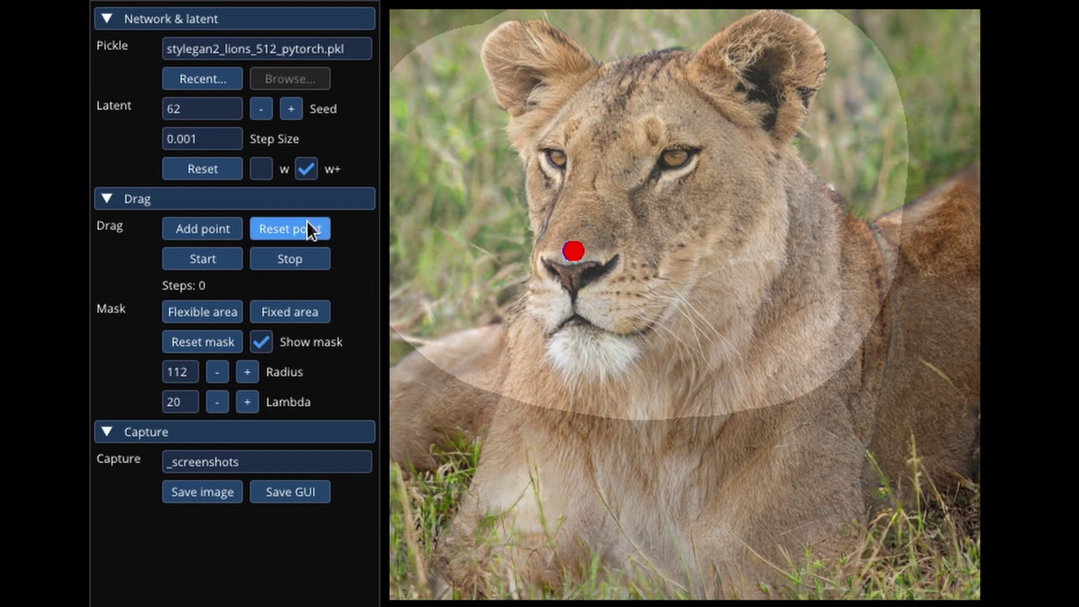
pyautogui.click(598, 388)
pyautogui.click(227, 265)
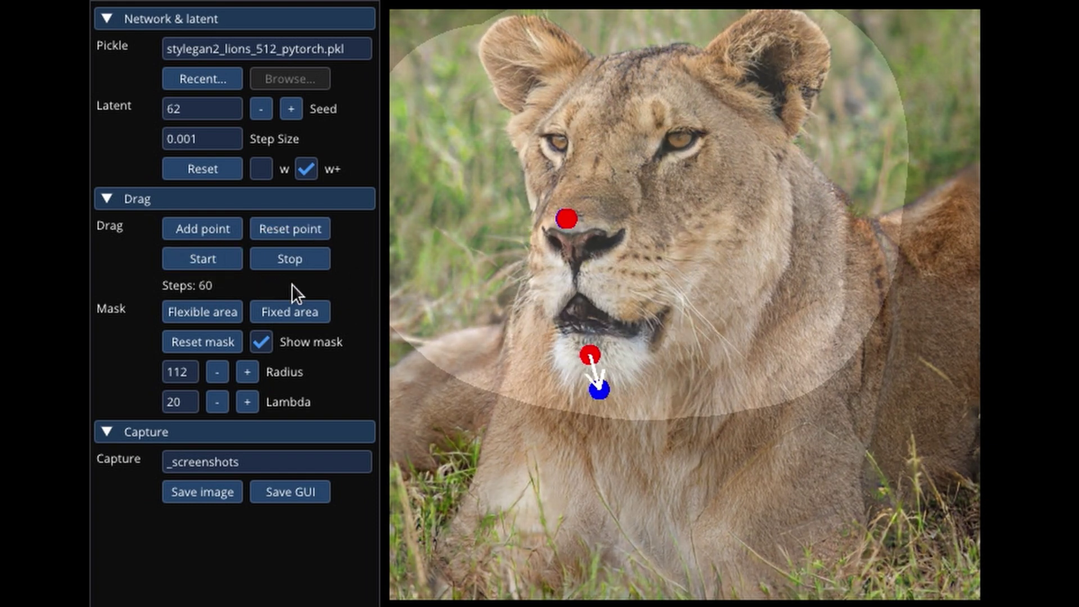
pyautogui.click(321, 232)
# - Step through the next lion seeds to the seed 64 lion resting on the rock
pyautogui.click(328, 344)
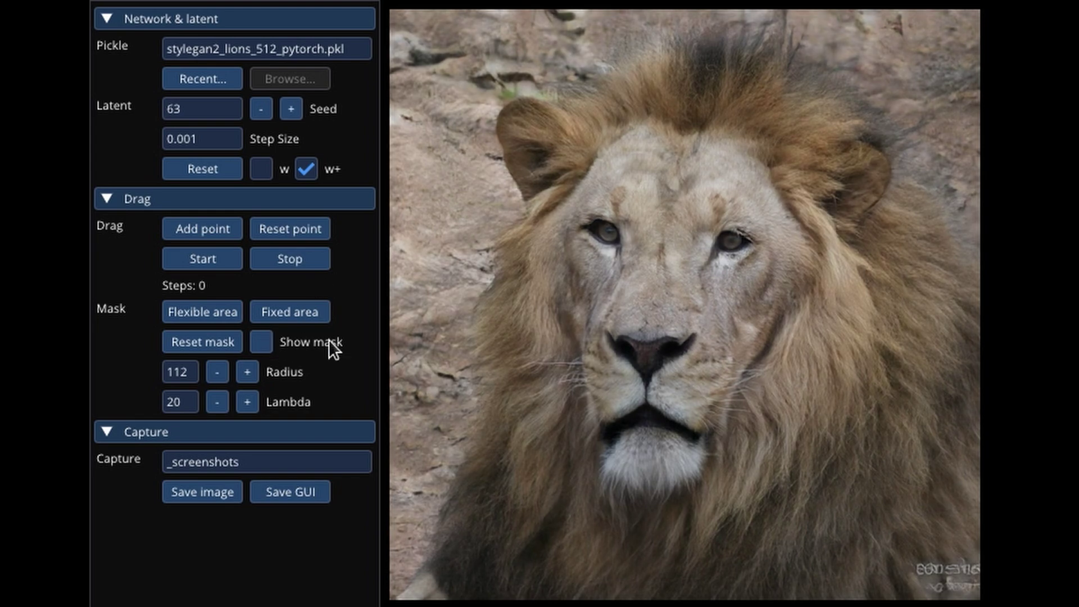
pyautogui.click(653, 318)
pyautogui.click(758, 311)
pyautogui.click(177, 259)
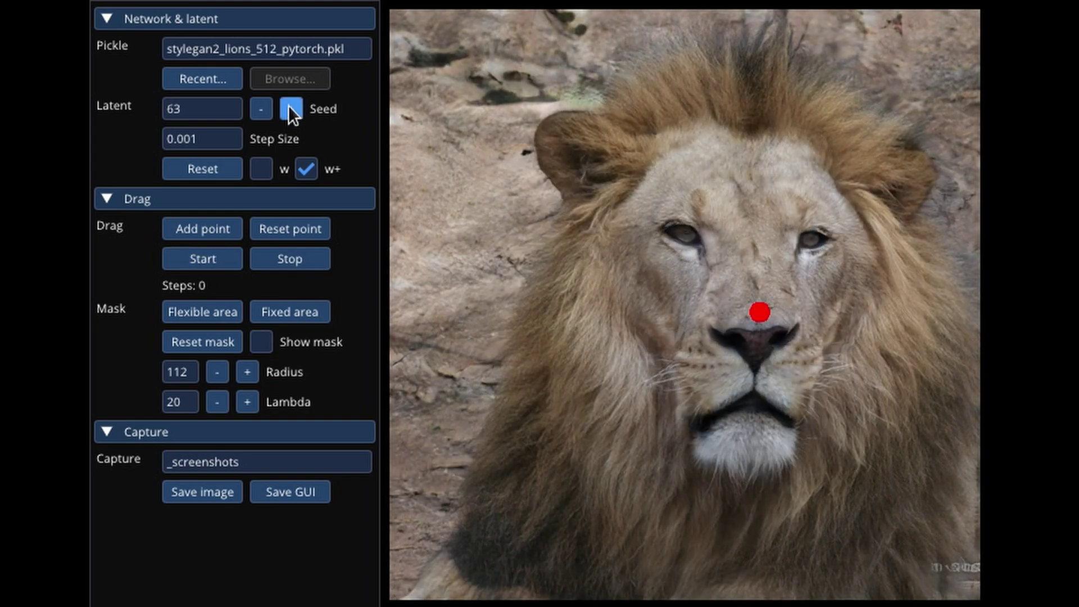
pyautogui.click(290, 108)
# - Mask both front paws and drag them toward left and right targets
pyautogui.click(217, 311)
pyautogui.moveTo(602, 478)
pyautogui.mouseDown()
pyautogui.moveTo(818, 486)
pyautogui.moveTo(589, 487)
pyautogui.mouseUp()
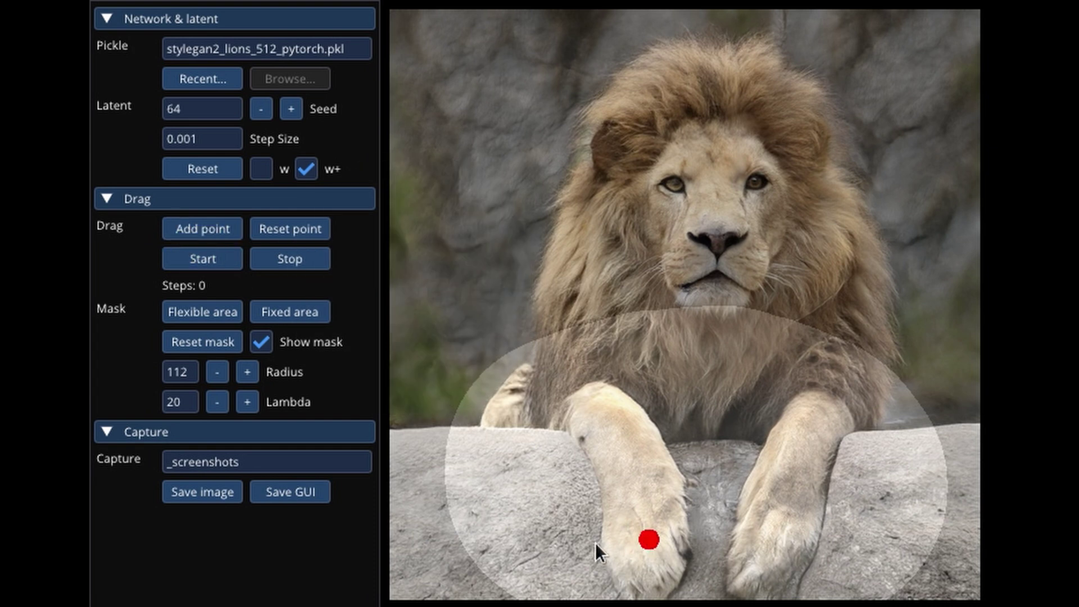
pyautogui.click(592, 536)
pyautogui.click(849, 522)
pyautogui.click(203, 258)
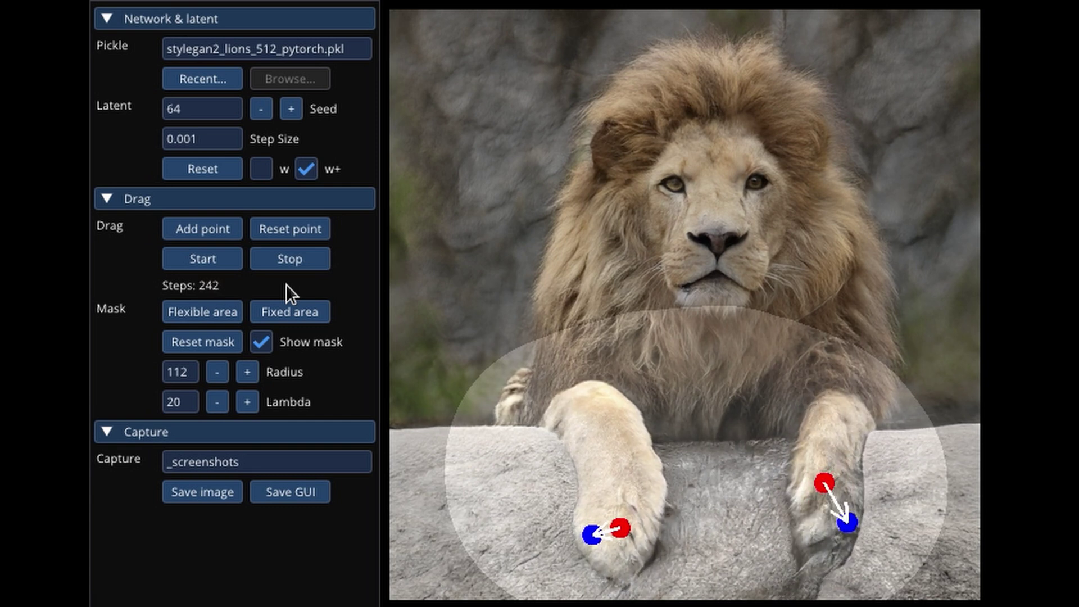
pyautogui.click(291, 264)
# - Repaint a wider paw mask and spread the right paw further outward
pyautogui.click(184, 313)
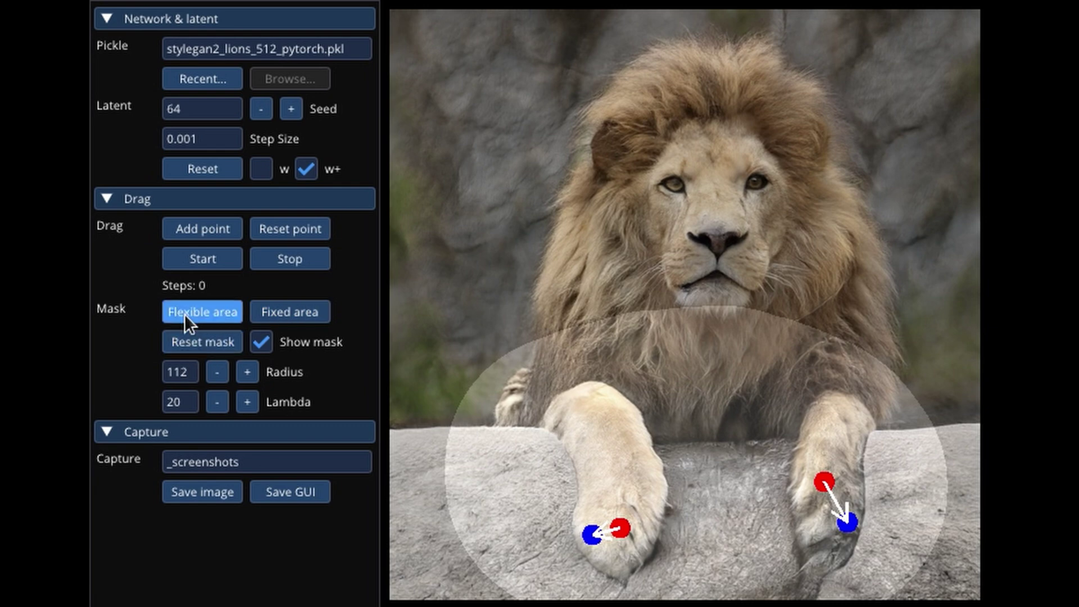
pyautogui.moveTo(612, 544); pyautogui.dragTo(774, 450)
pyautogui.click(313, 263)
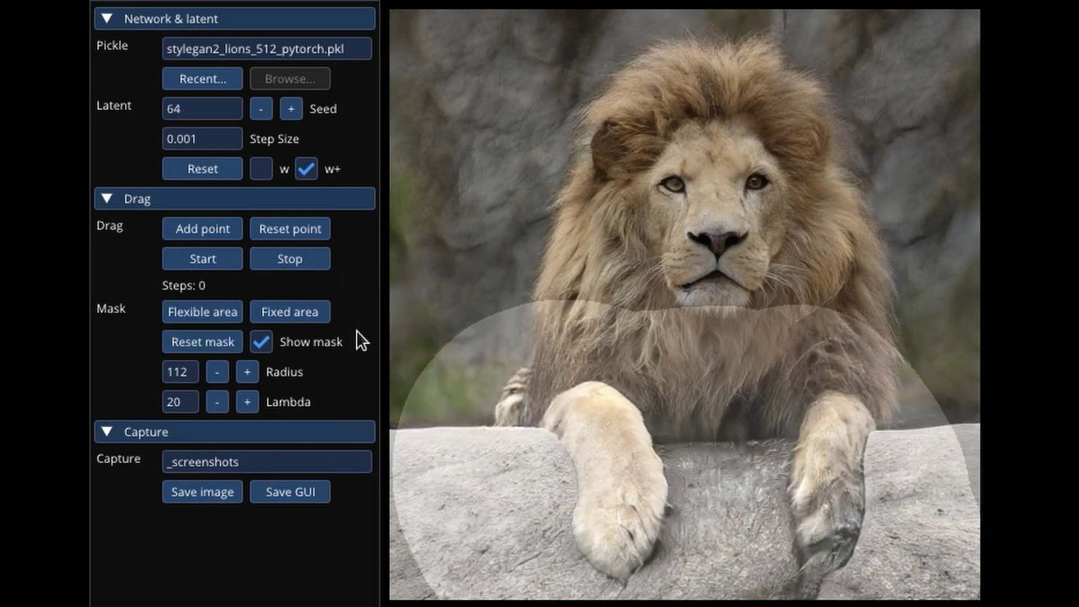
pyautogui.click(851, 513)
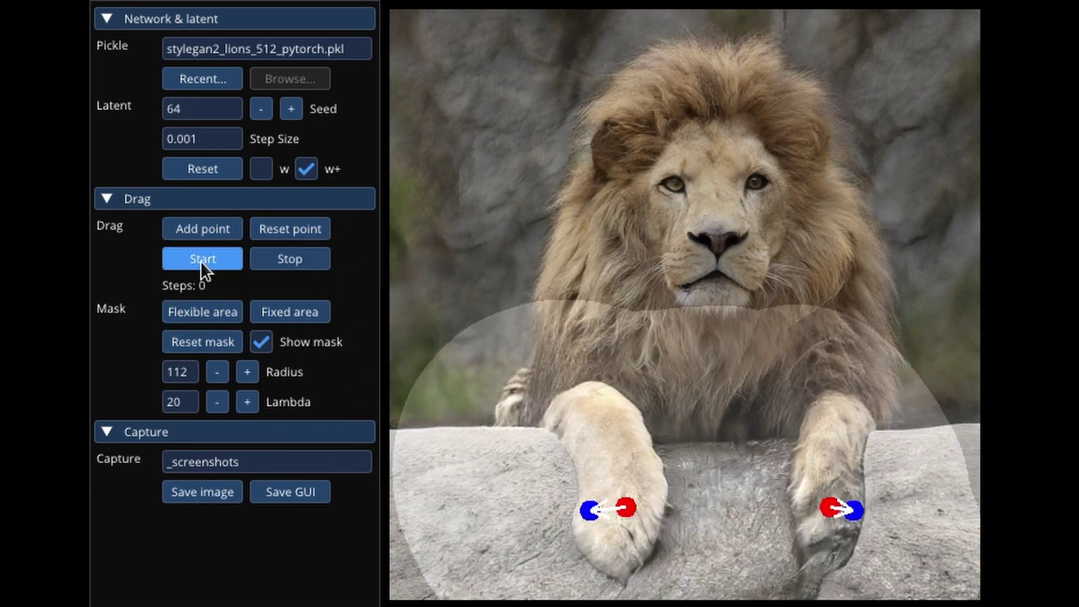
pyautogui.click(202, 259)
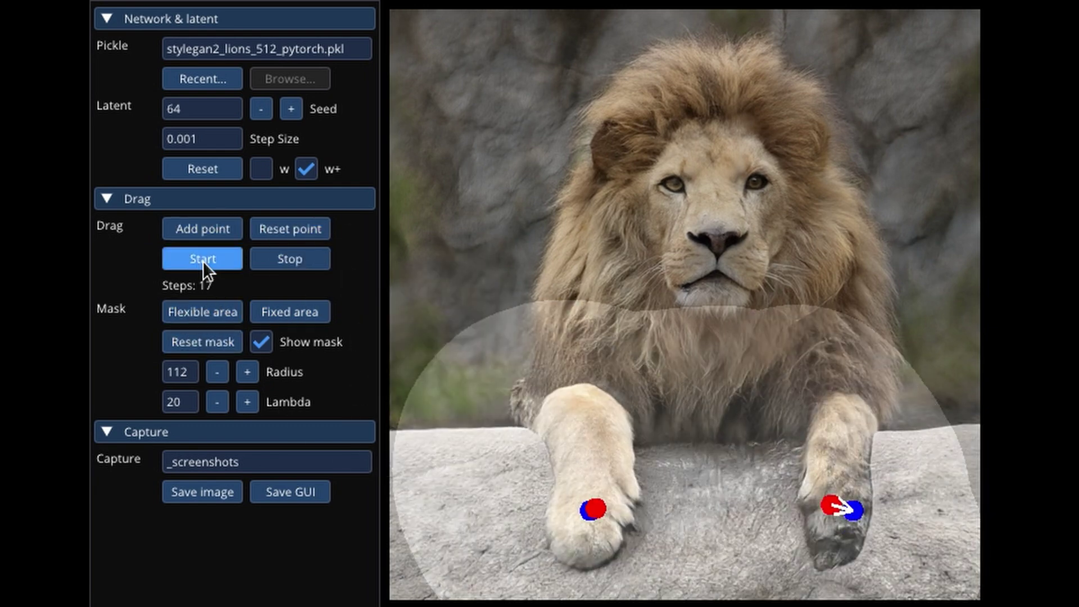
pyautogui.click(280, 254)
pyautogui.doubleClick(198, 106)
# - Load seed 69 and drag nose and chin points to open the lion's mouth
pyautogui.write('69')
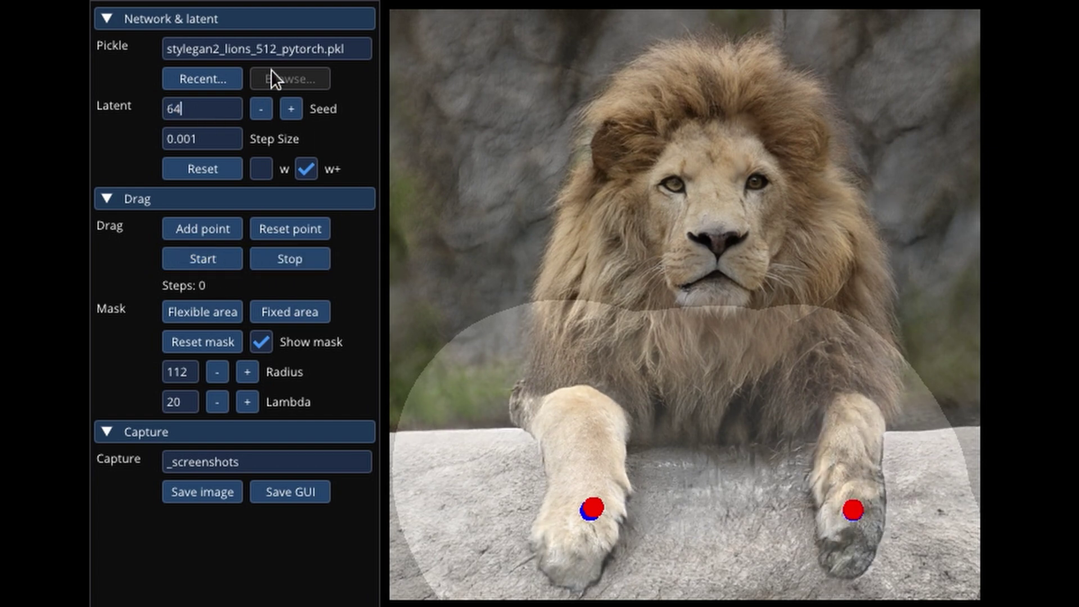
pyautogui.click(263, 343)
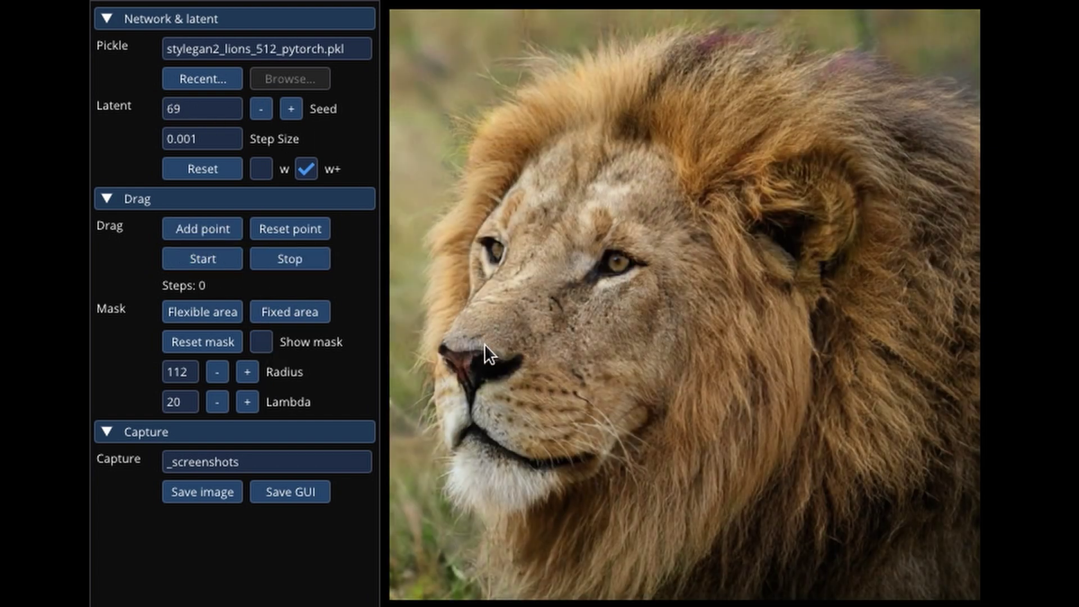
pyautogui.click(470, 282)
pyautogui.click(482, 462)
pyautogui.click(494, 530)
pyautogui.click(197, 254)
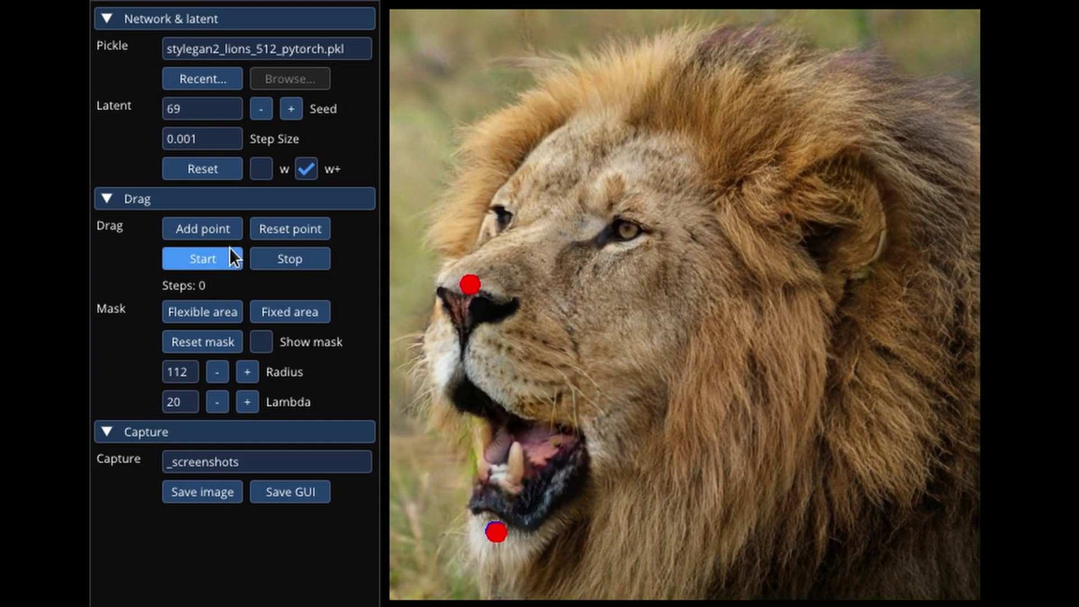
pyautogui.click(194, 107)
# - Reset points and drag the lion's nose rightward to turn its head forward
pyautogui.click(290, 228)
pyautogui.click(470, 281)
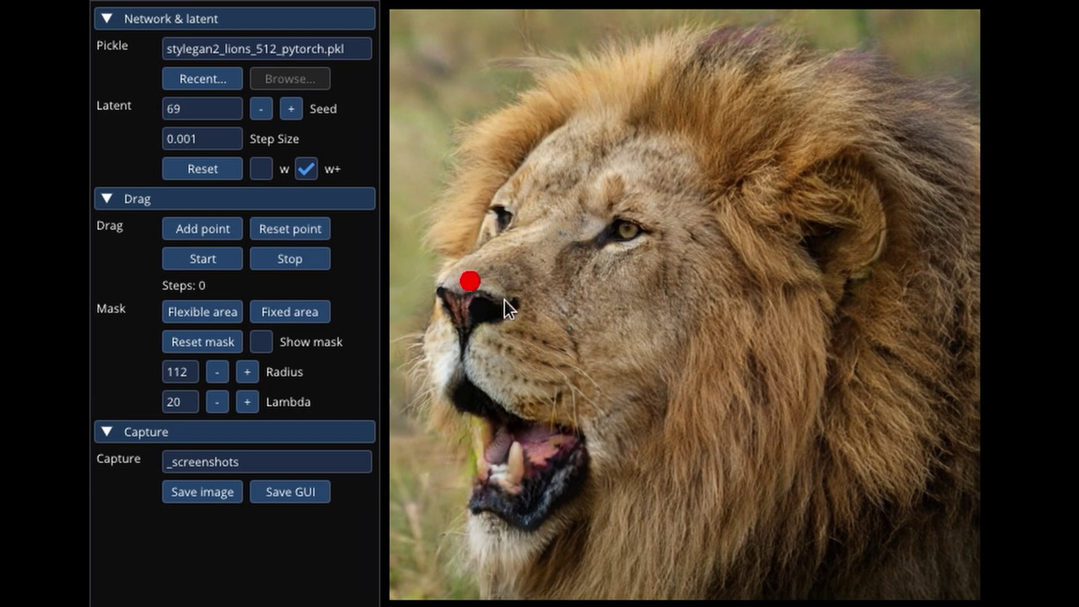
pyautogui.click(579, 304)
pyautogui.click(201, 259)
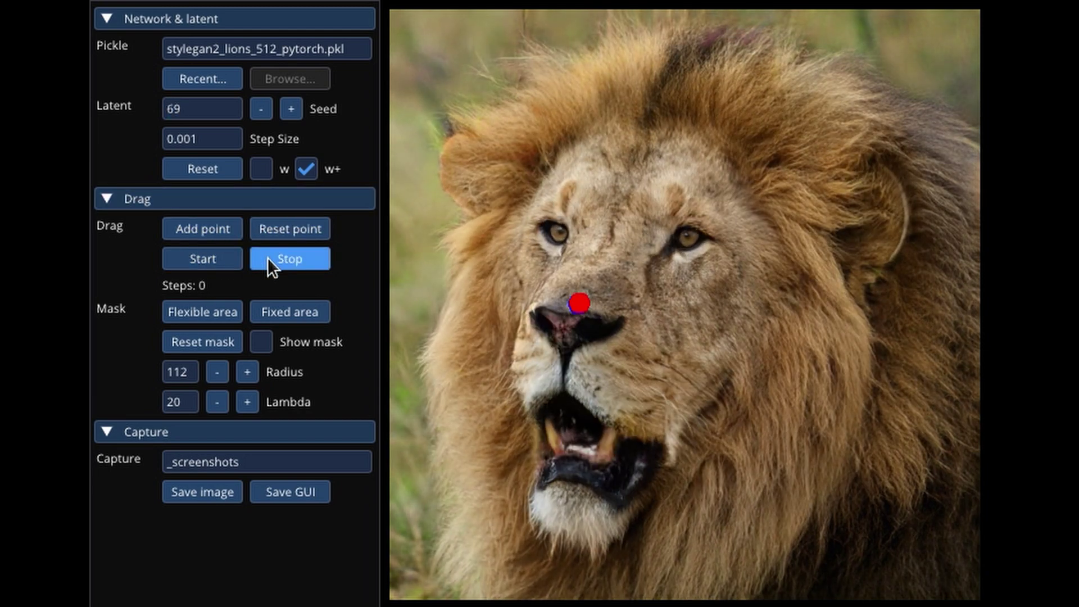
pyautogui.click(194, 110)
# - Load seed 125 and drag the lioness's paws and nose to make her rise
pyautogui.write('125')
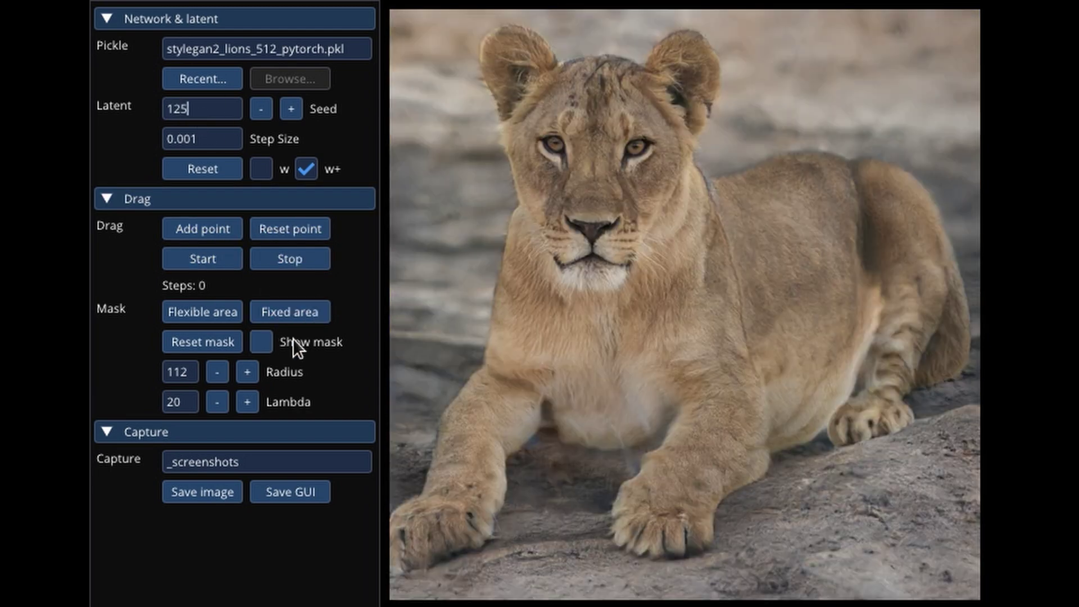
pyautogui.click(676, 510)
pyautogui.click(748, 516)
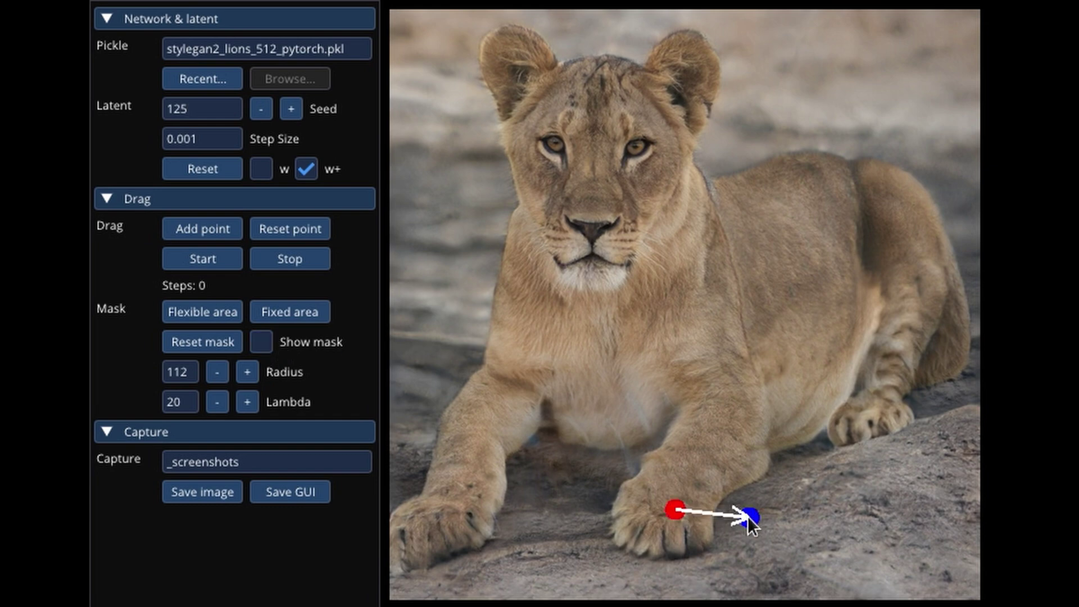
pyautogui.click(446, 509)
pyautogui.click(531, 198)
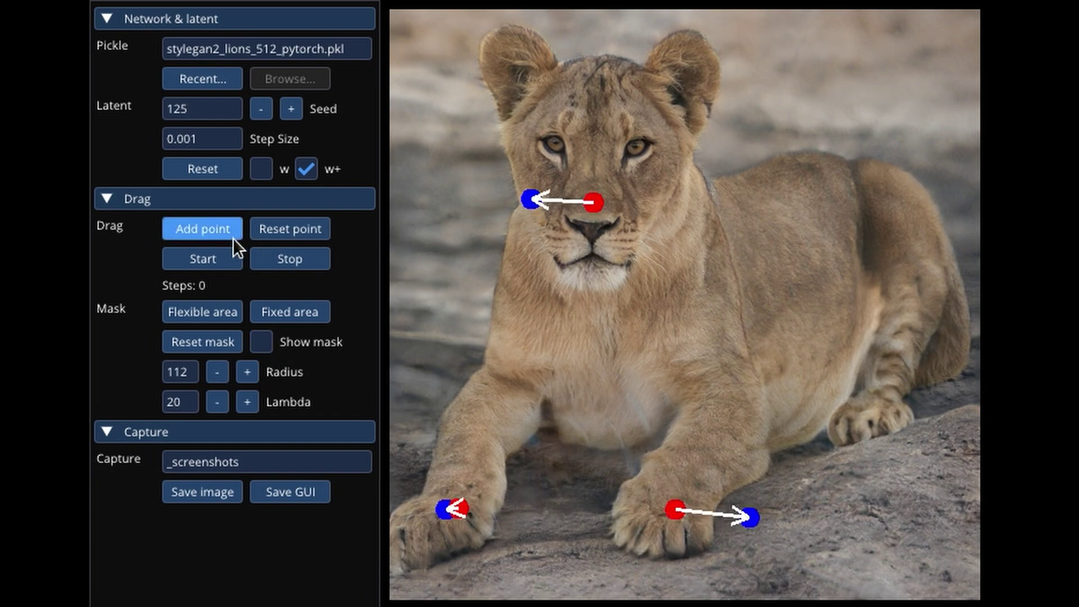
pyautogui.click(242, 263)
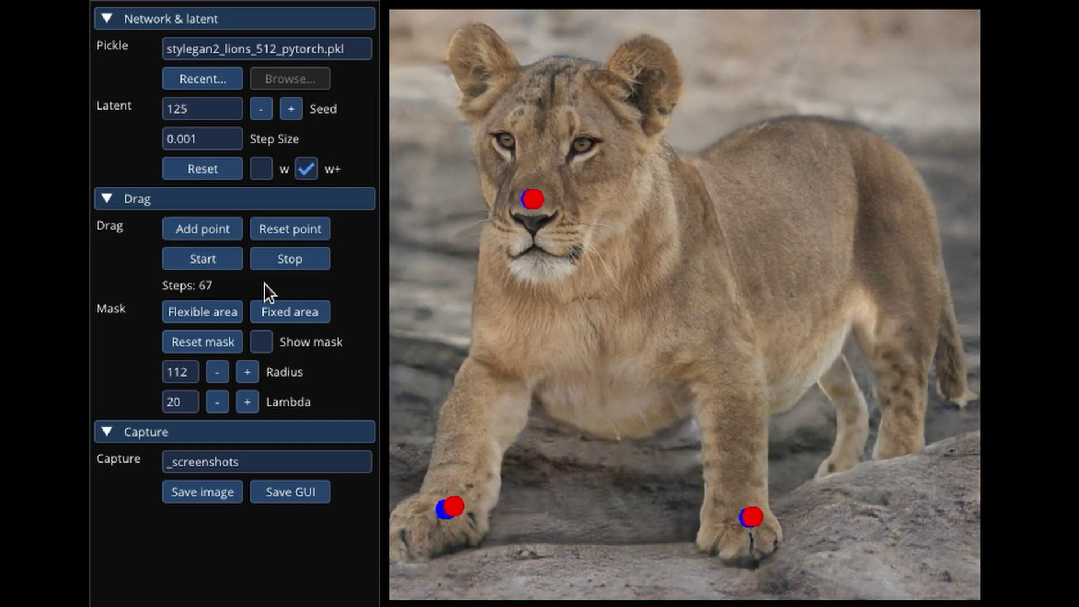
# - Mask the lioness's head and drag her nose to the right to turn it
pyautogui.click(289, 229)
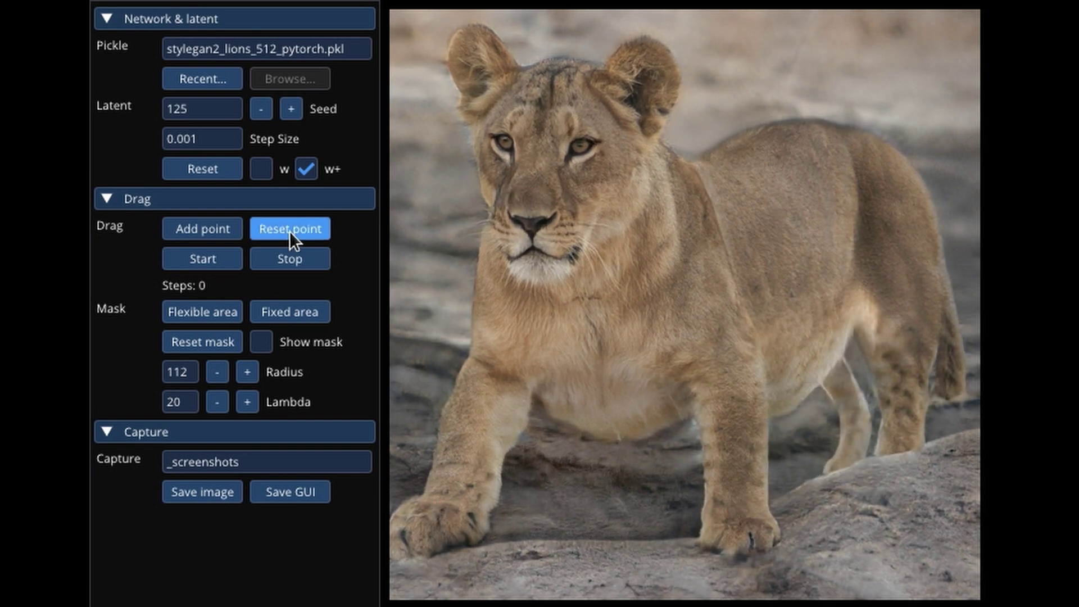
pyautogui.click(224, 306)
pyautogui.moveTo(567, 158); pyautogui.dragTo(598, 116)
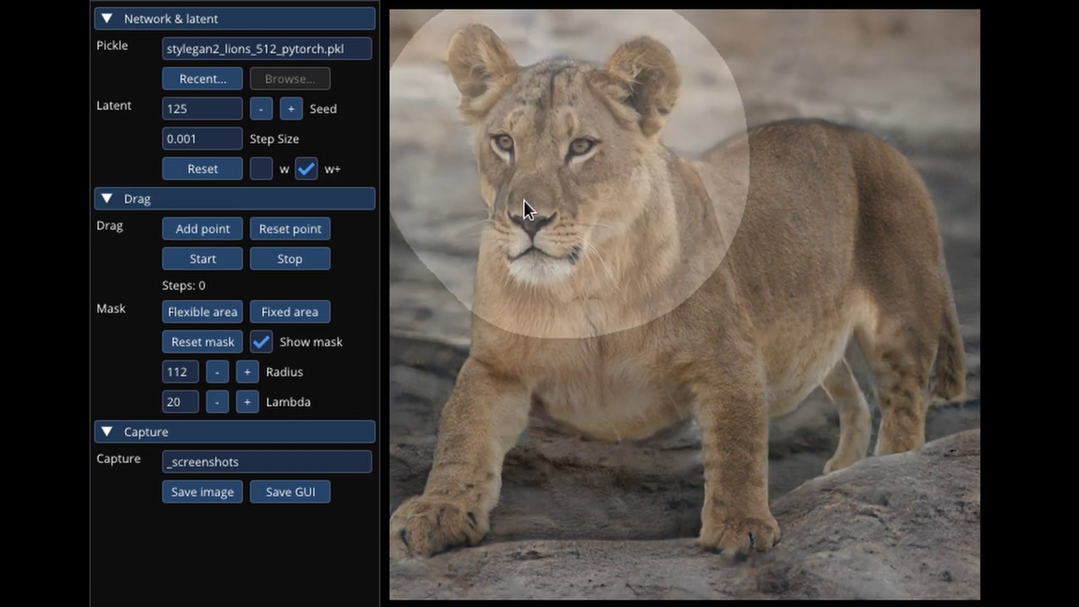
pyautogui.click(643, 195)
pyautogui.click(209, 257)
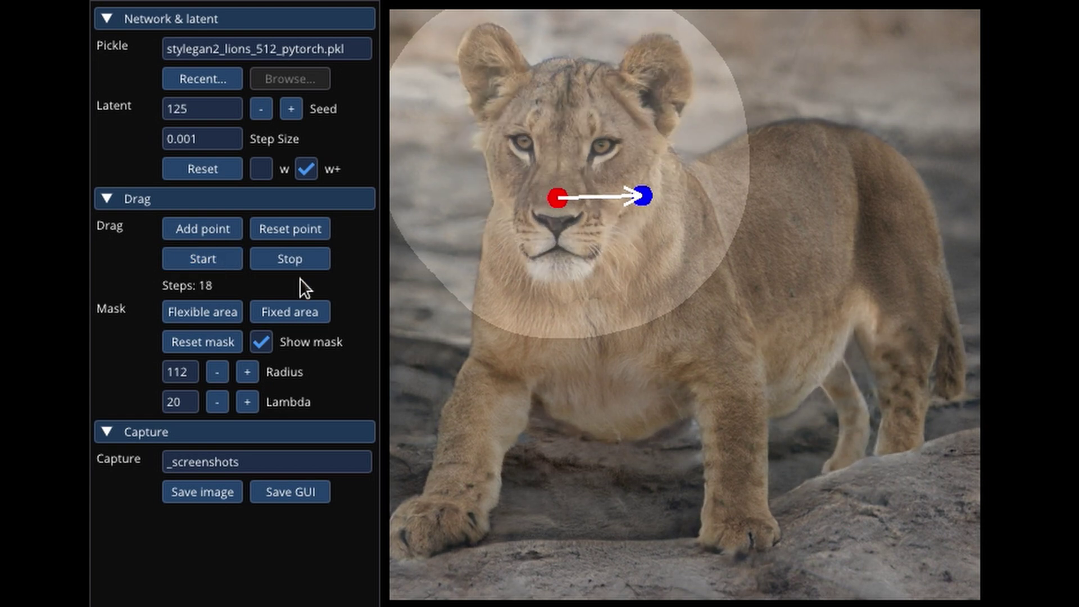
pyautogui.click(313, 224)
pyautogui.click(647, 196)
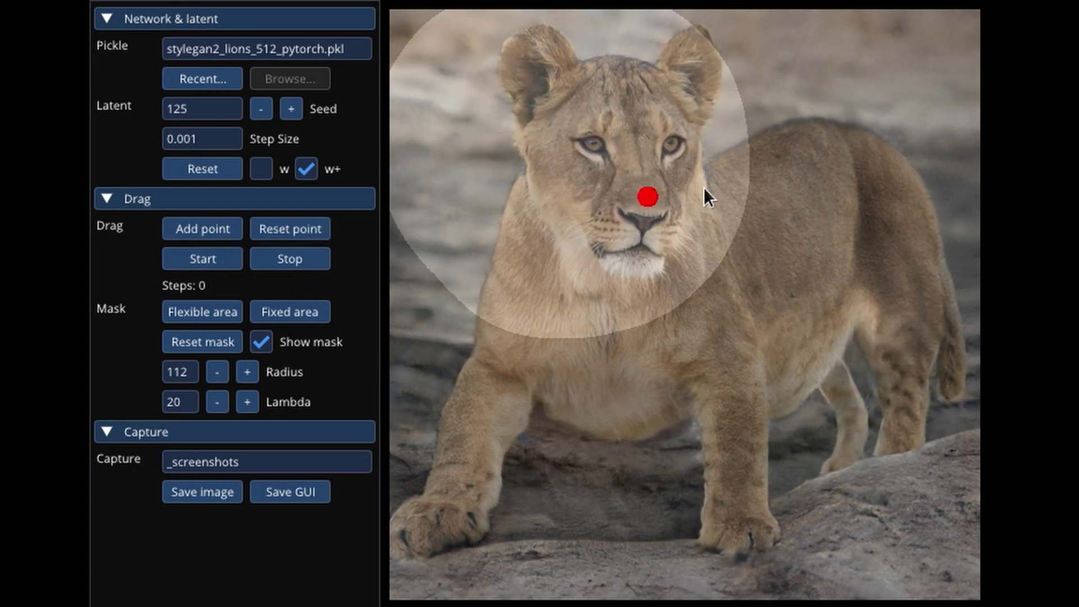
pyautogui.click(706, 189)
# - Finish the lioness's head turn, then stretch the seed 7 cell's end outward into a spindle
pyautogui.click(224, 248)
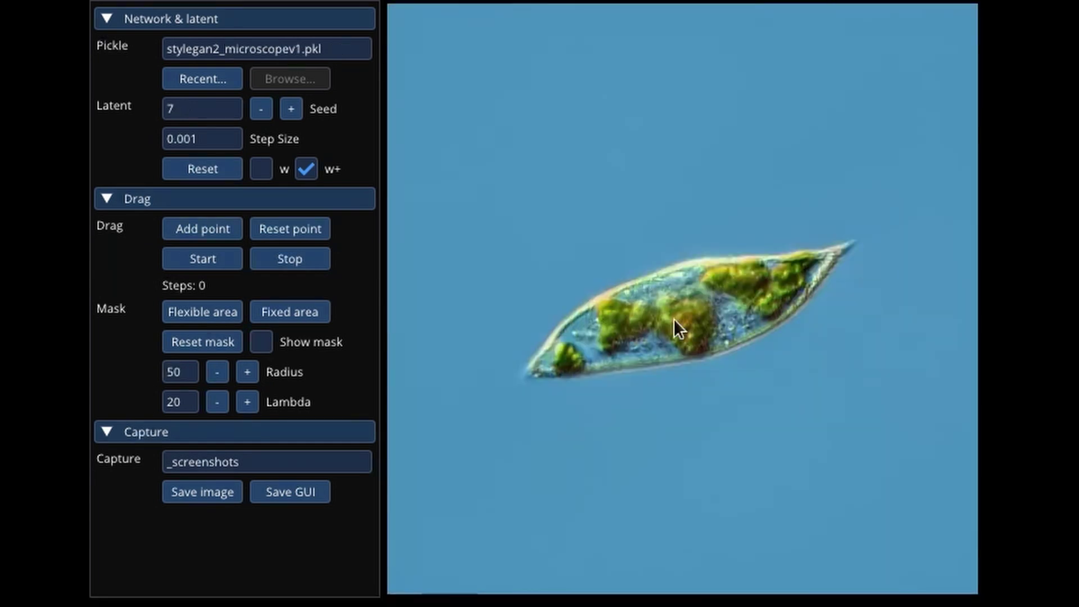
pyautogui.click(532, 369)
pyautogui.click(827, 192)
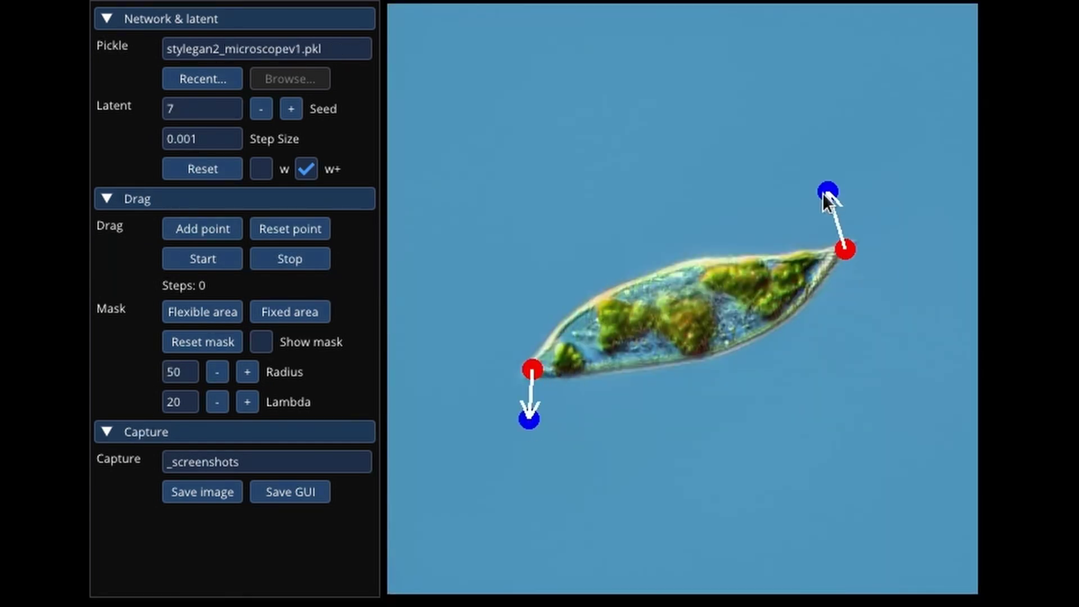
pyautogui.click(206, 262)
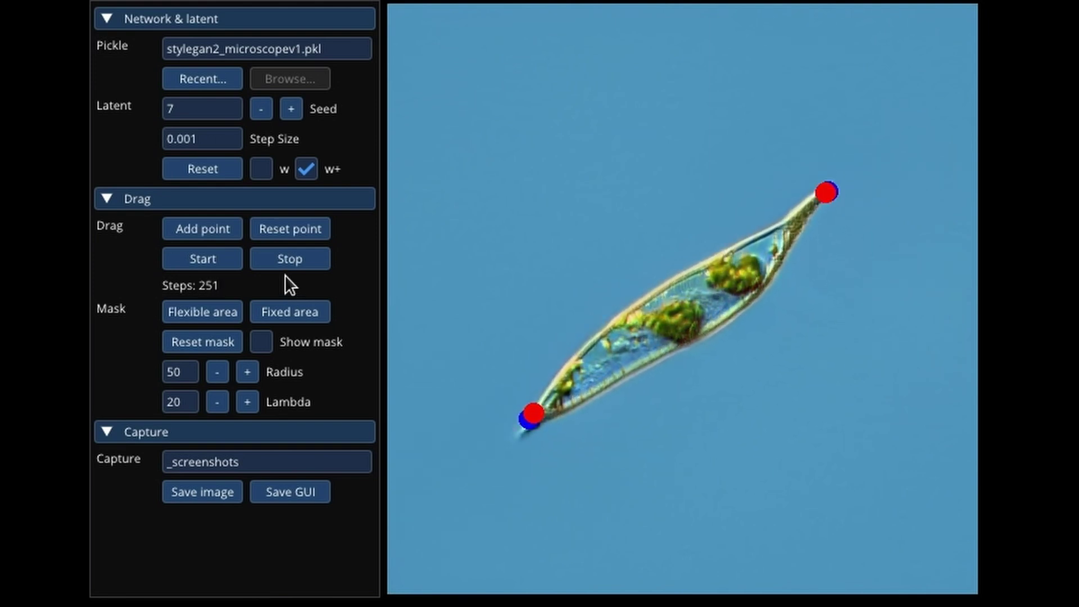
# - Load seed 22 and drag both cell edges inward to narrow it into an oval
pyautogui.press('BackSpace')
pyautogui.write('22')
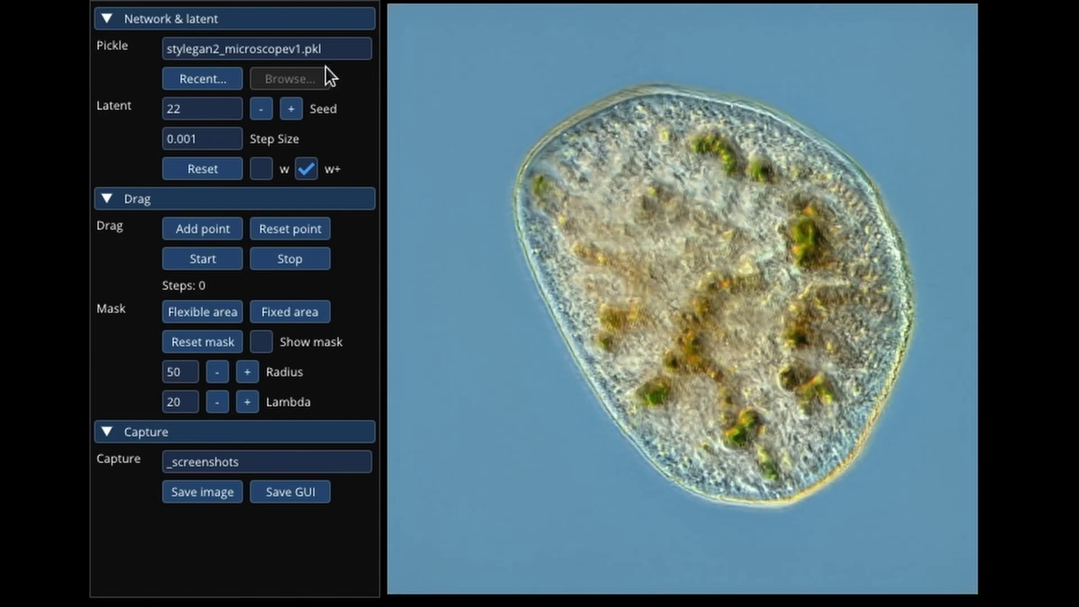
pyautogui.click(517, 172)
pyautogui.click(633, 223)
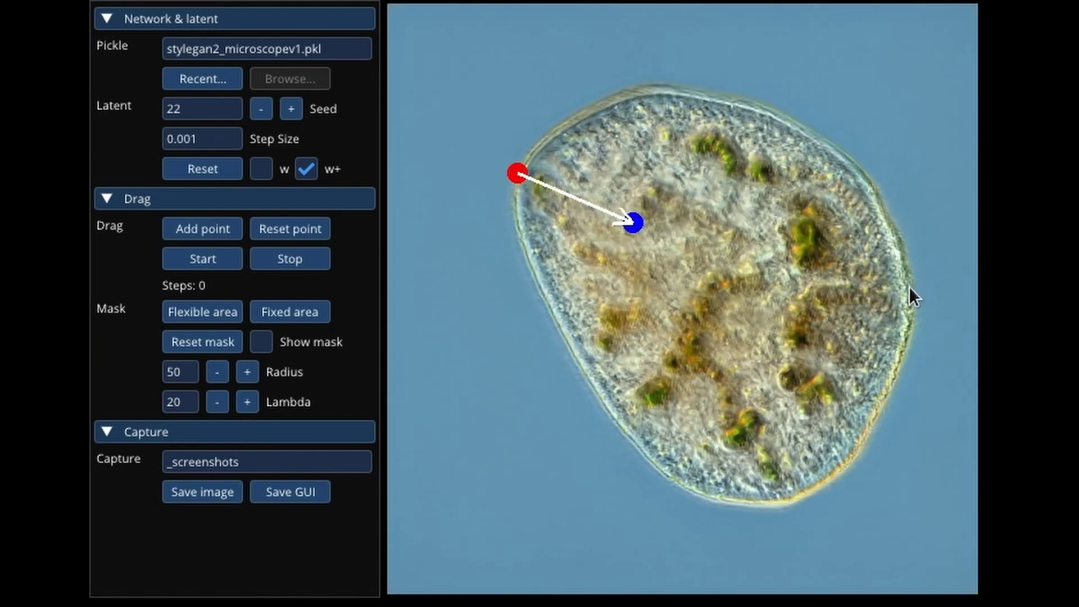
pyautogui.click(824, 279)
pyautogui.click(208, 259)
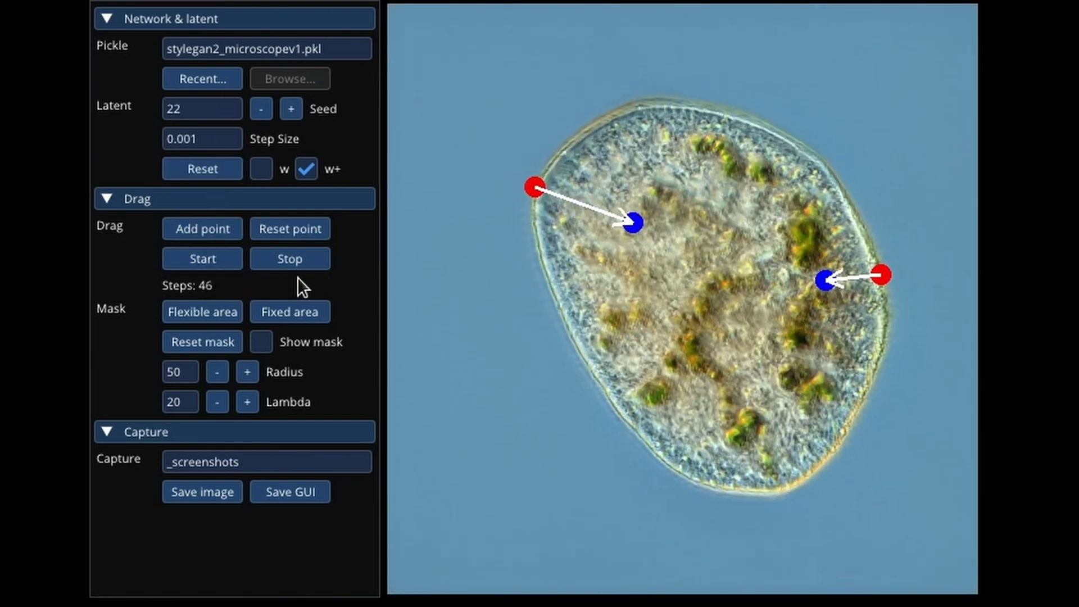